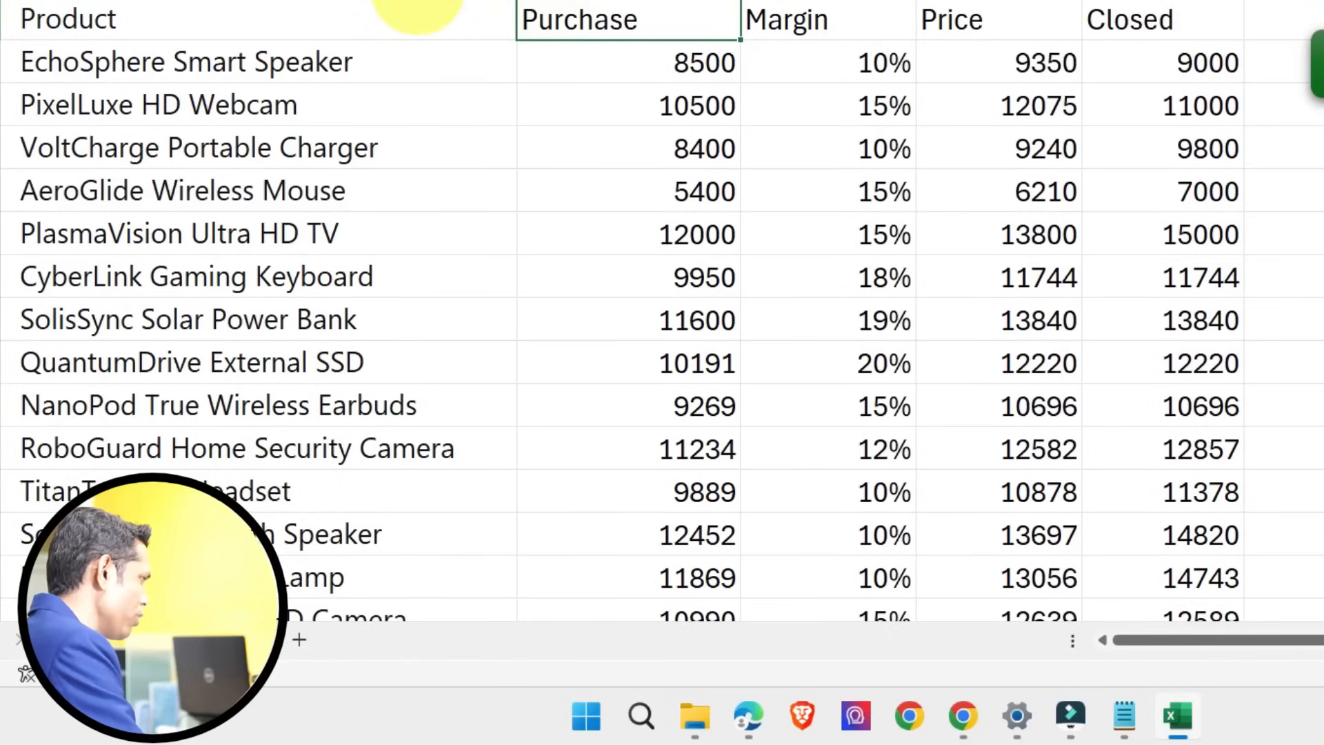
Step: Examine the Product, Purchase and Margin columns and the parts of the first product's Price formula
left_click(417, 5)
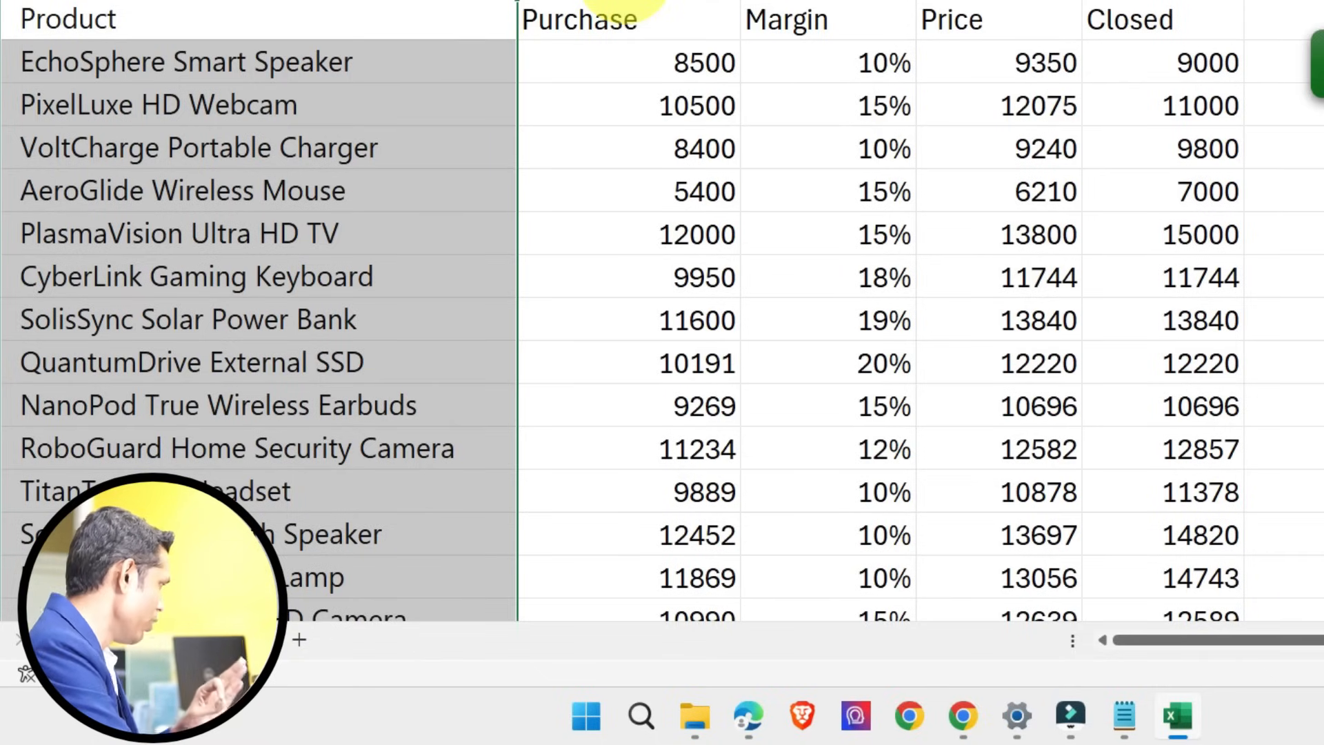
left_click(621, 3)
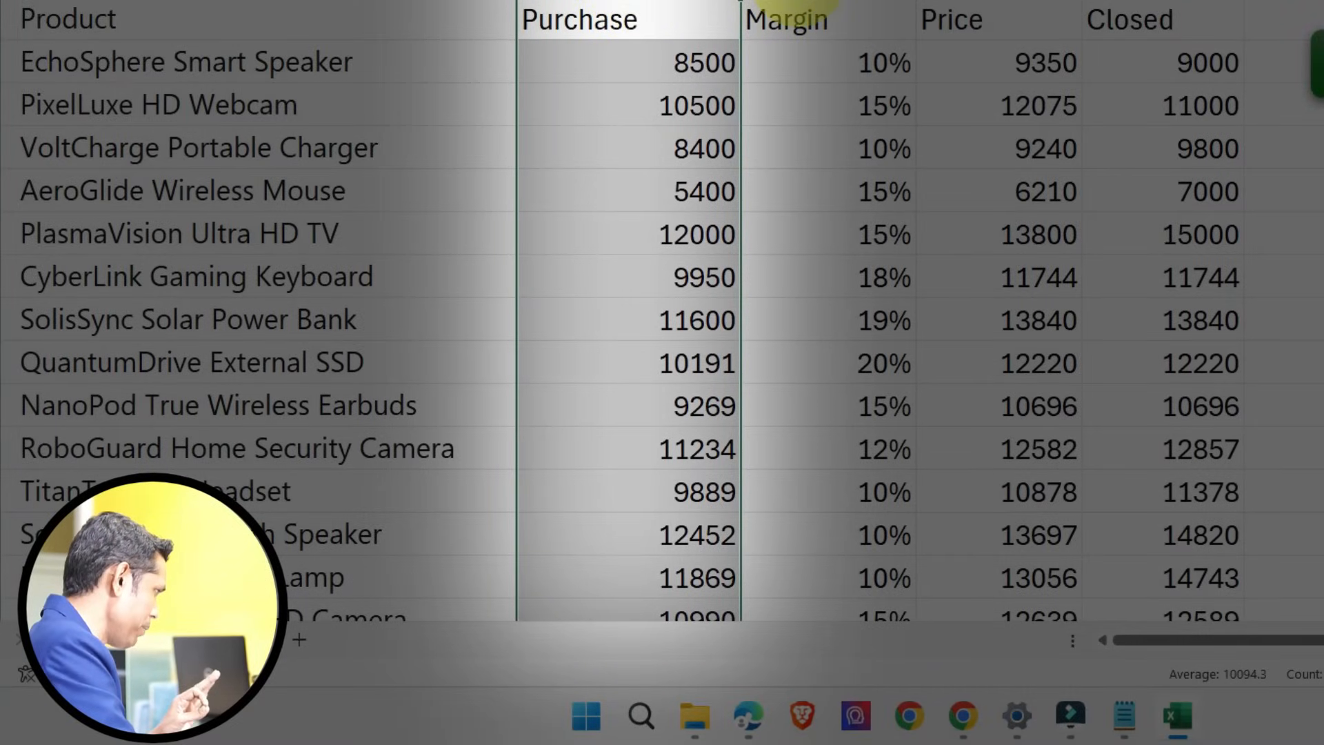
left_click(821, 3)
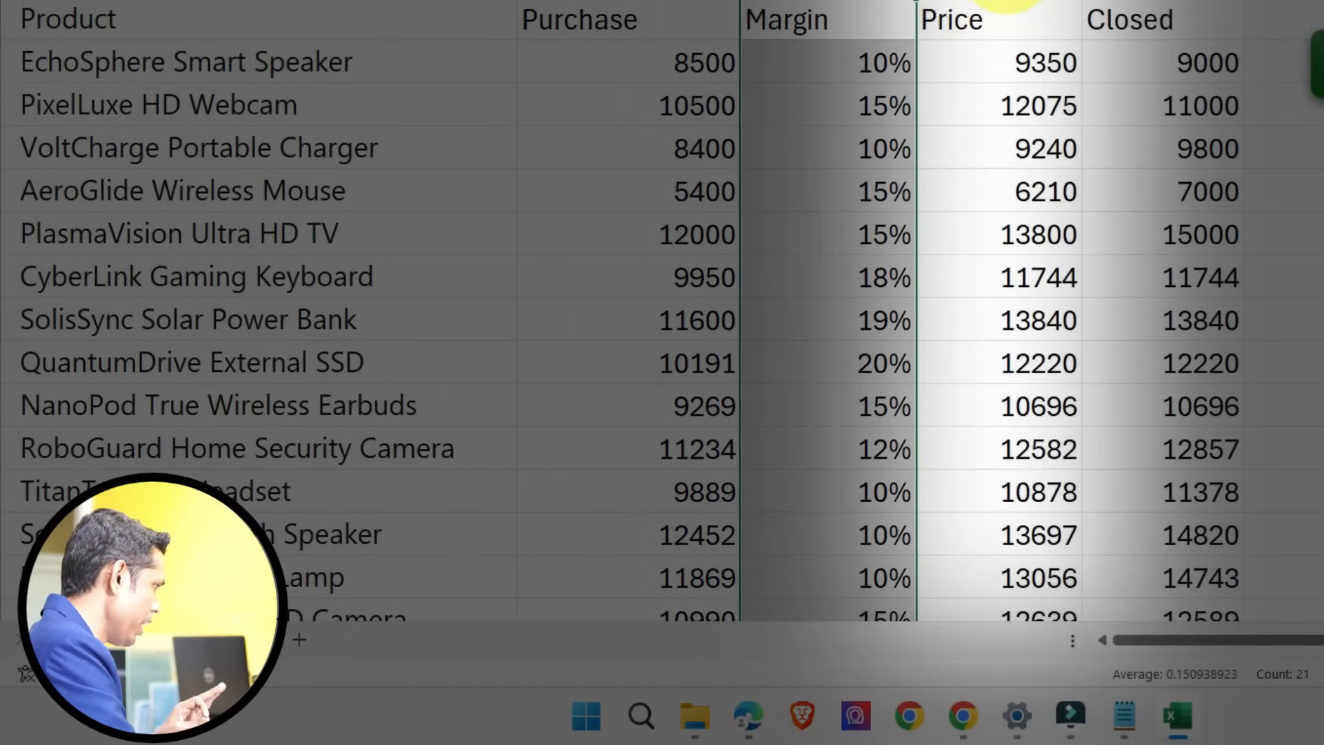
left_click(987, 53)
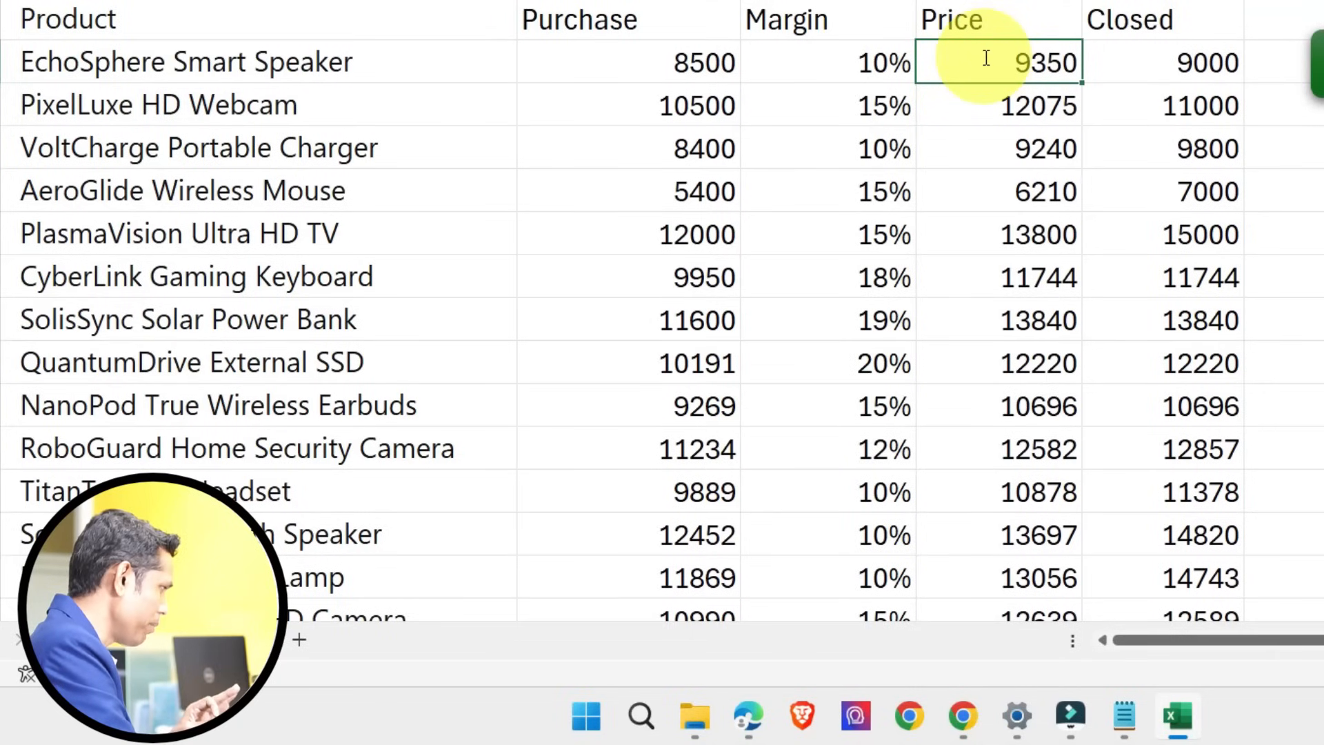
double_click(986, 58)
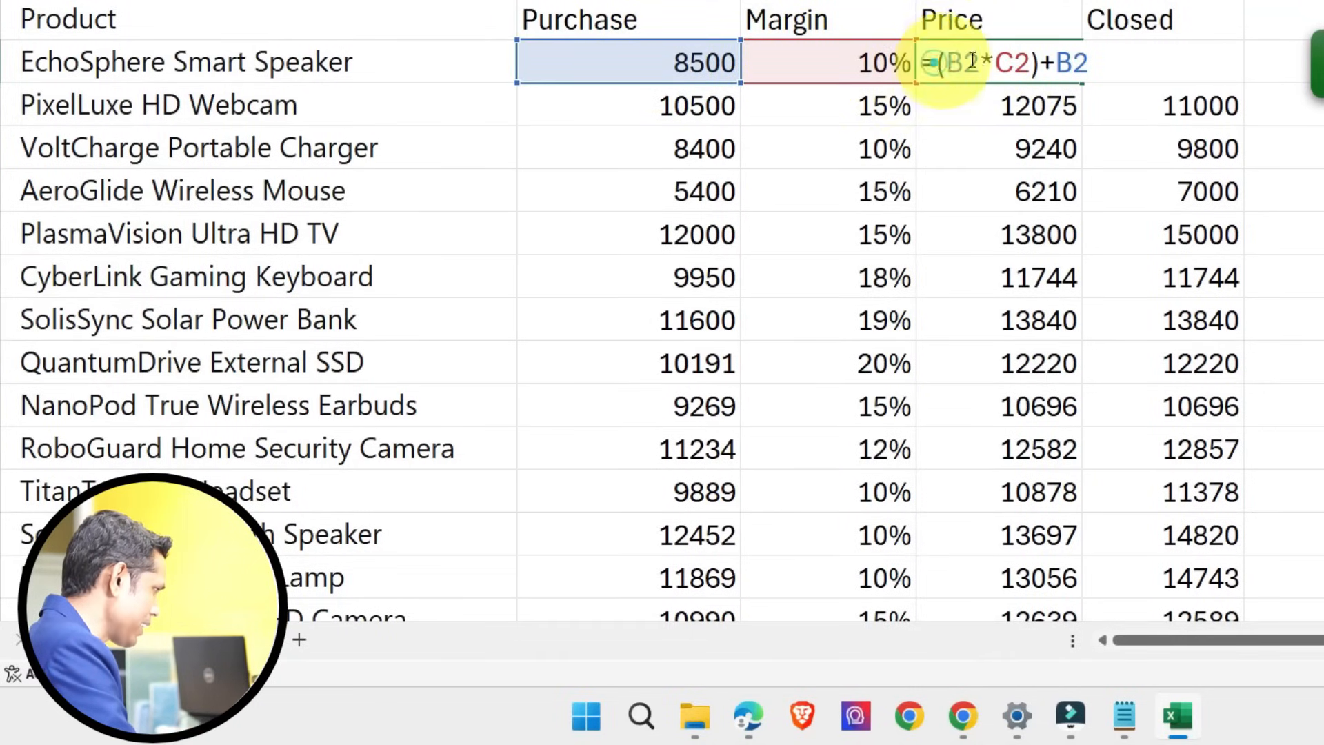
left_click_drag(936, 62, 1040, 58)
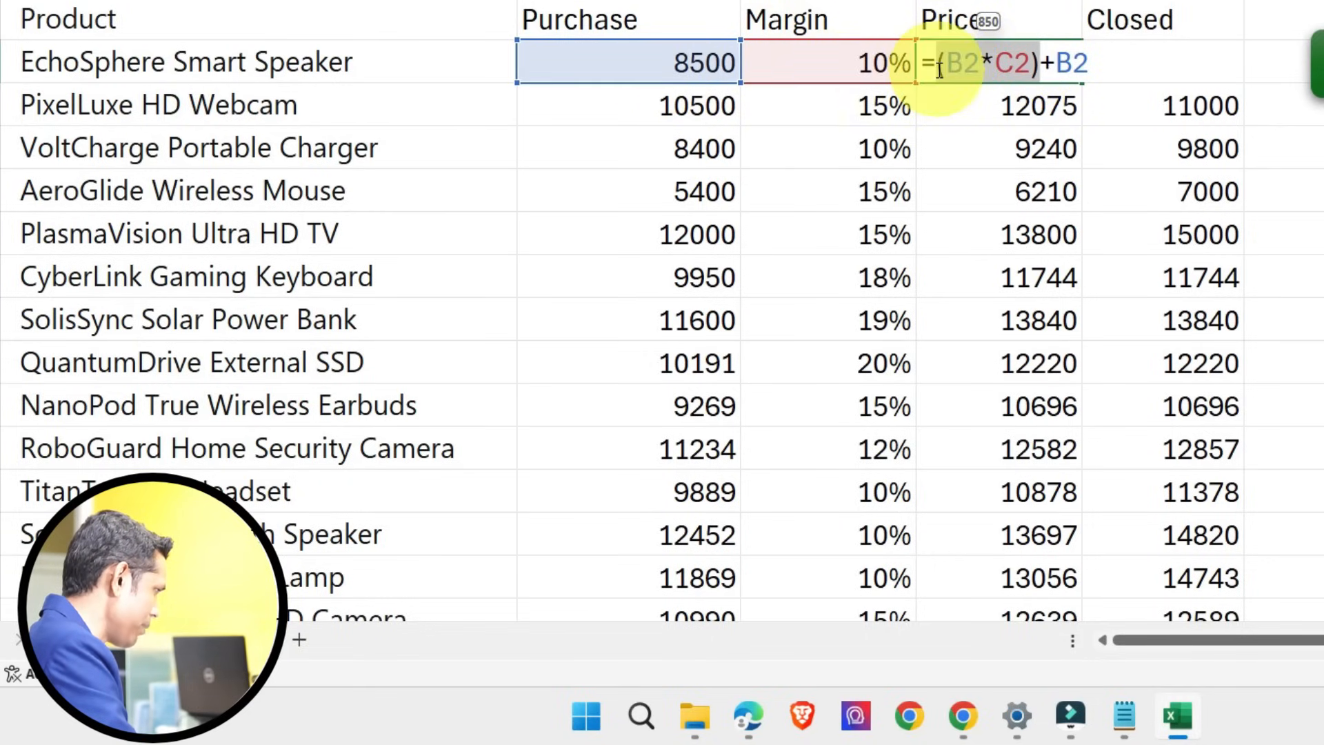
left_click_drag(1044, 63, 1088, 64)
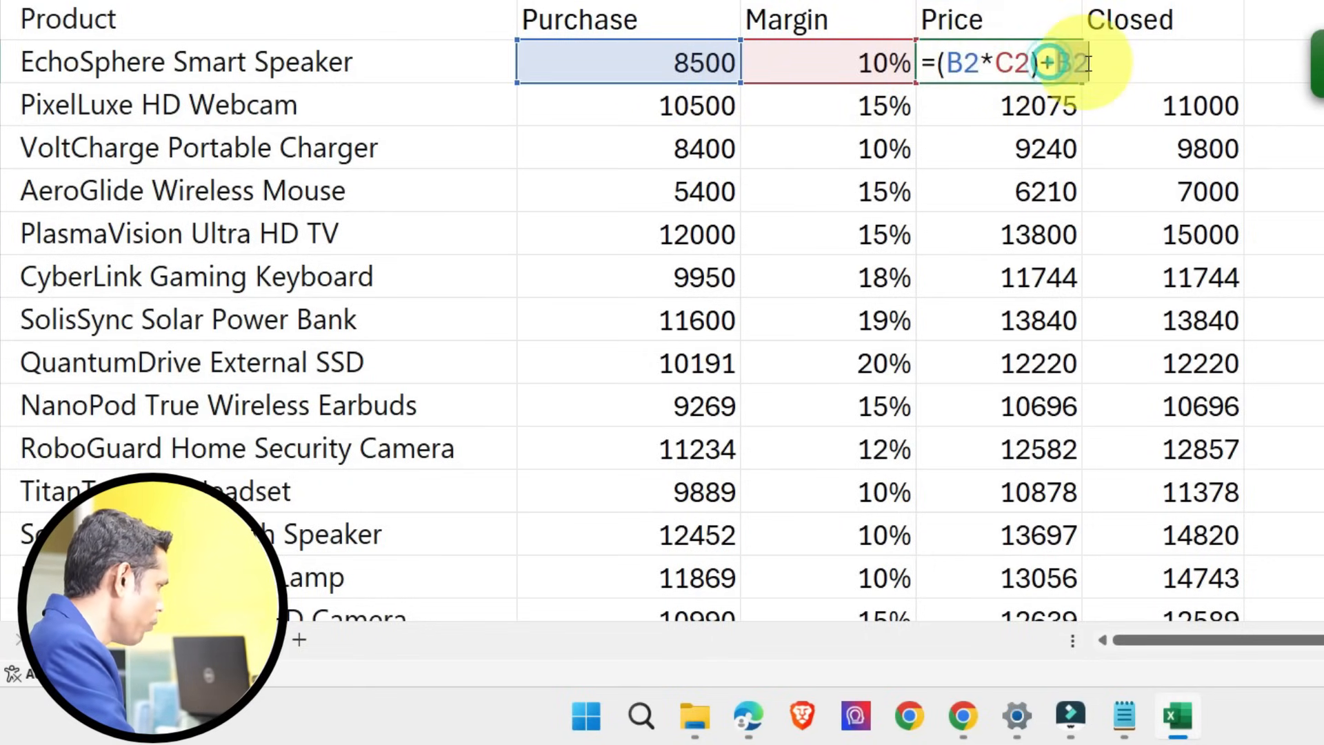
key("Escape")
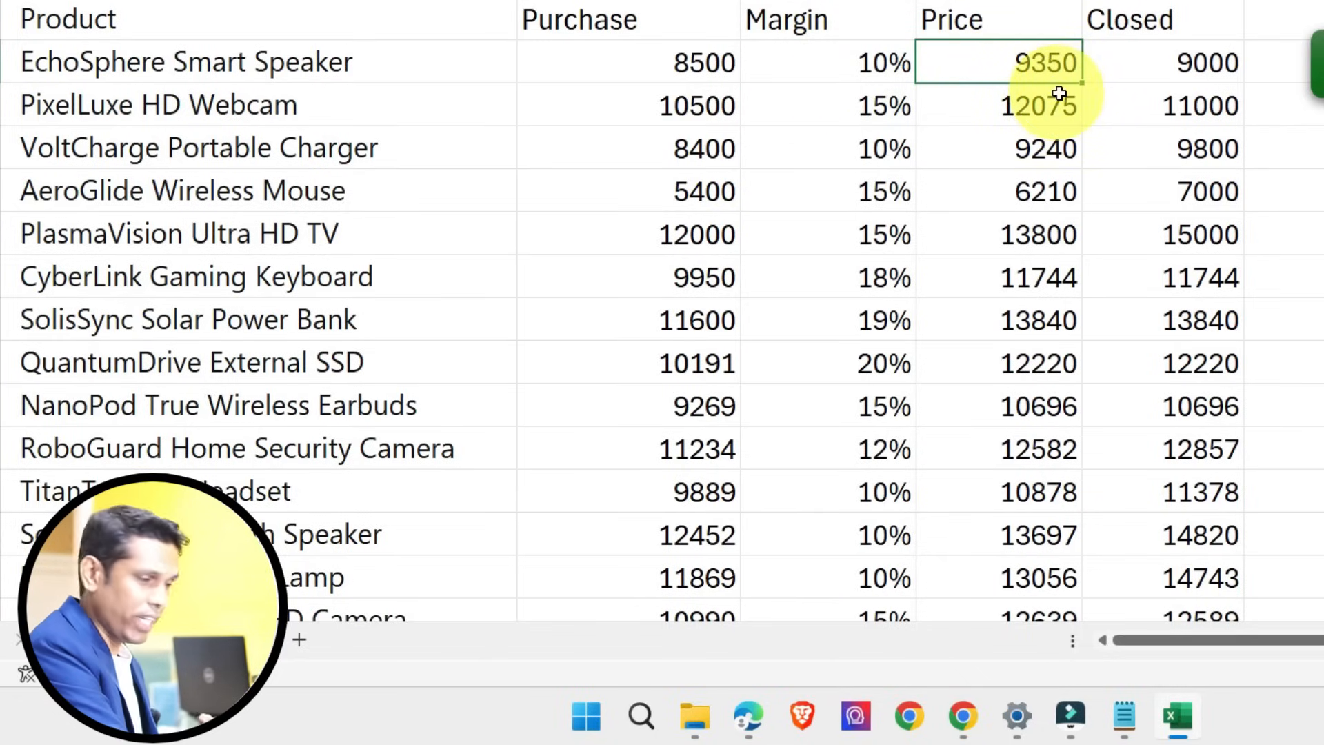
Step: Compare the Price and Closed values of the first few products
left_click(1055, 121)
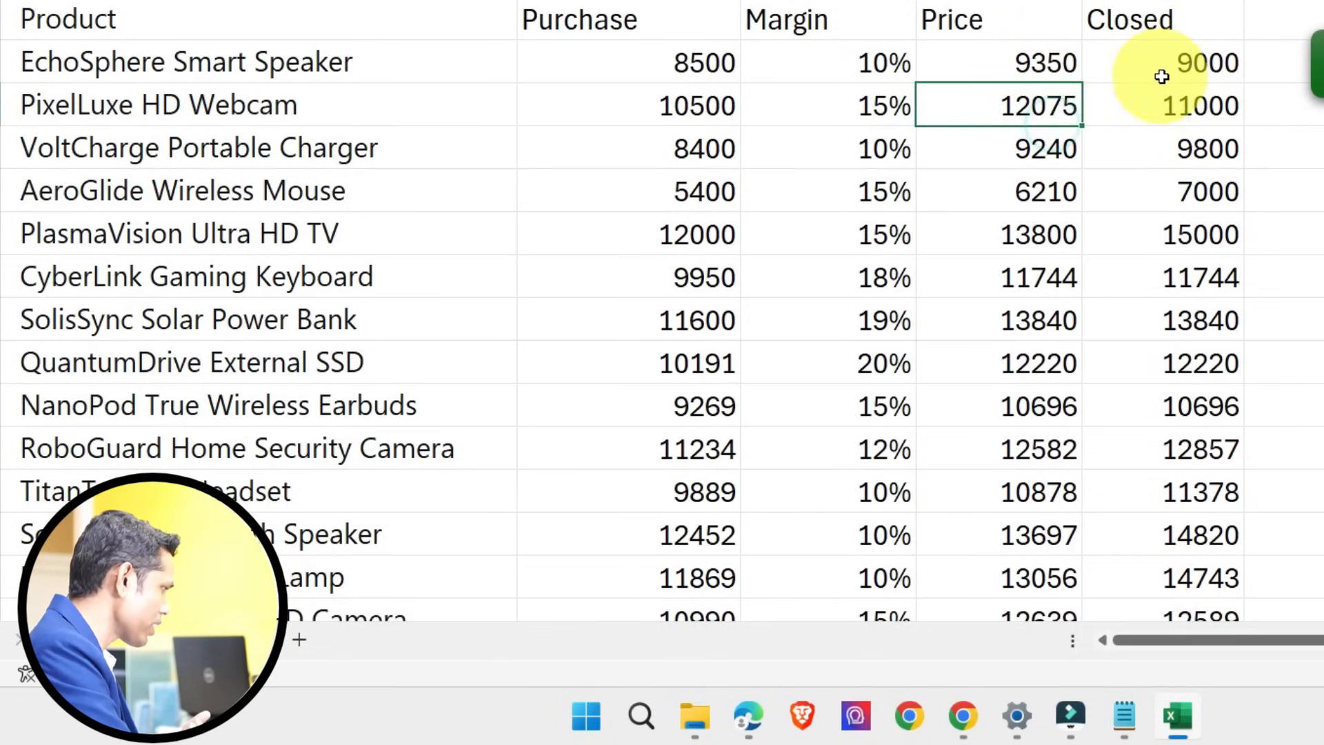
left_click_drag(1164, 66, 1153, 280)
left_click_drag(1184, 76, 1164, 312)
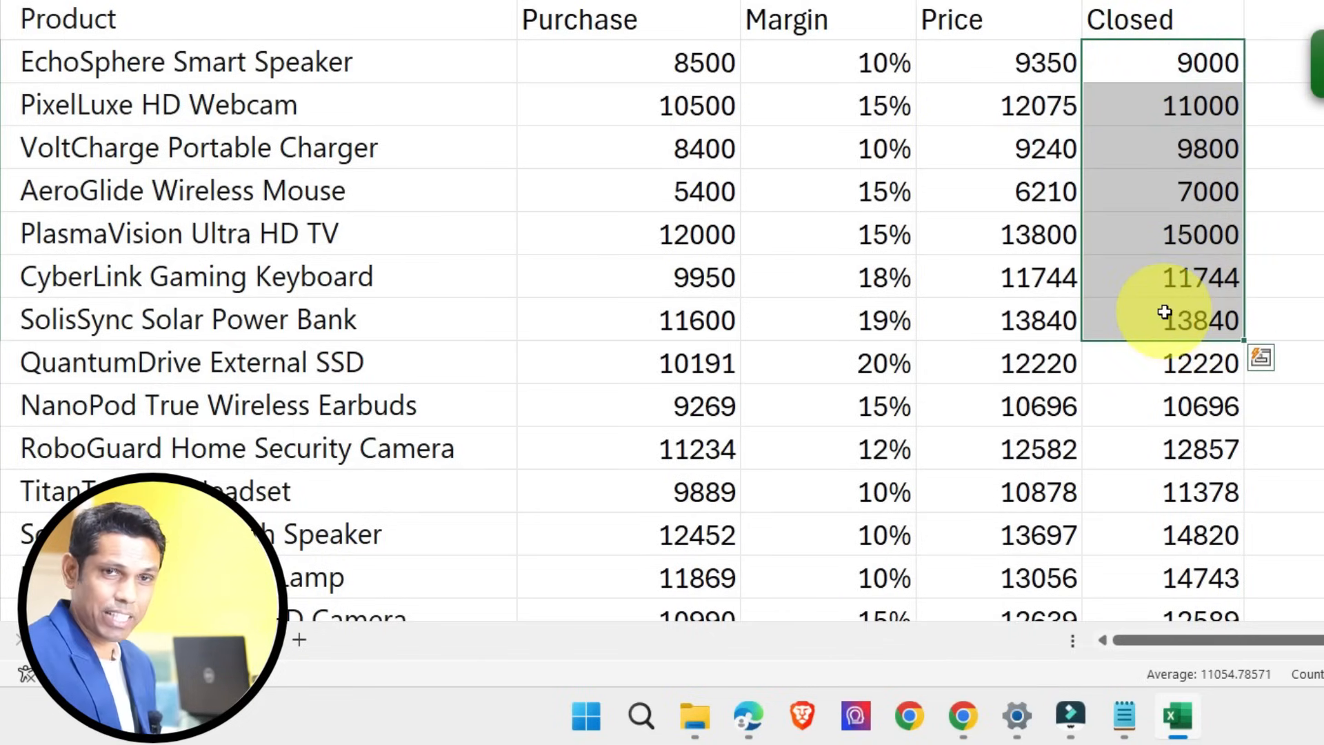
left_click(1203, 63)
left_click(1075, 110)
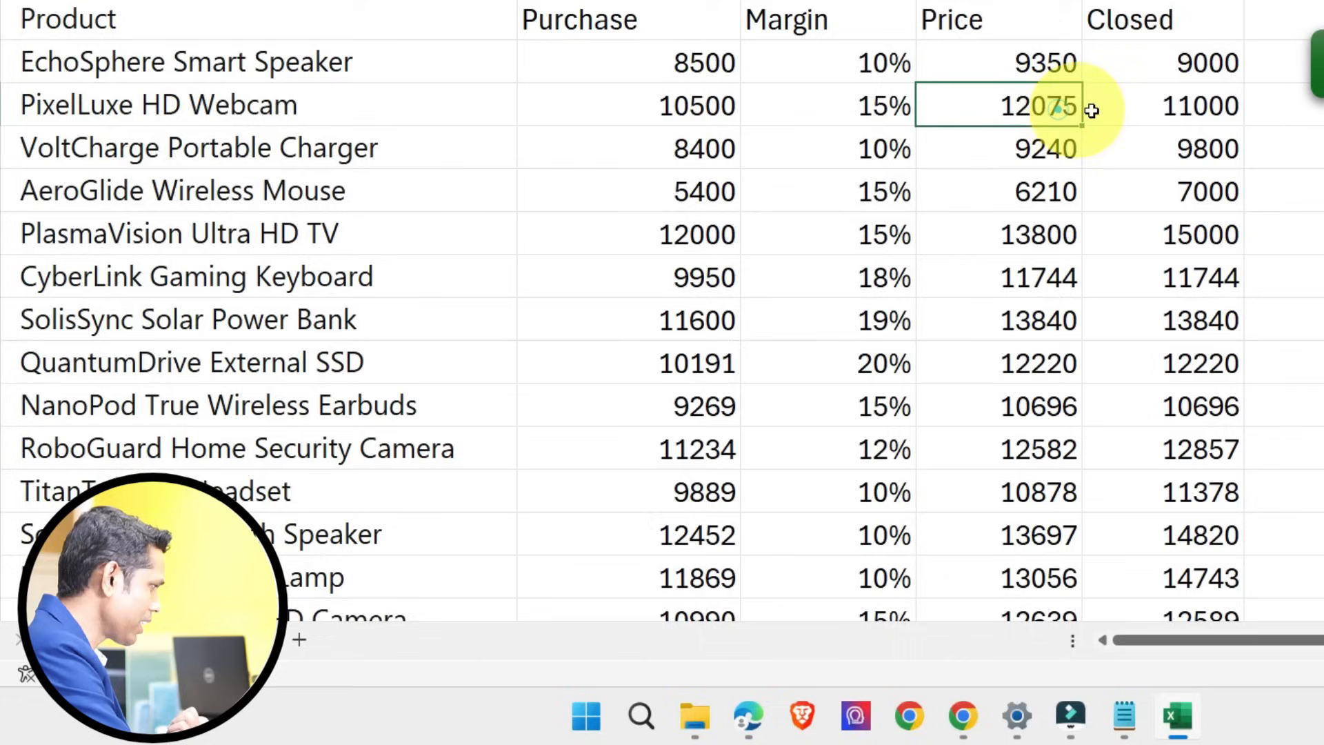
left_click(1166, 114)
left_click(1147, 150)
left_click(1070, 144)
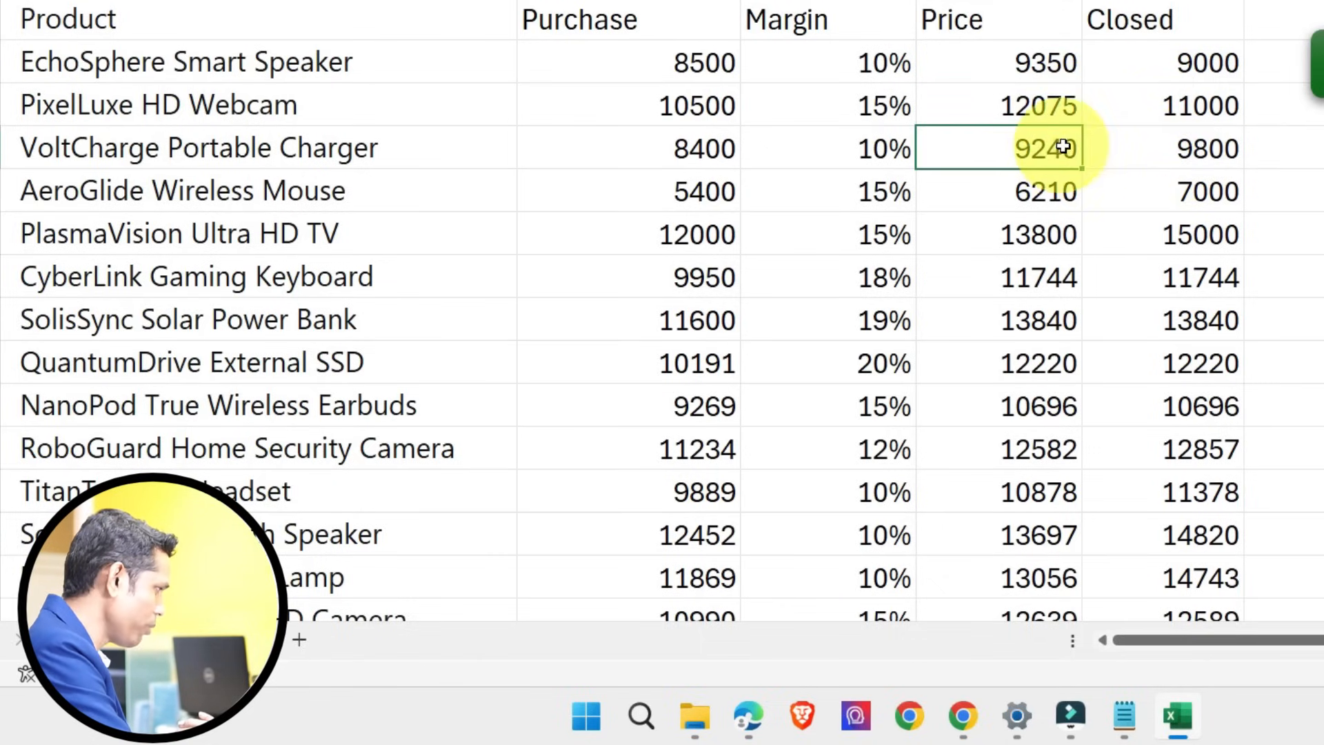
left_click(1148, 151)
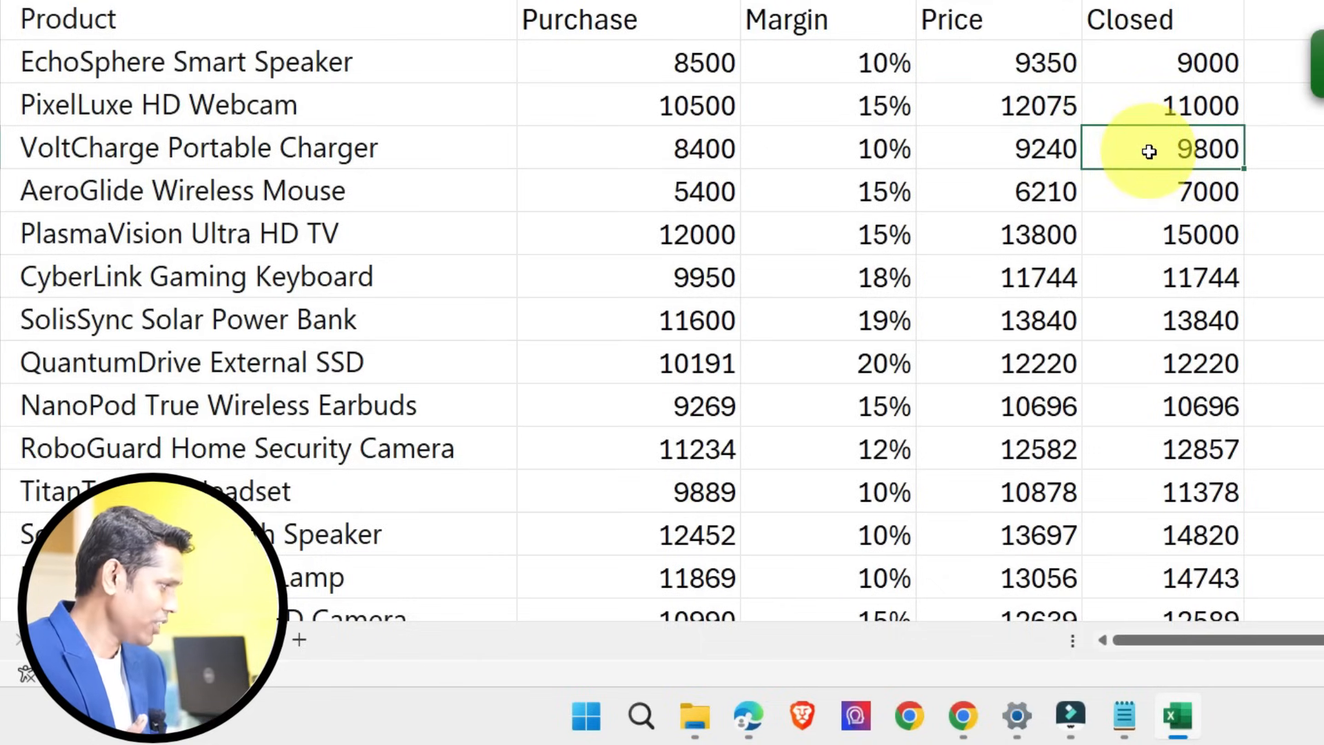
Step: Review the Closed values from EchoSphere Smart Speaker down to RoboGuard Home Security Camera
left_click_drag(1172, 60, 1174, 442)
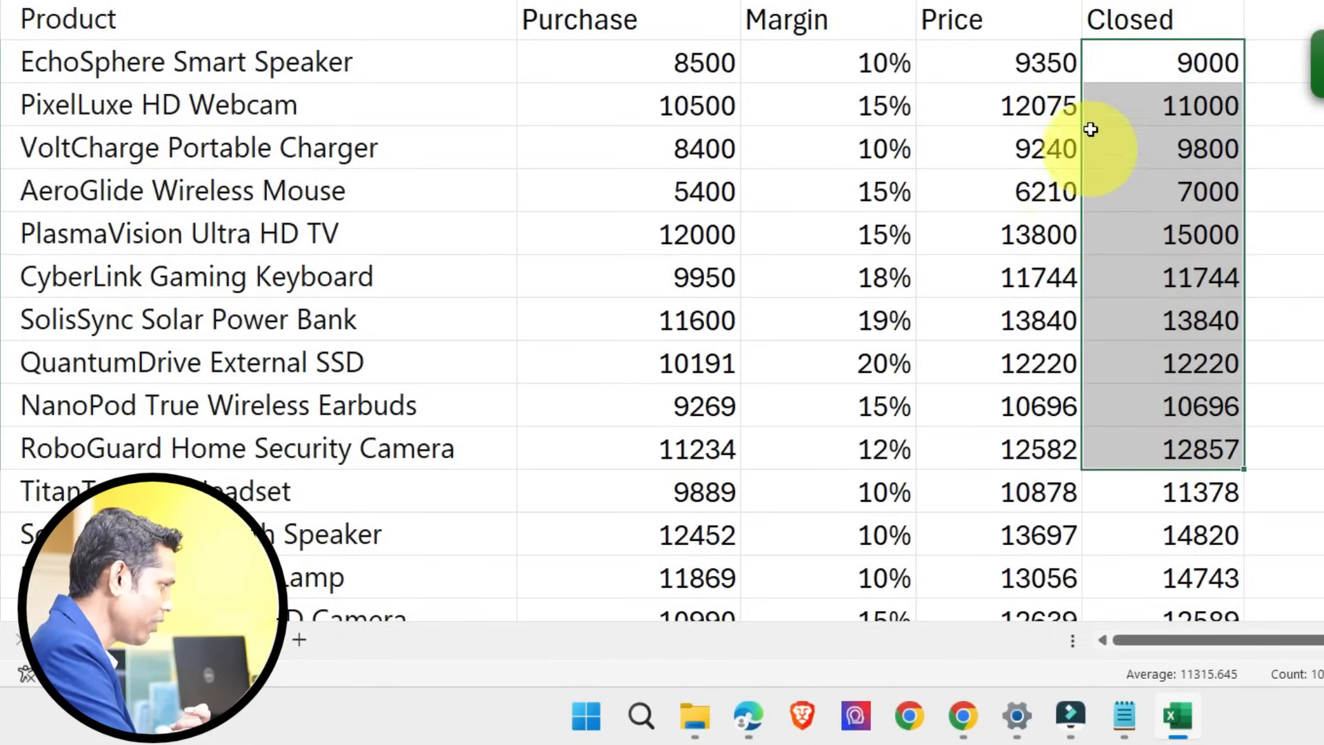
left_click(1140, 61)
left_click(1152, 106)
left_click(1154, 139)
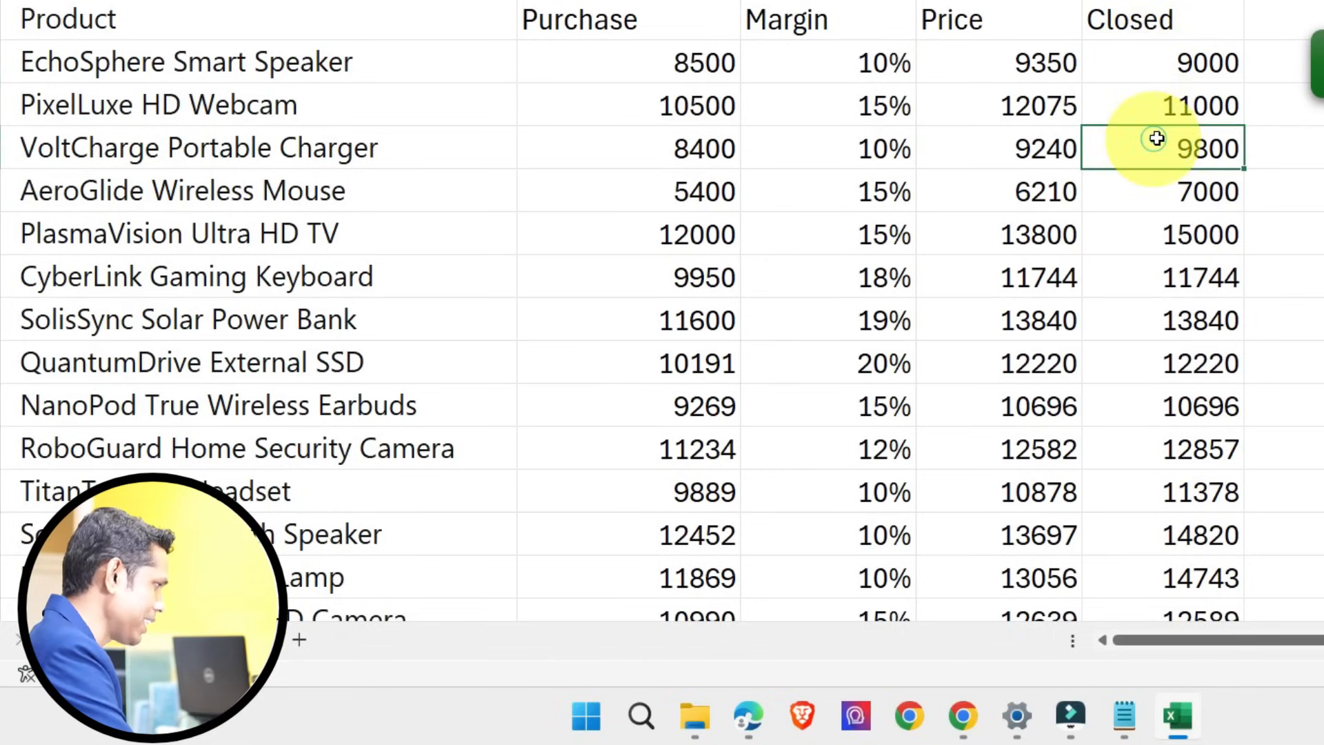
left_click_drag(1172, 67, 1173, 301)
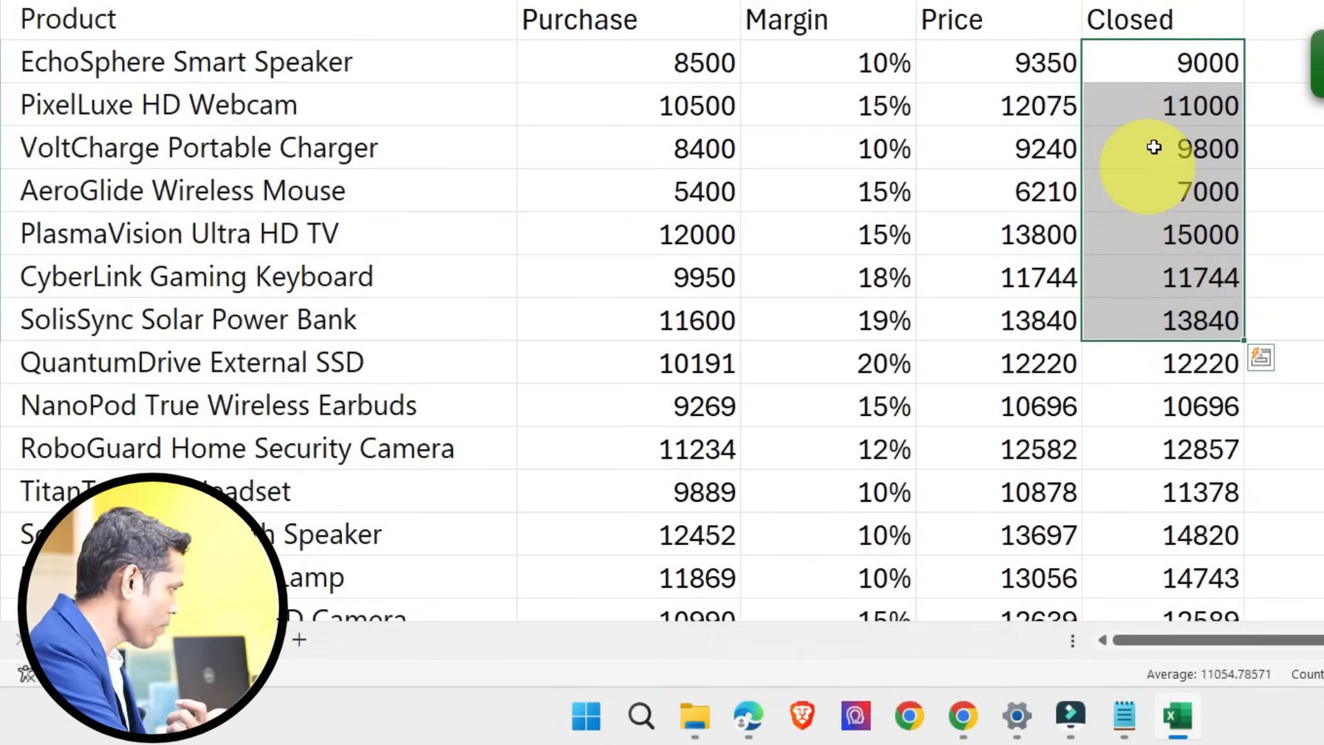
left_click_drag(1173, 52, 1152, 434)
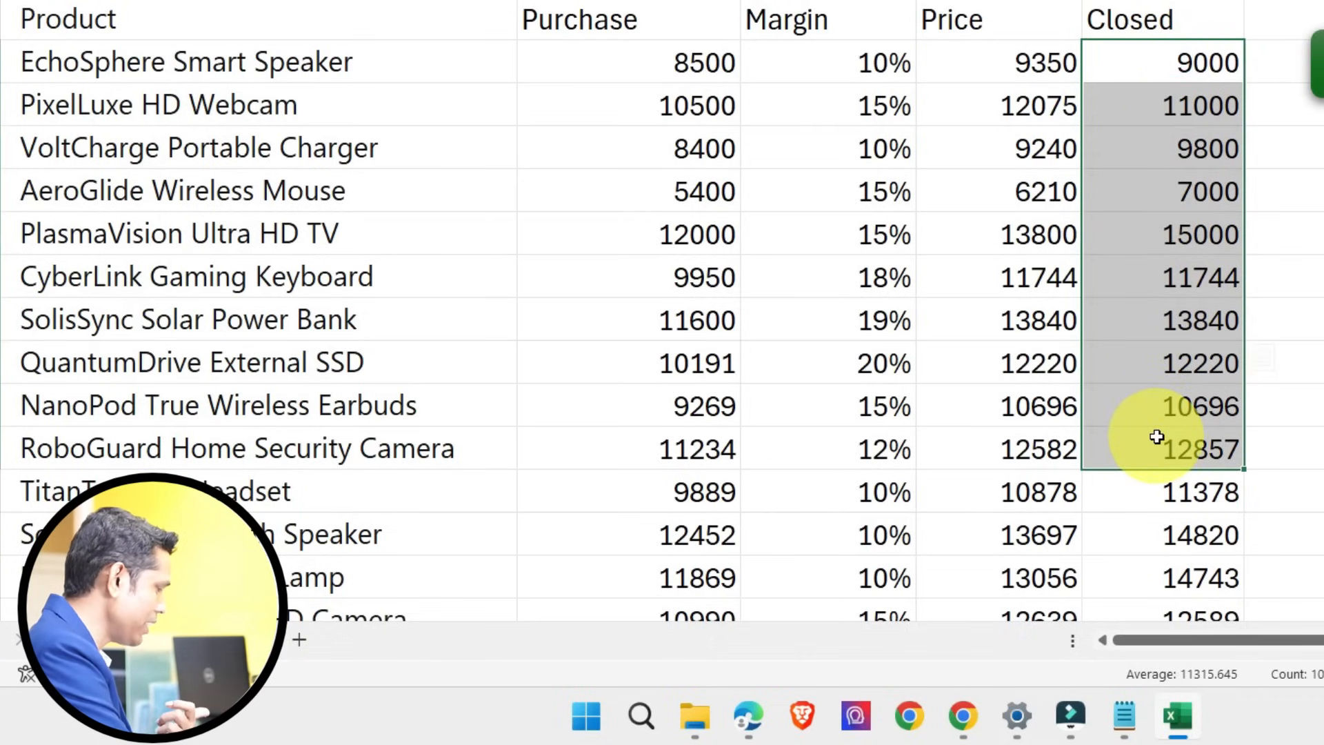
left_click(1182, 67)
left_click(1185, 97)
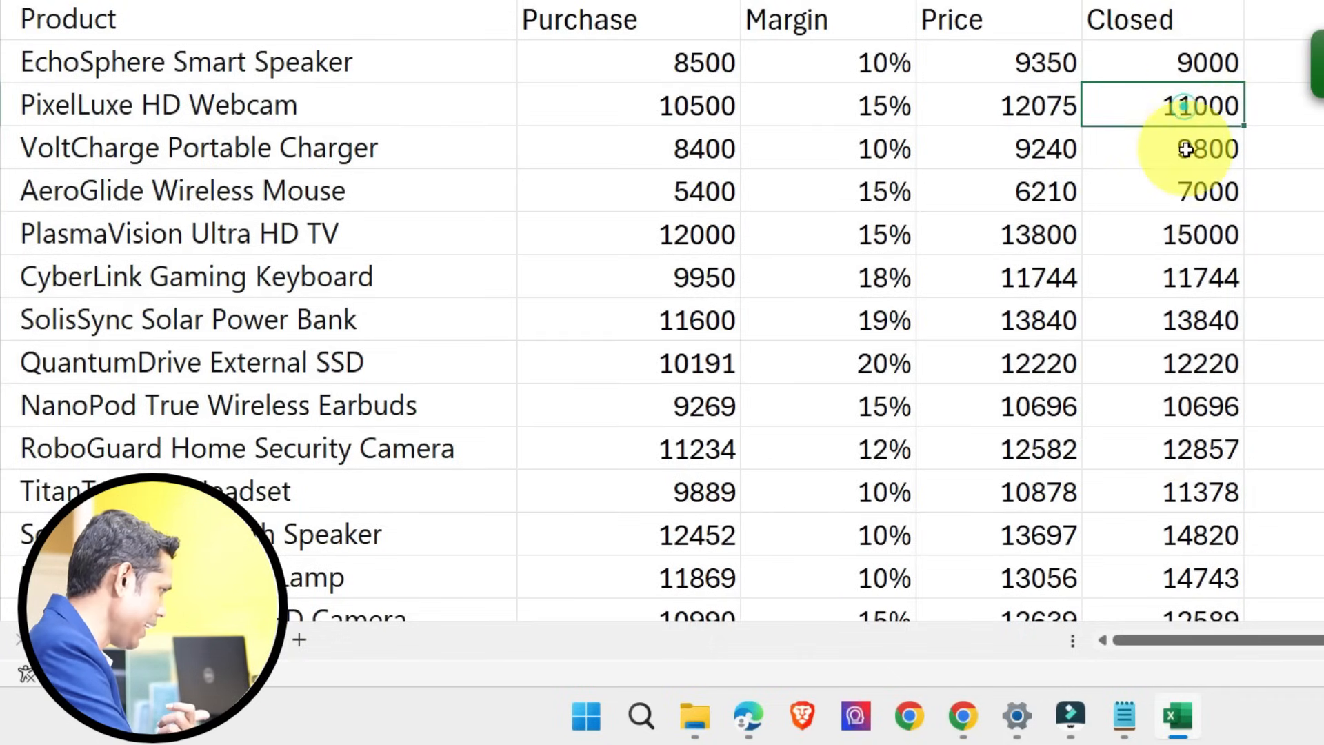
left_click(1180, 148)
Step: Inspect the EchoSphere Smart Speaker's Price formula, and review the Closed, Price and Margin values of the first products
left_click(1041, 59)
double_click(1035, 63)
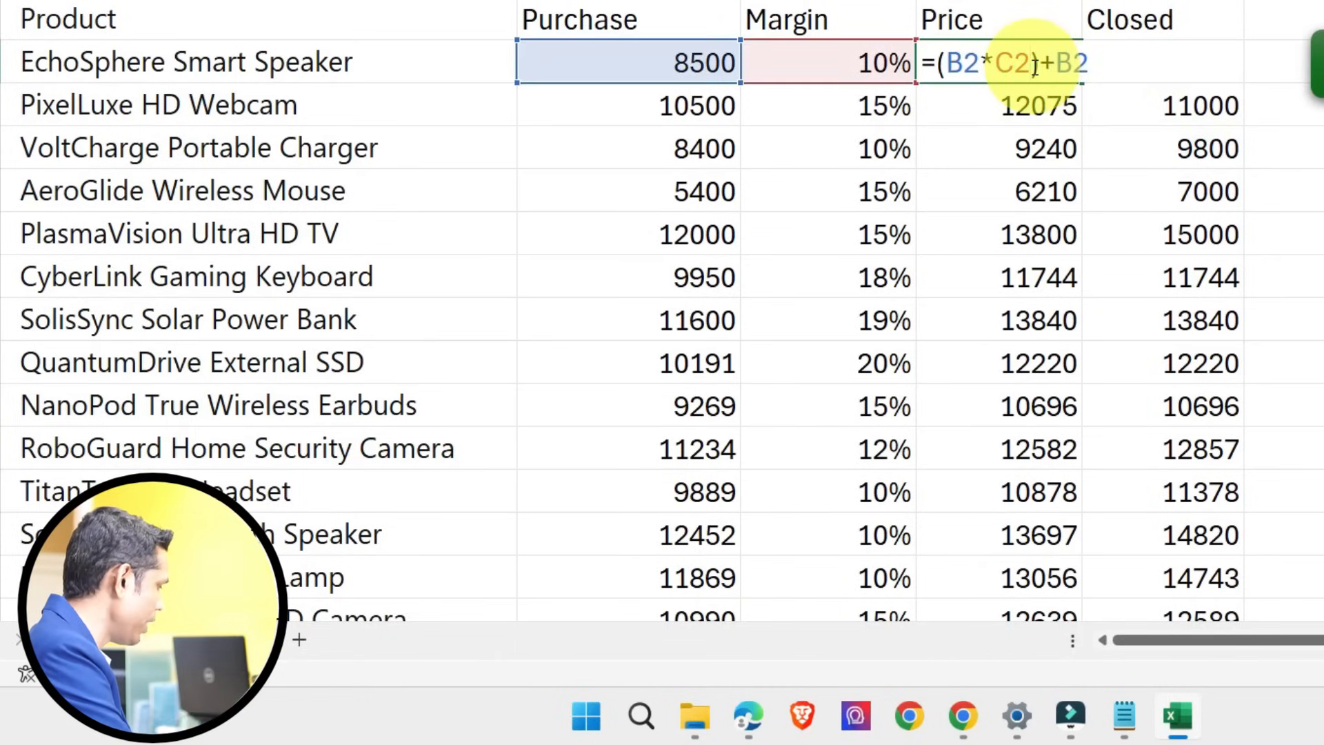
key("Escape")
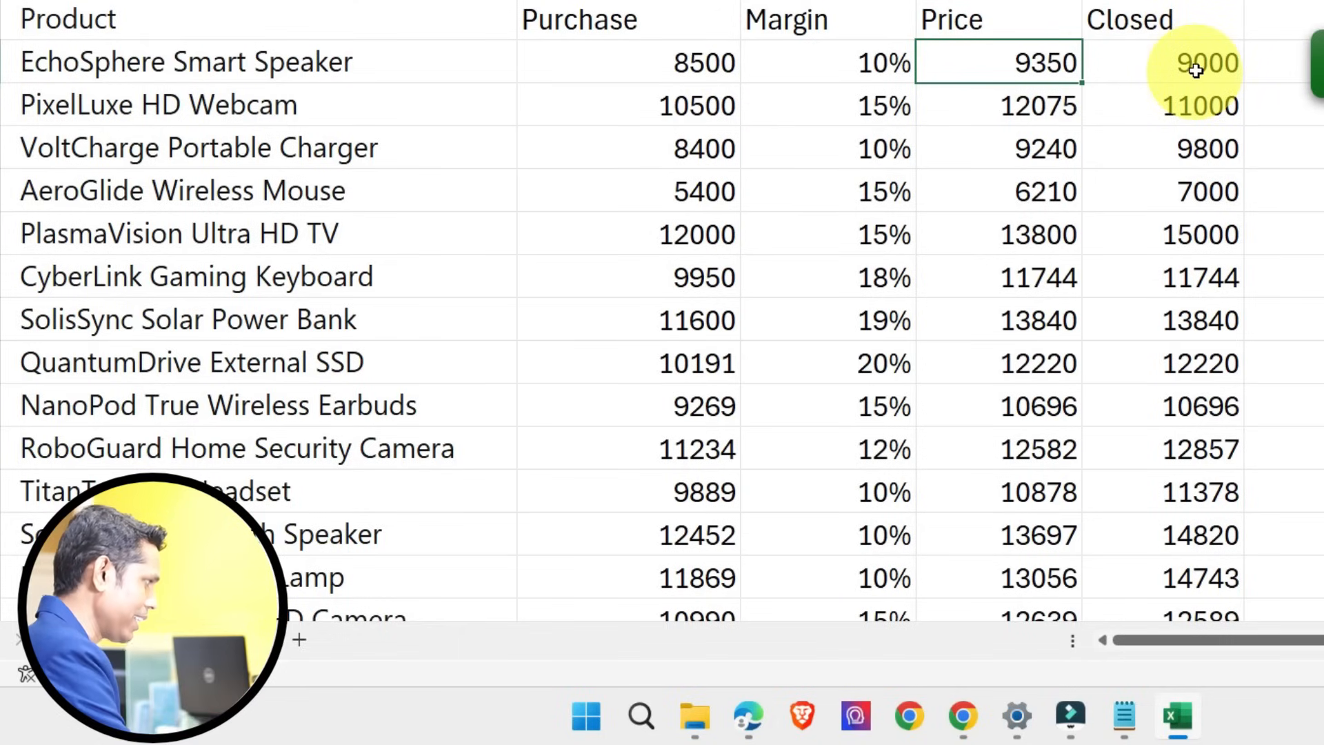
left_click_drag(1195, 70, 1153, 408)
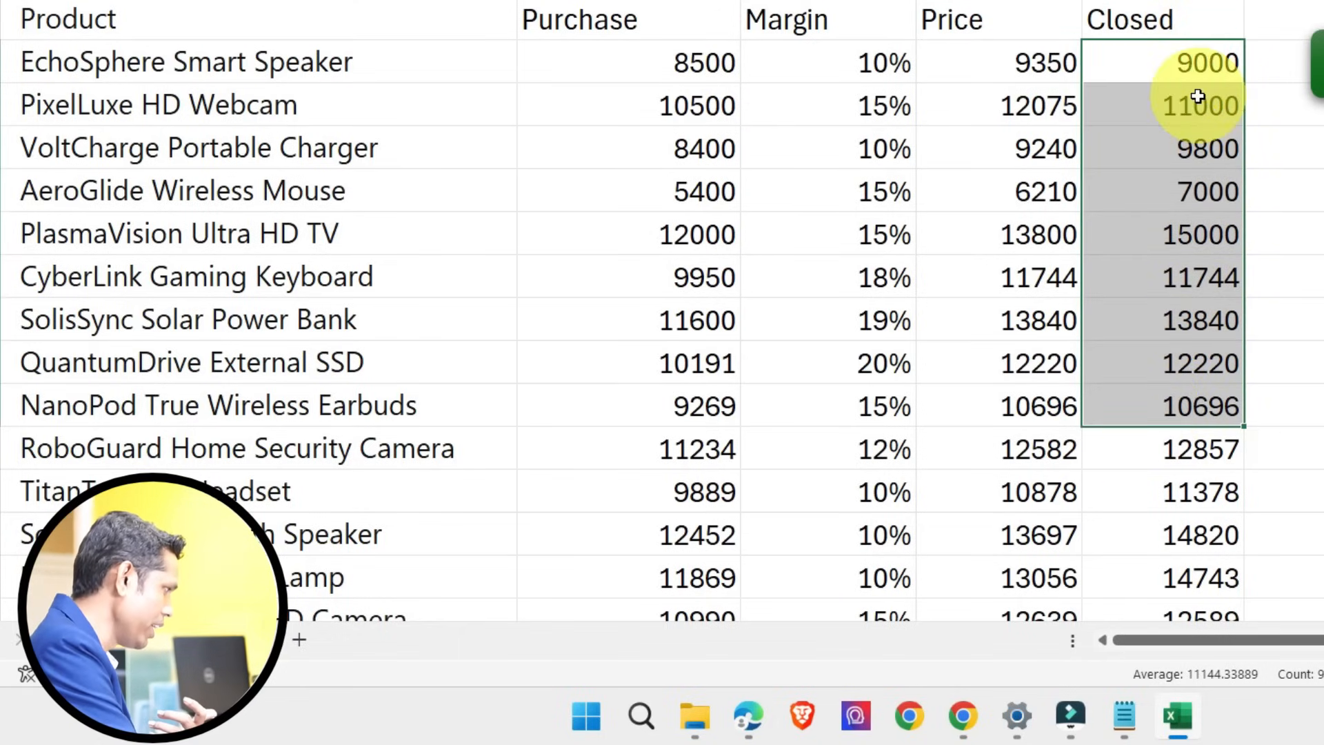
left_click(1166, 103)
left_click(1177, 148)
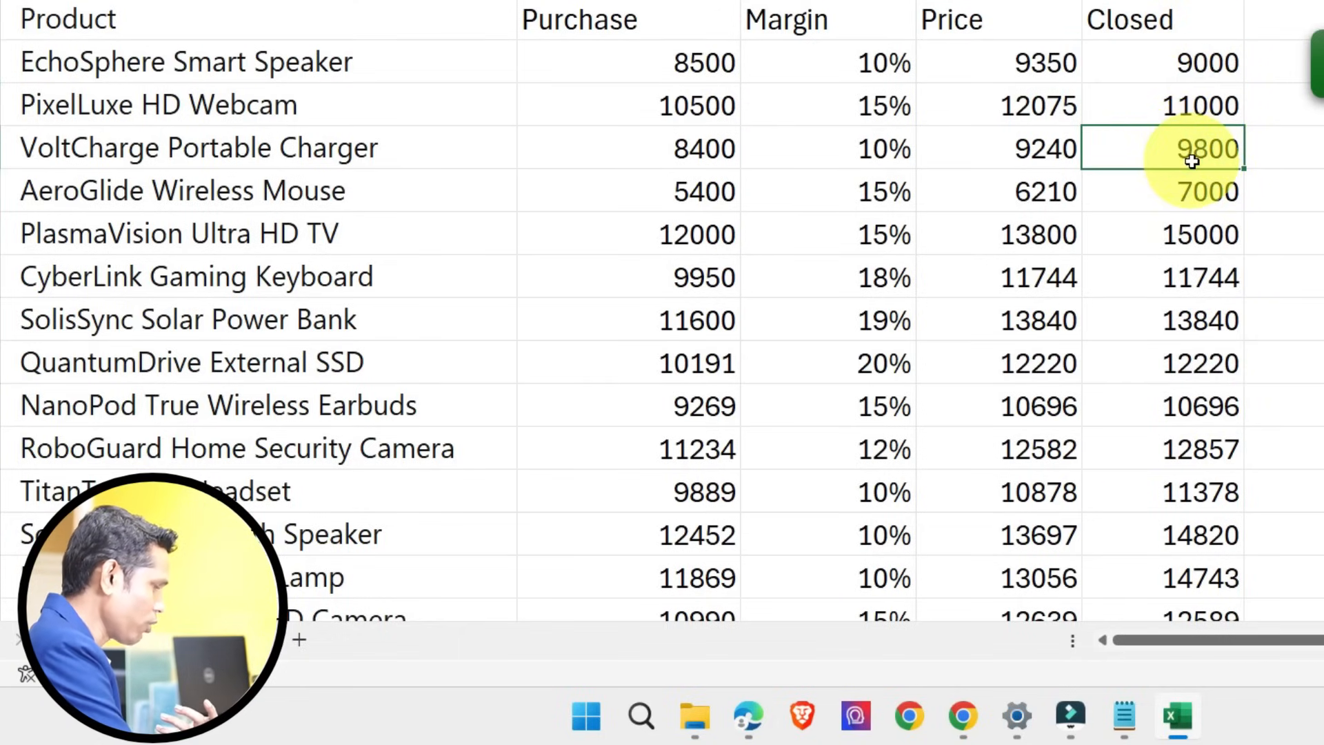
left_click_drag(1194, 61, 1147, 360)
left_click(1028, 63)
left_click_drag(1028, 63, 979, 235)
left_click_drag(848, 74, 871, 316)
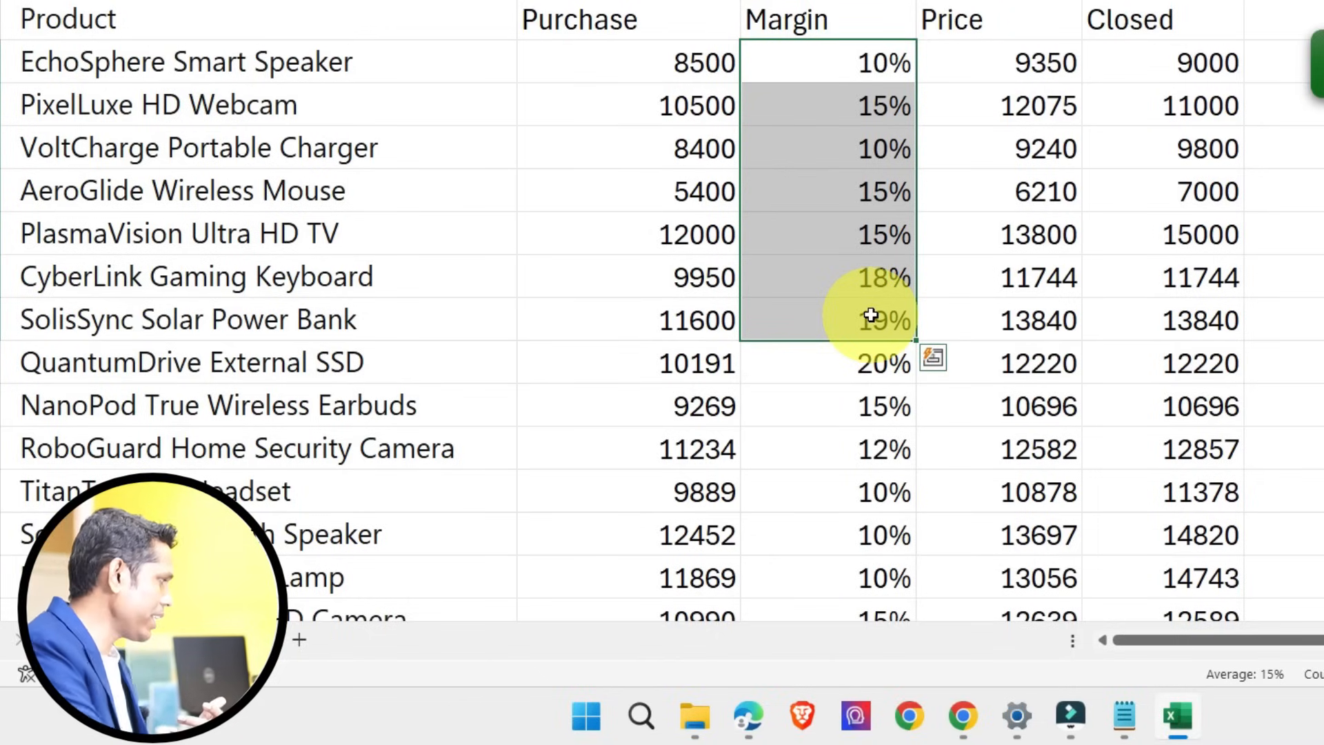
Step: Check how the EchoSphere Smart Speaker's Price formula uses its Margin, and look over the Margin values of the next products
left_click(883, 62)
left_click(1022, 61)
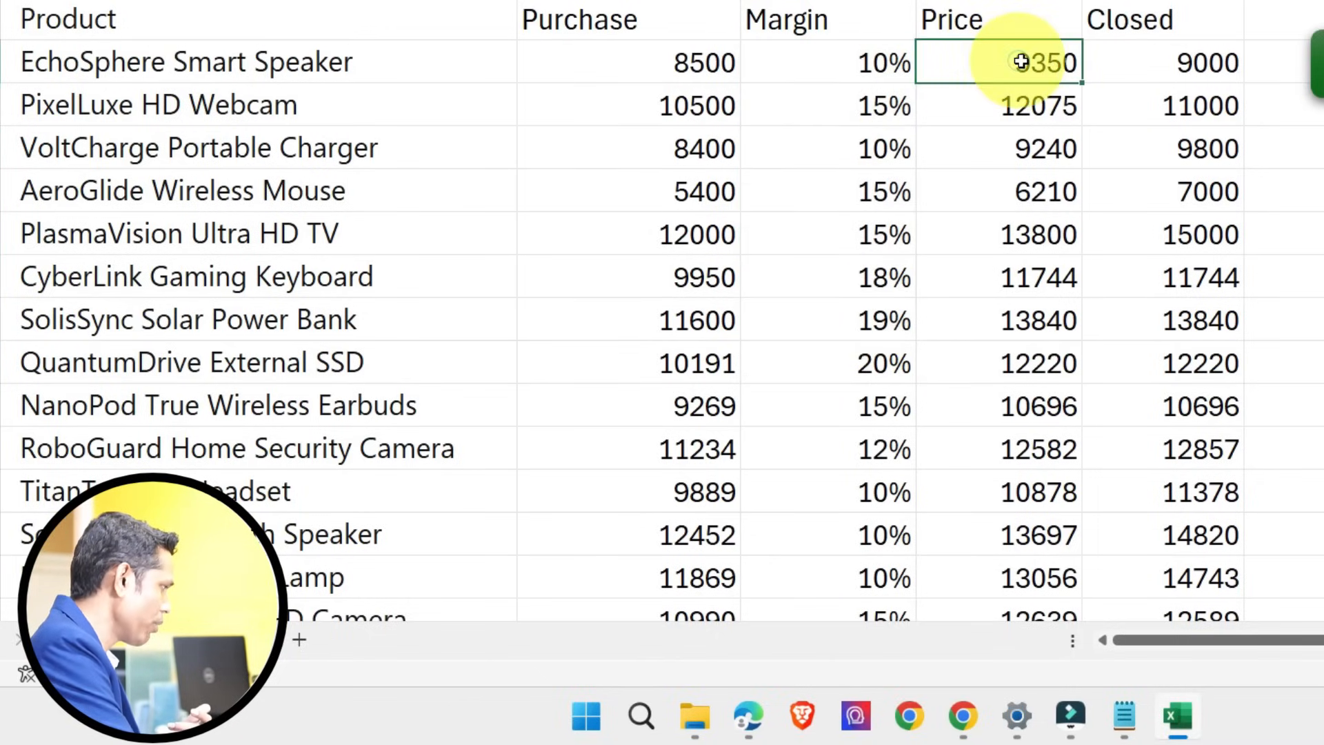
double_click(1028, 63)
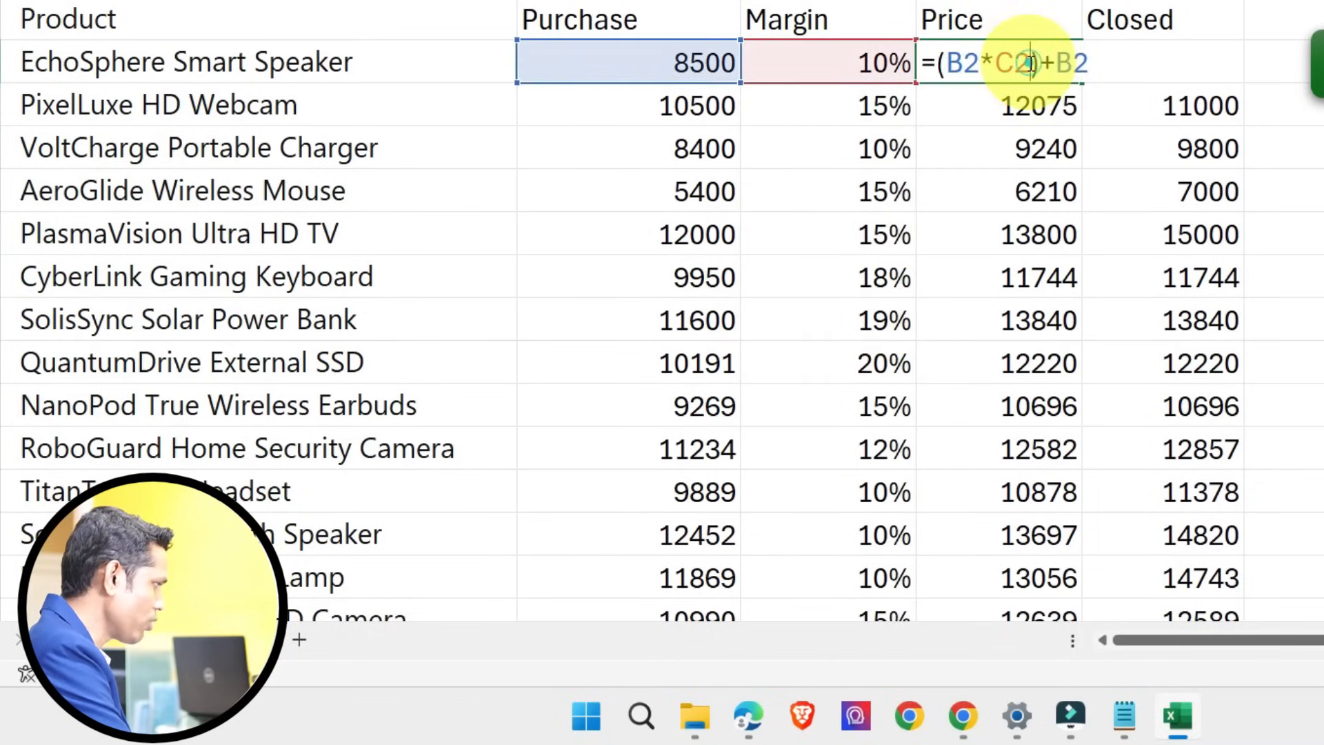
left_click(855, 67)
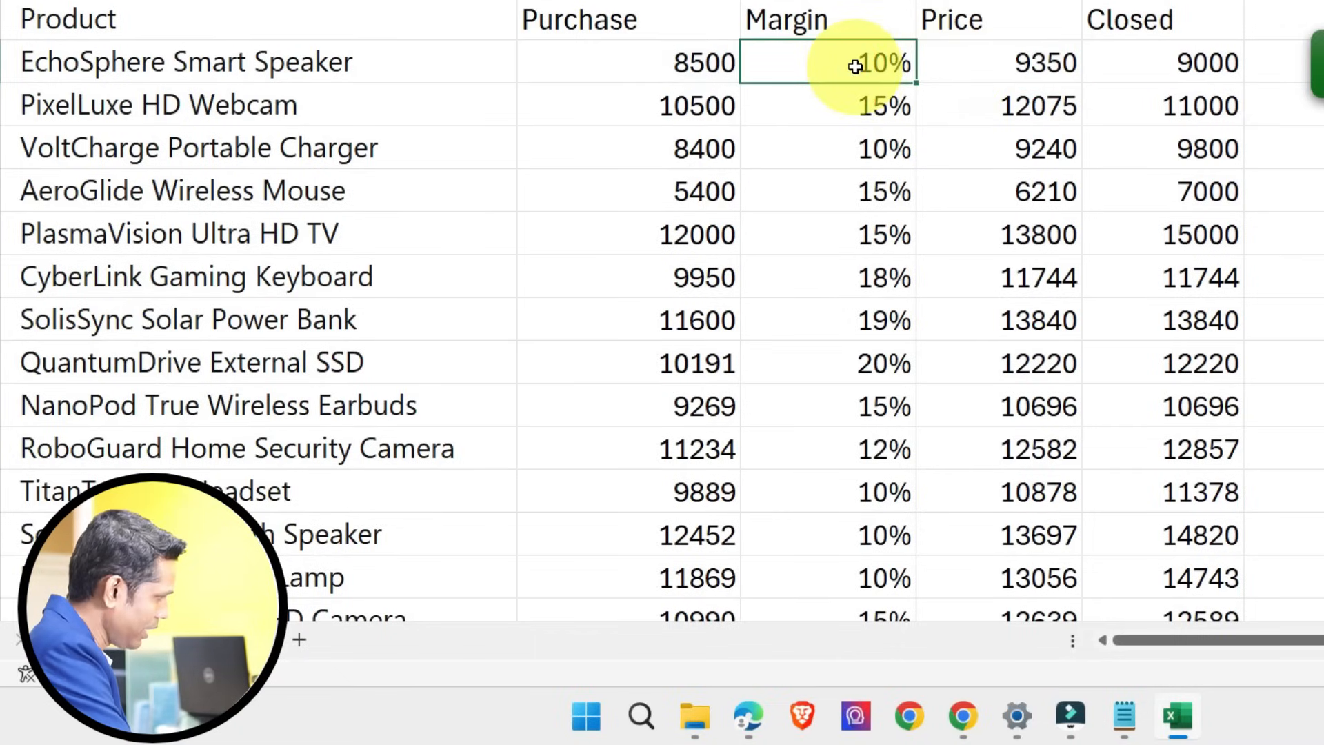
left_click(1199, 69)
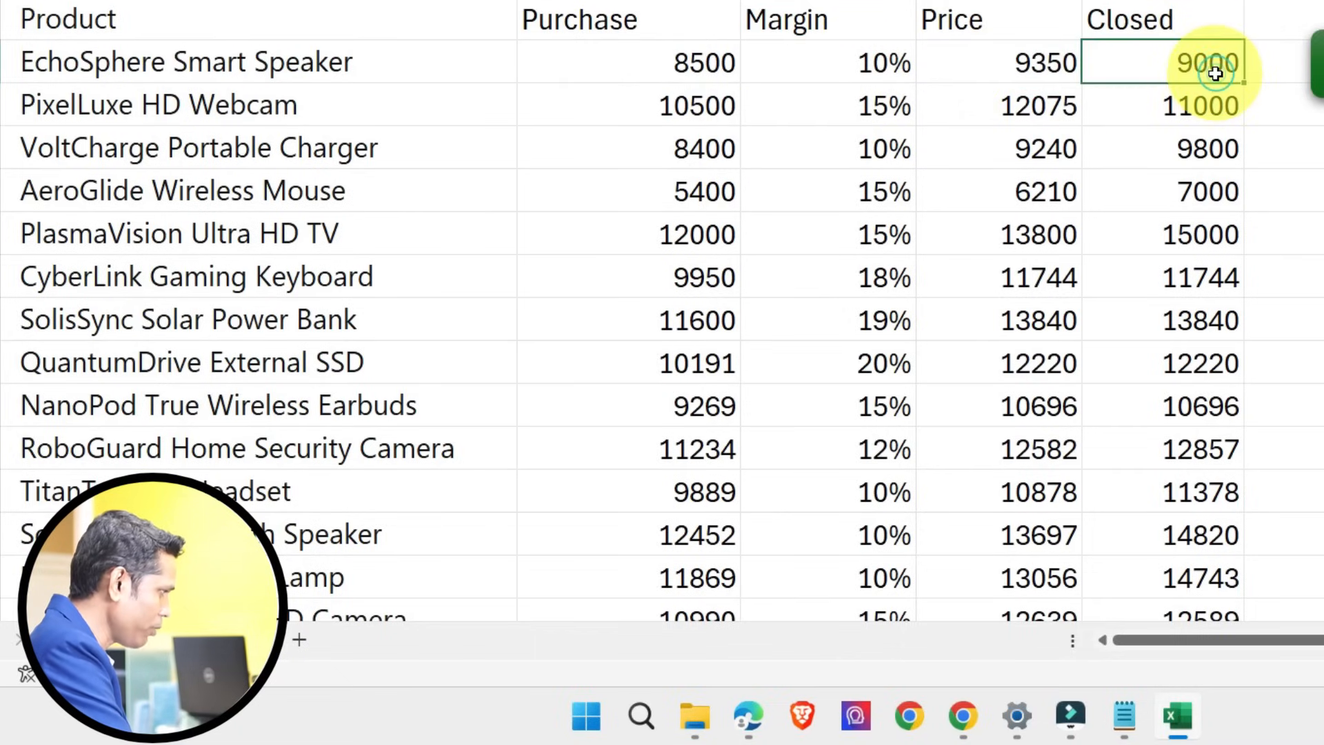
left_click(852, 64)
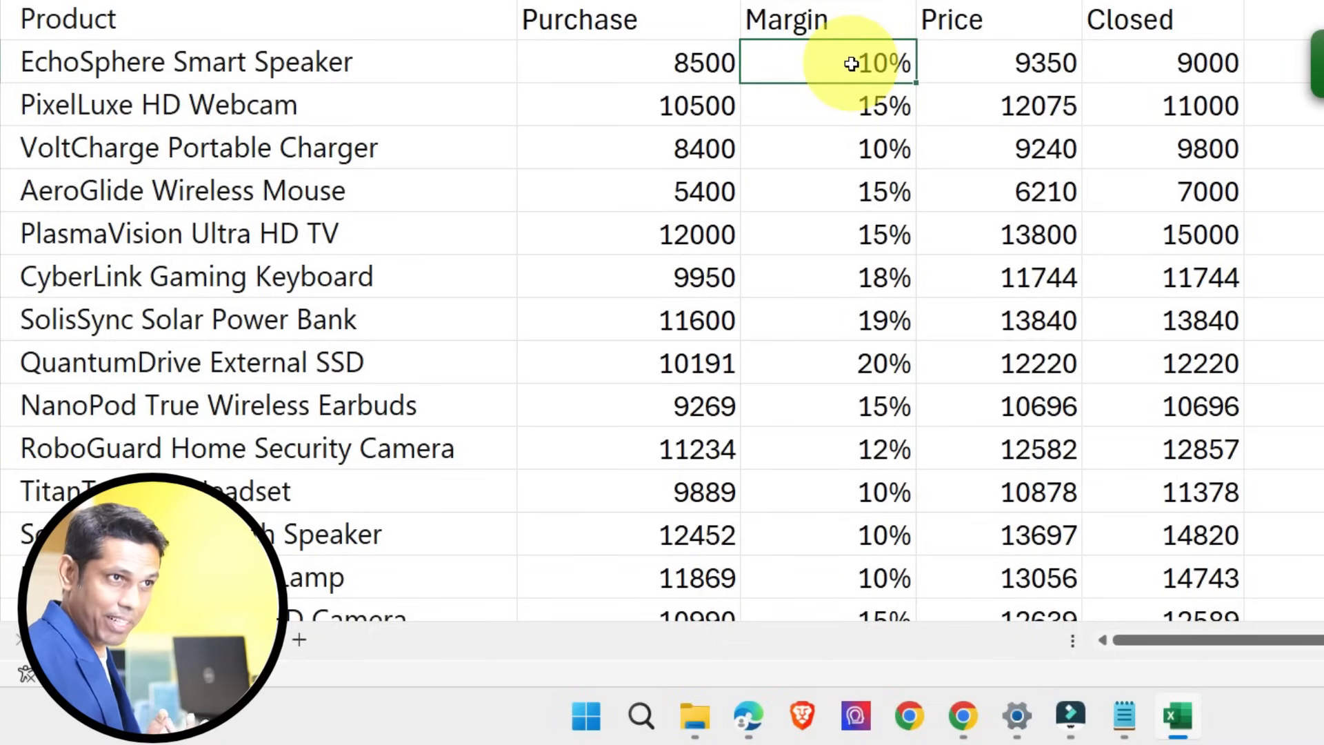
left_click(838, 111)
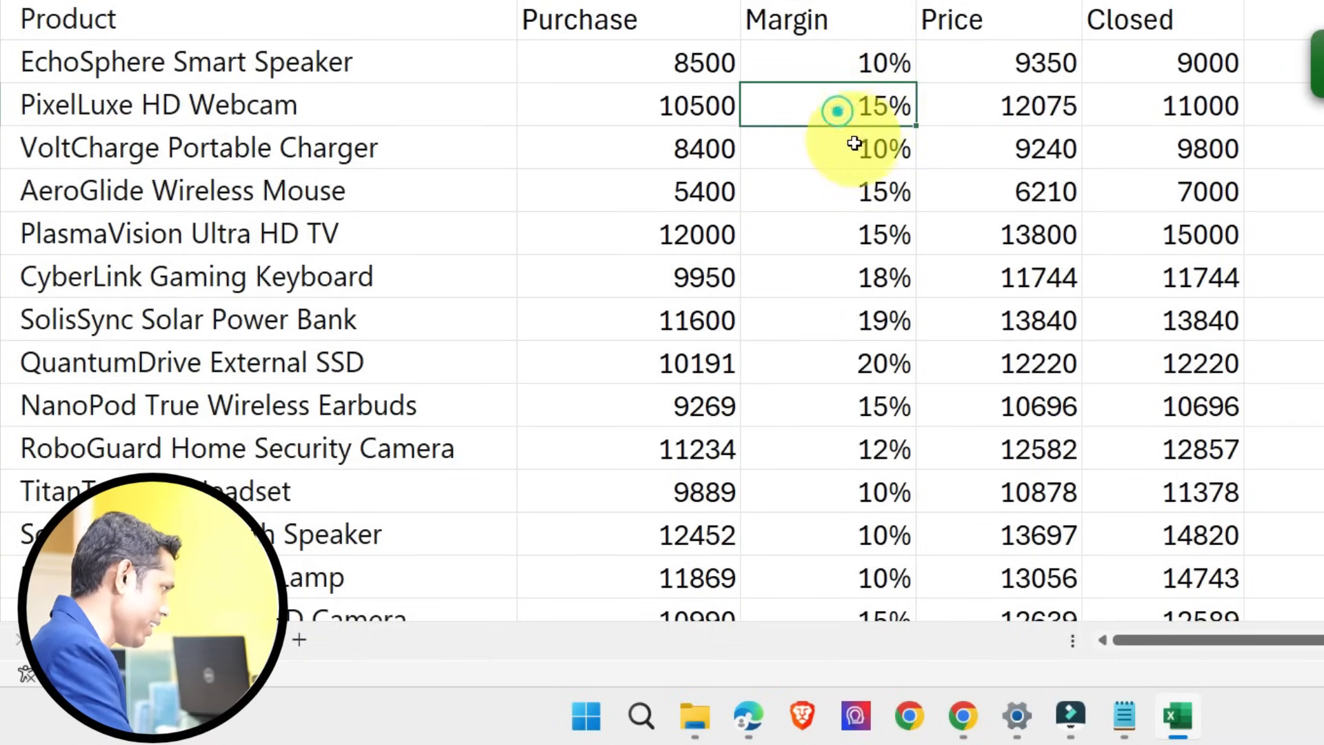
left_click(855, 143)
left_click(872, 189)
left_click(984, 61)
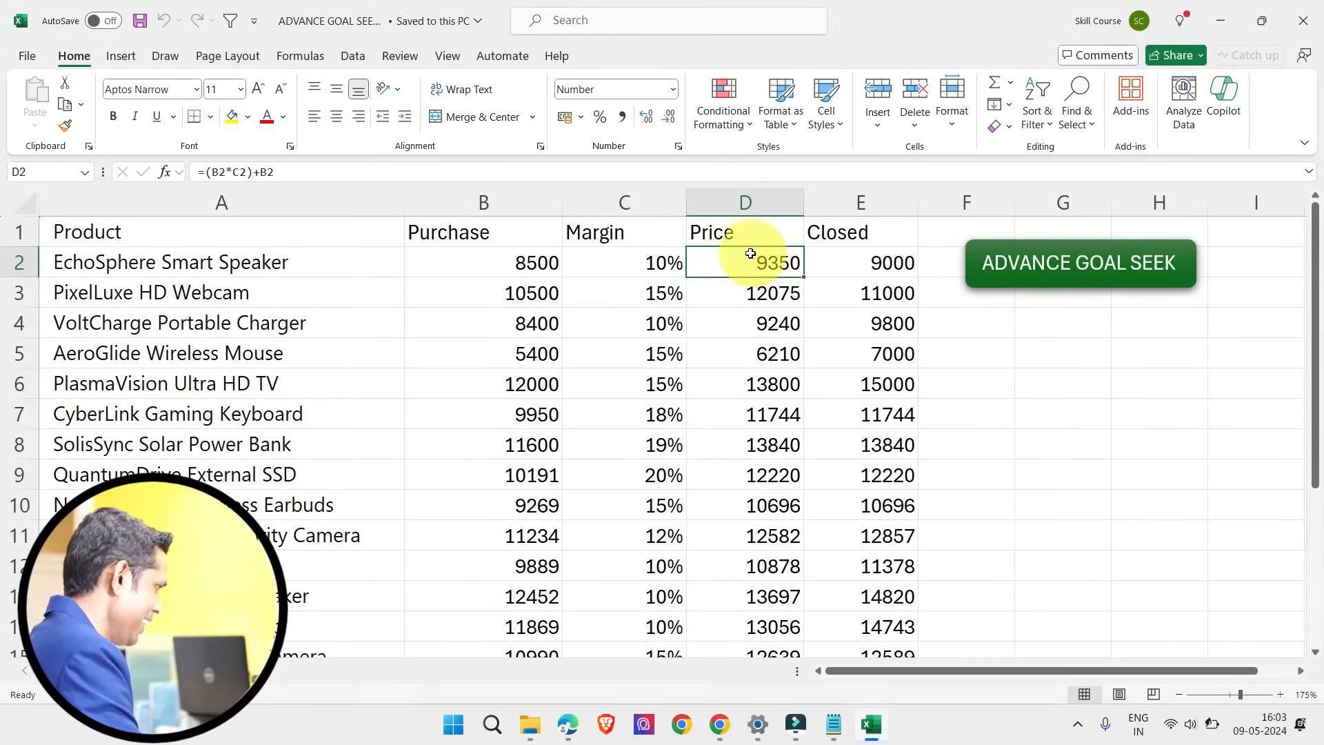
Step: Try overwriting the EchoSphere Smart Speaker's Price formula with 9000, check its Margin, and undo the entry
left_click(745, 261)
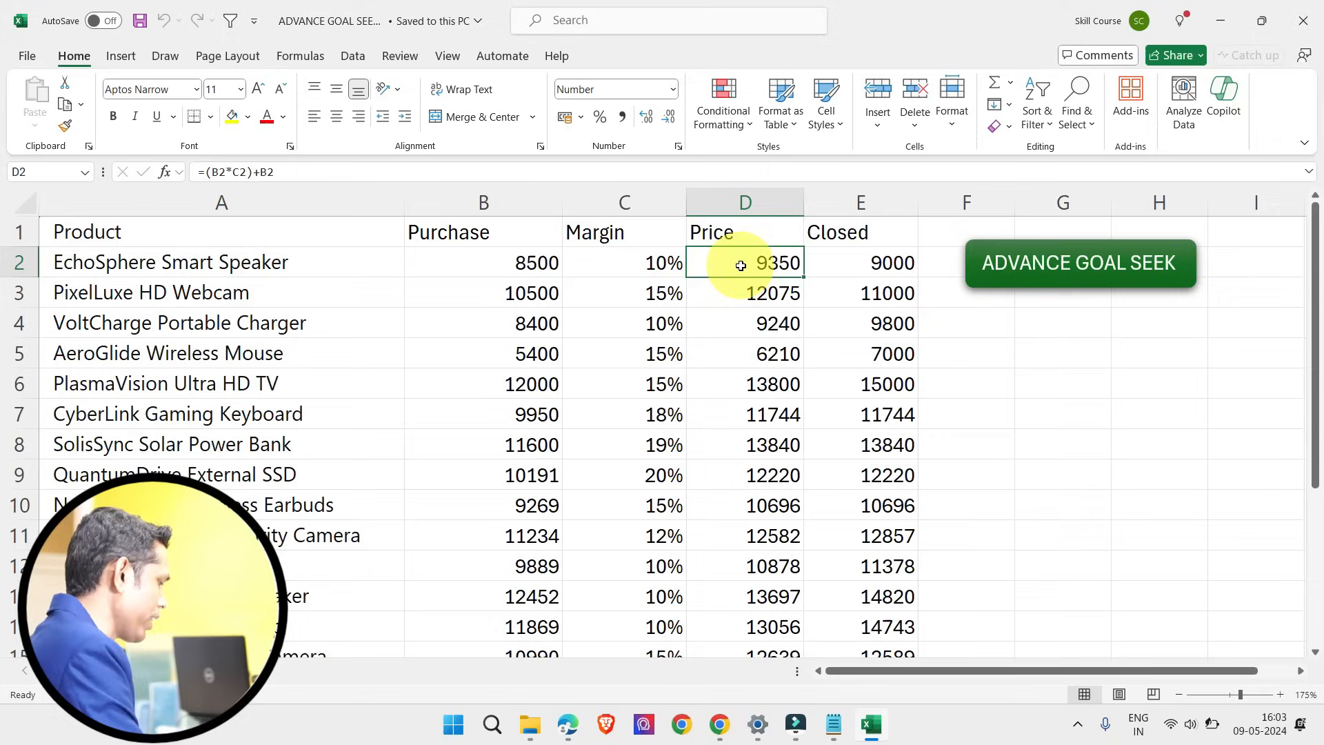
type("90")
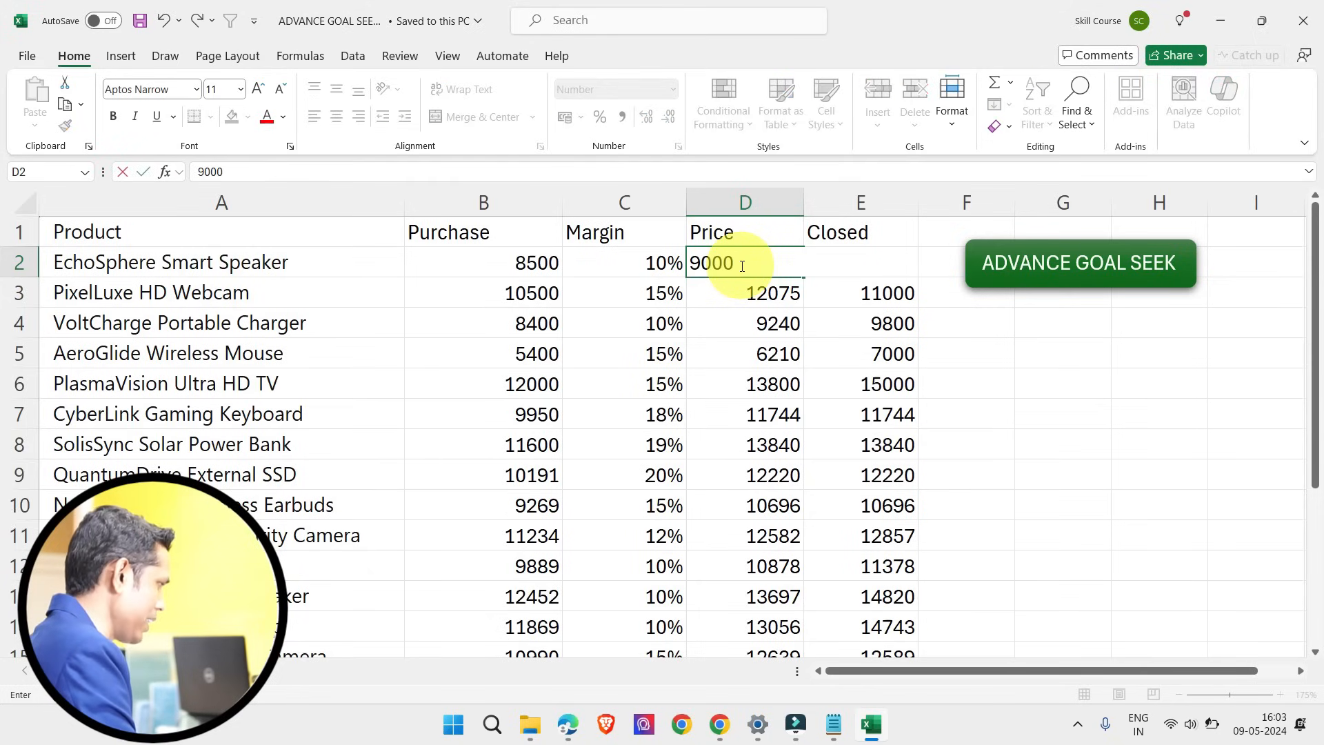
key("Return")
left_click(659, 262)
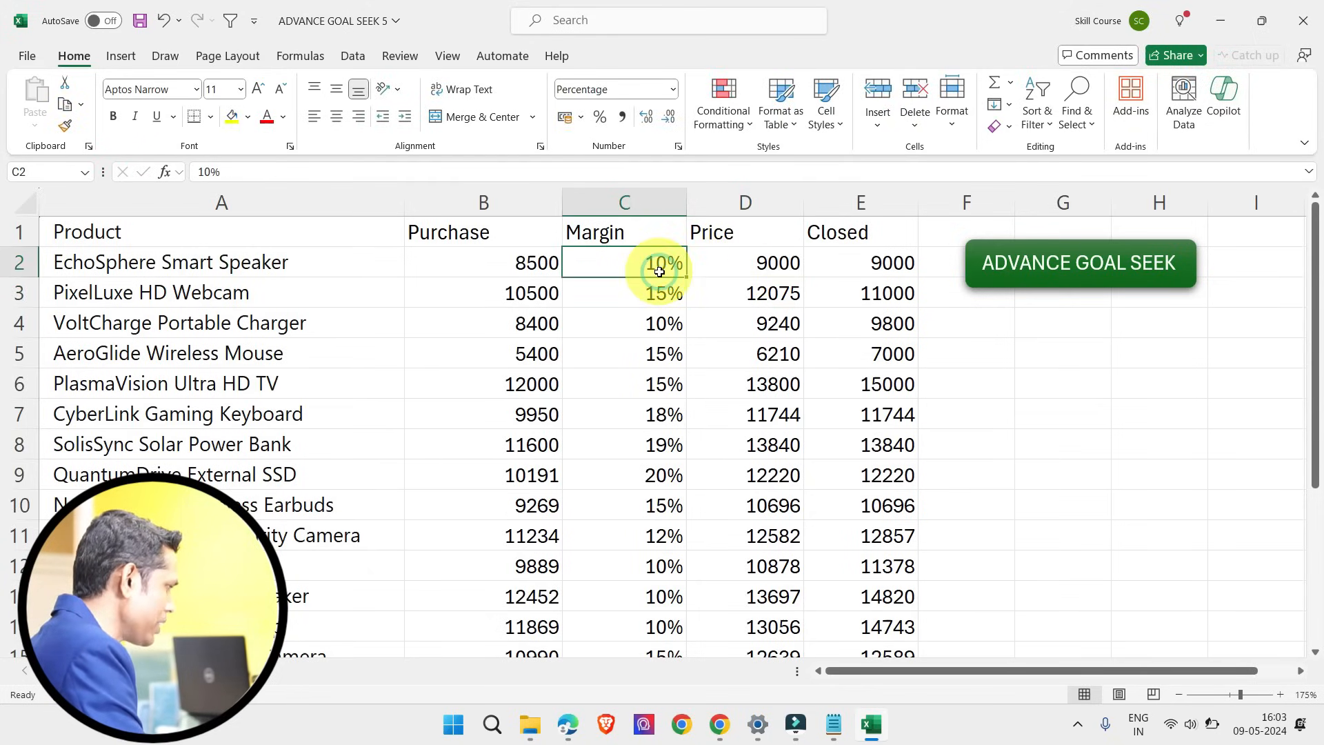
left_click(732, 271)
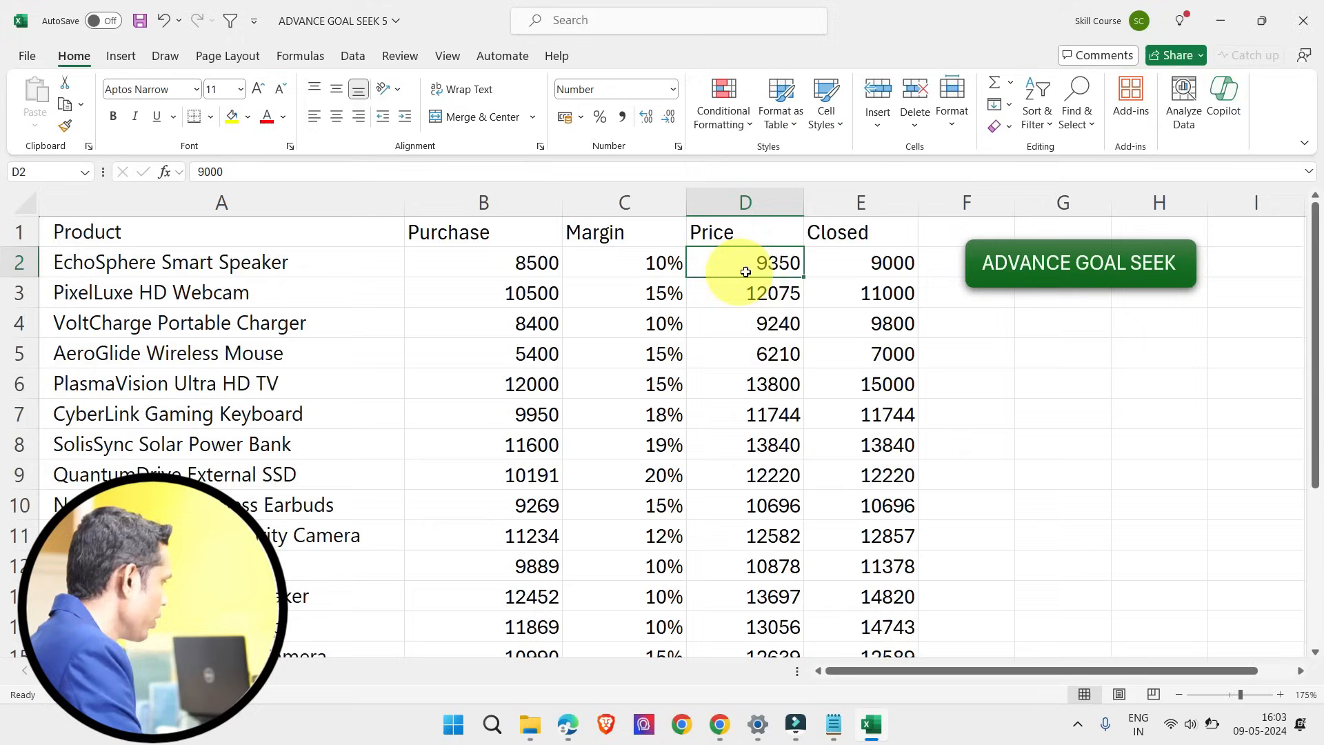
key("ctrl+z")
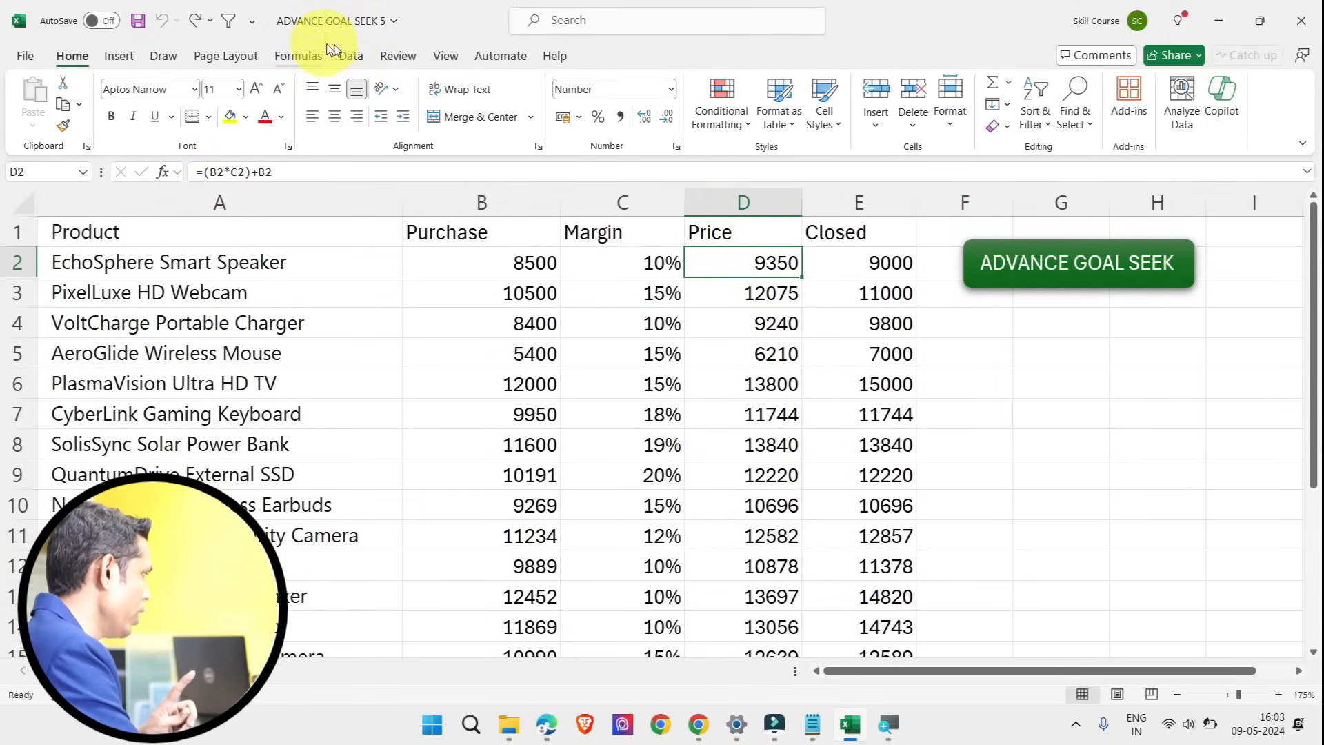
Step: Run Goal Seek to bring the EchoSphere Smart Speaker's Price in D2 to 9000 by changing its Margin in C2, and accept the solution
left_click(351, 57)
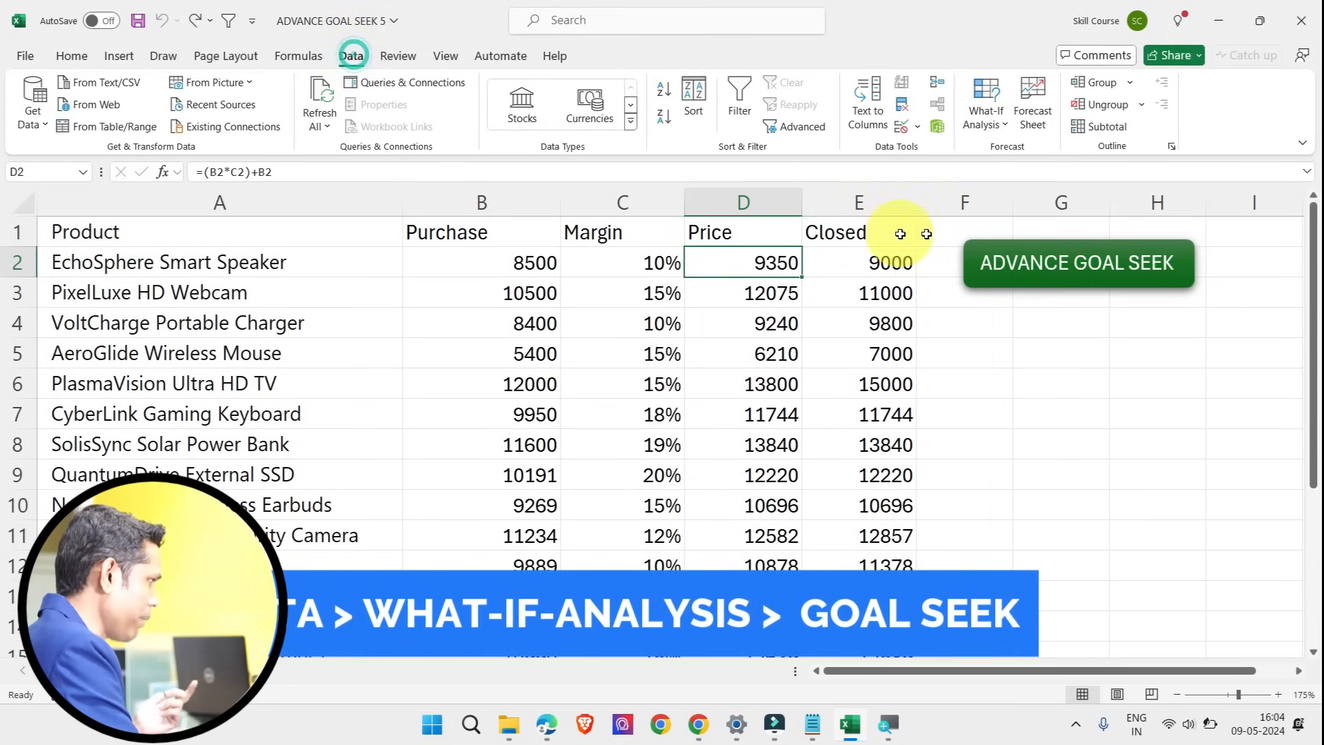
left_click(987, 107)
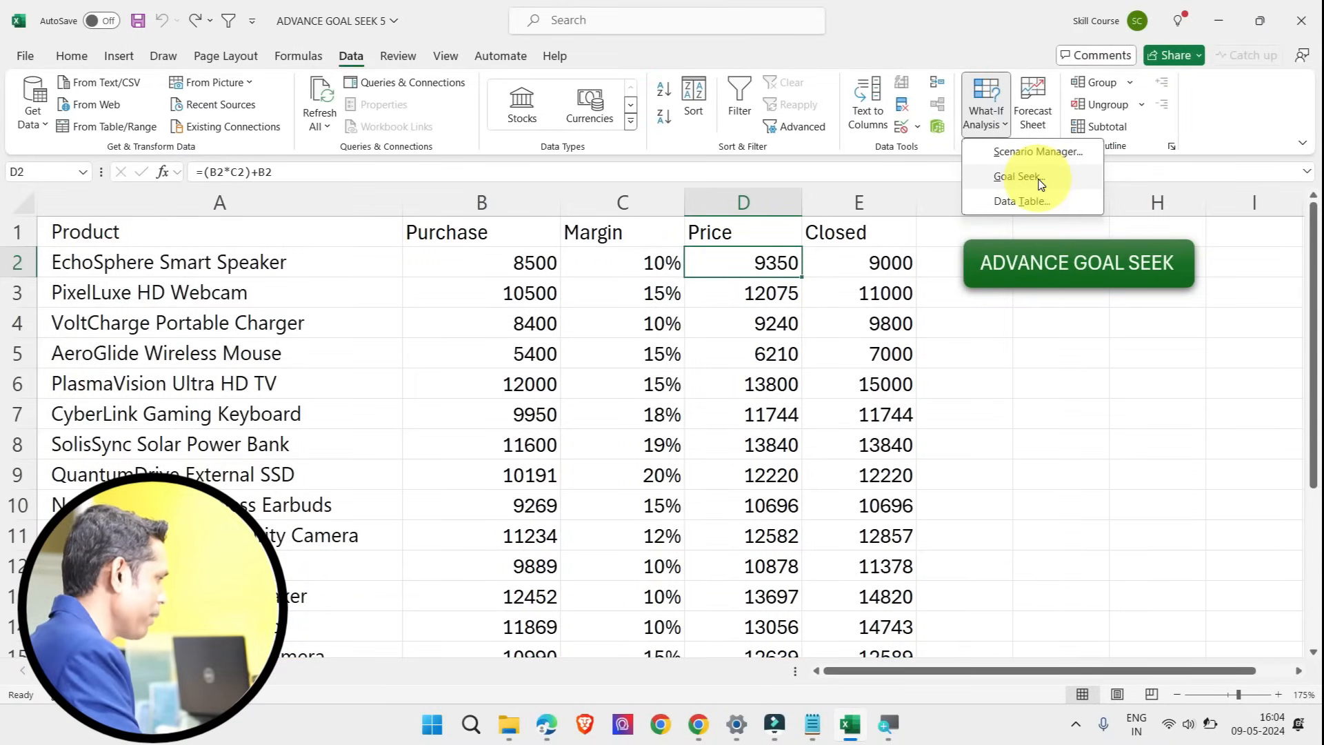
left_click(1019, 177)
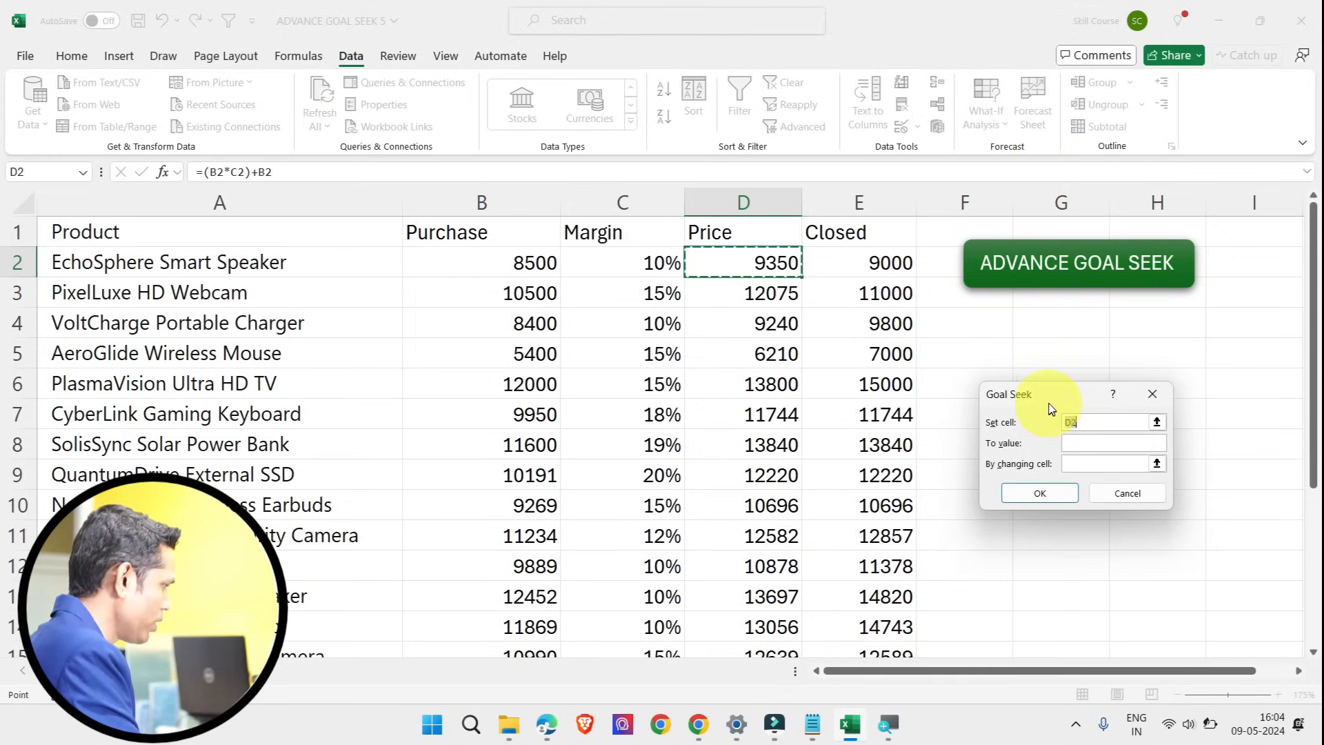
left_click_drag(1055, 394, 1043, 377)
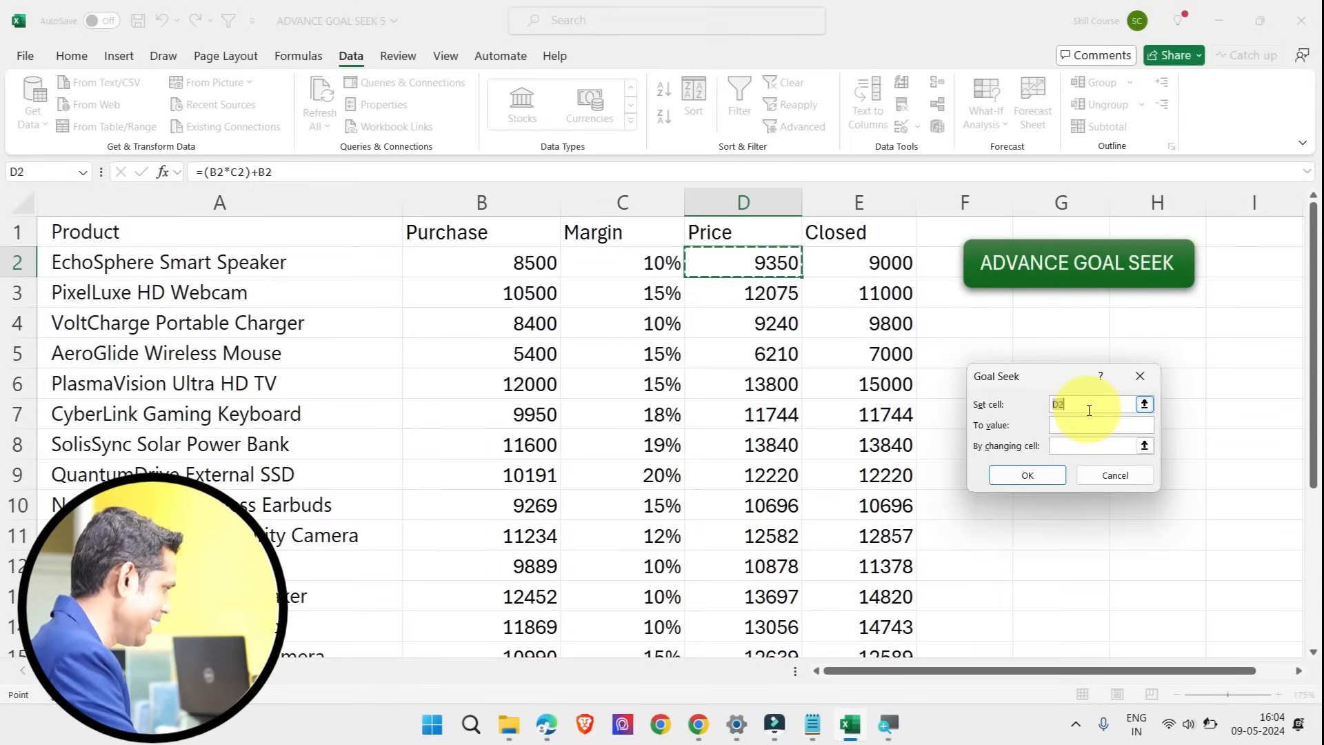
left_click_drag(1069, 407, 1034, 407)
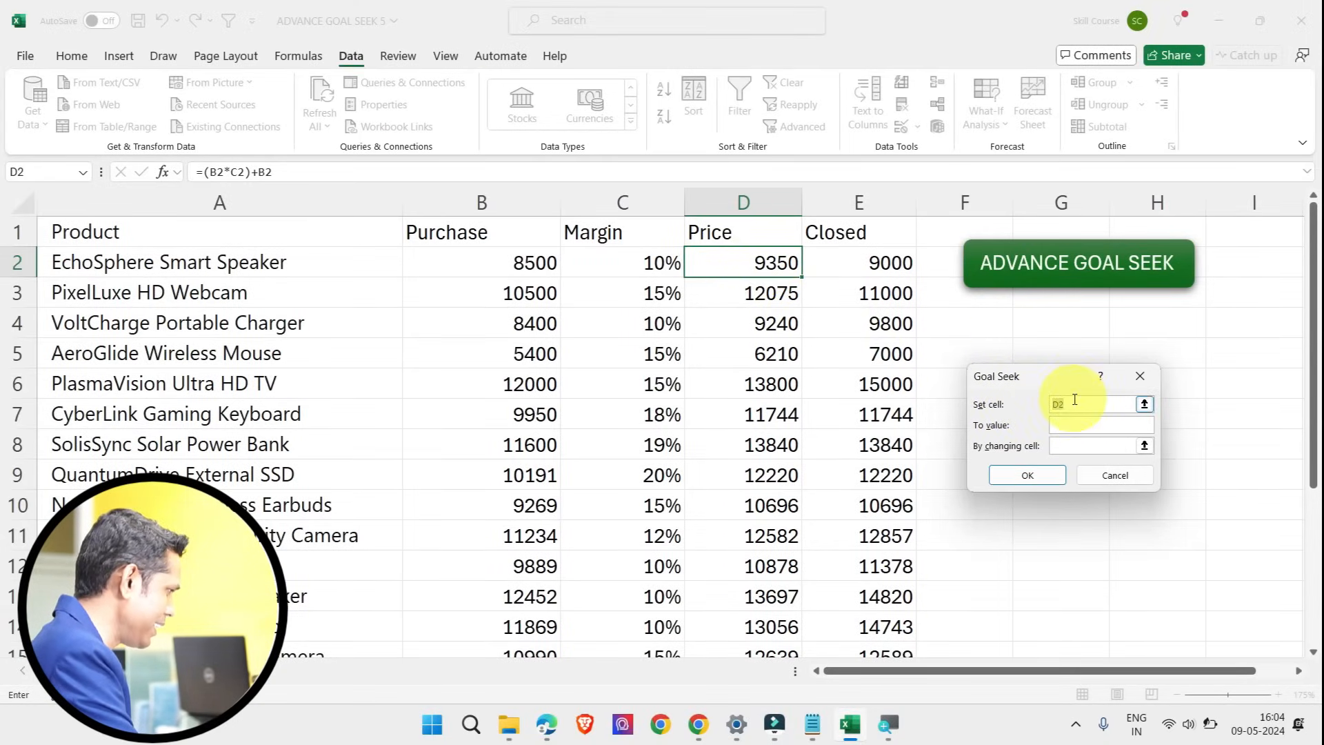
left_click(1065, 427)
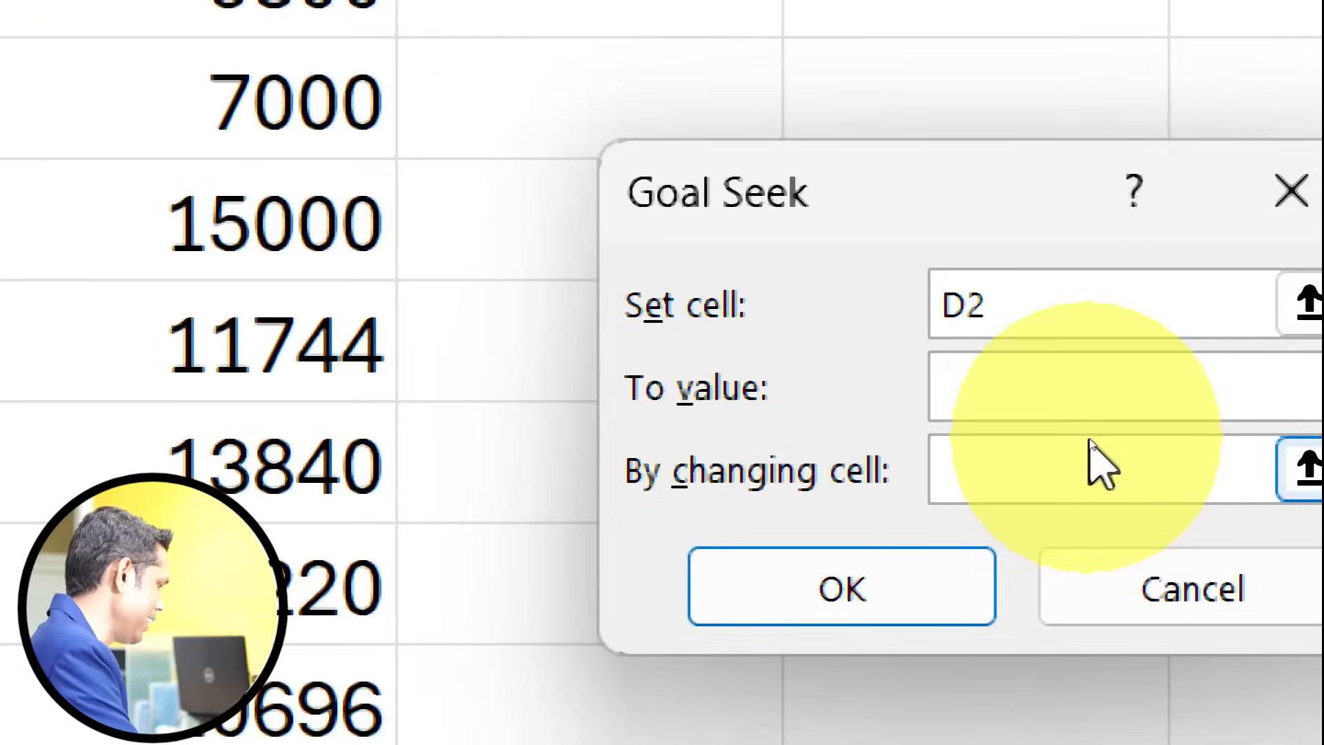
type("9000")
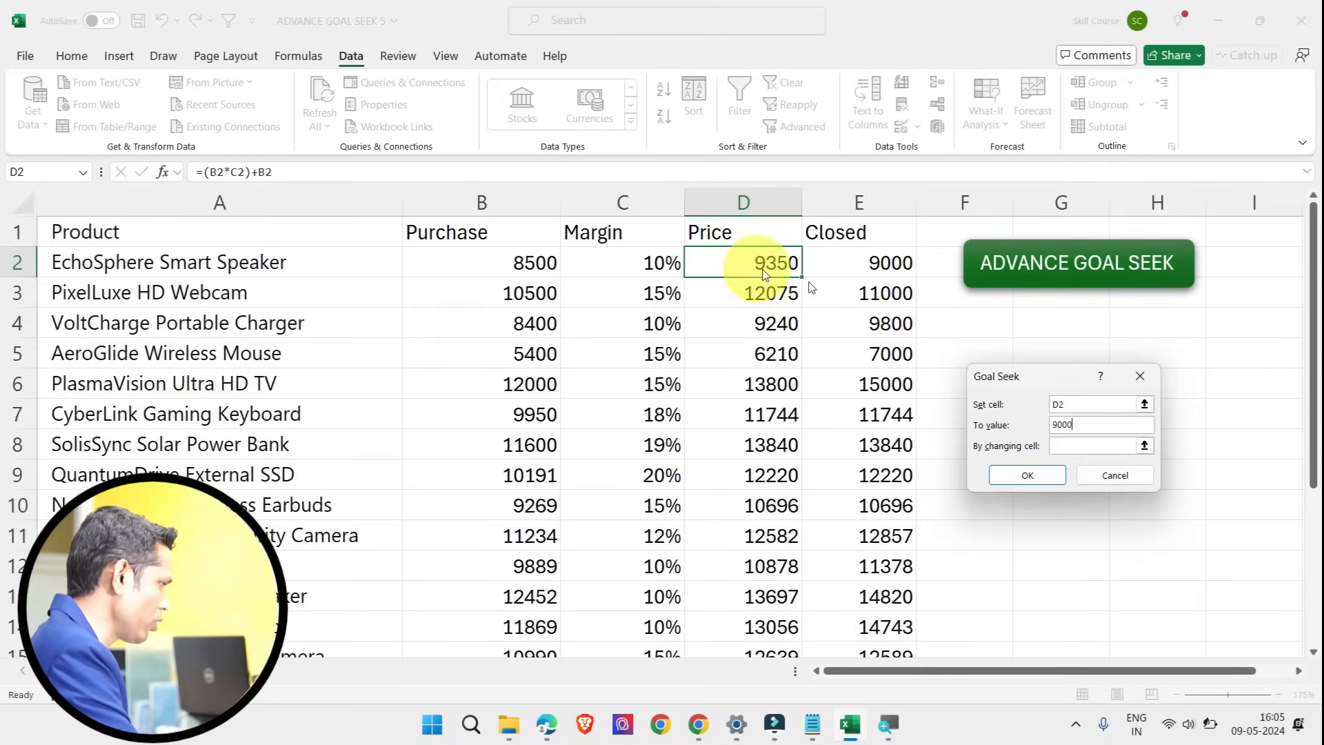
left_click(1073, 449)
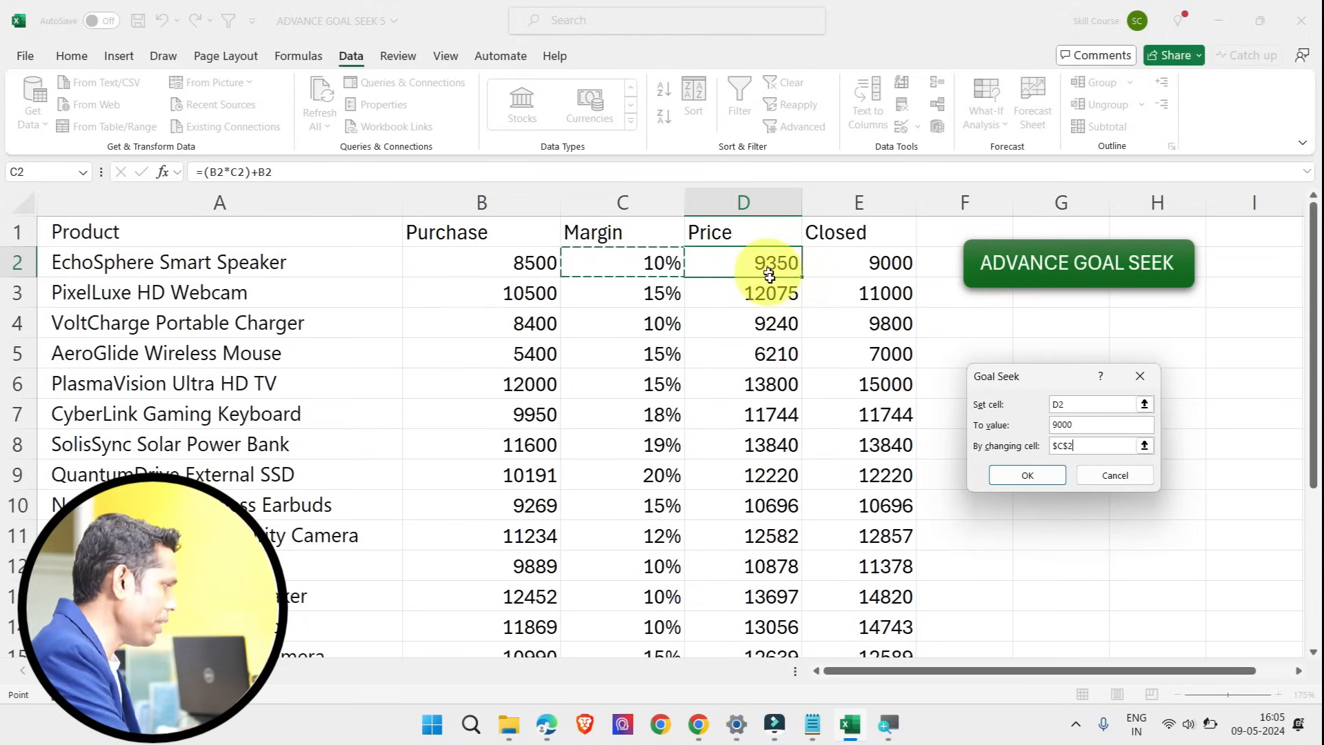
left_click(1076, 424)
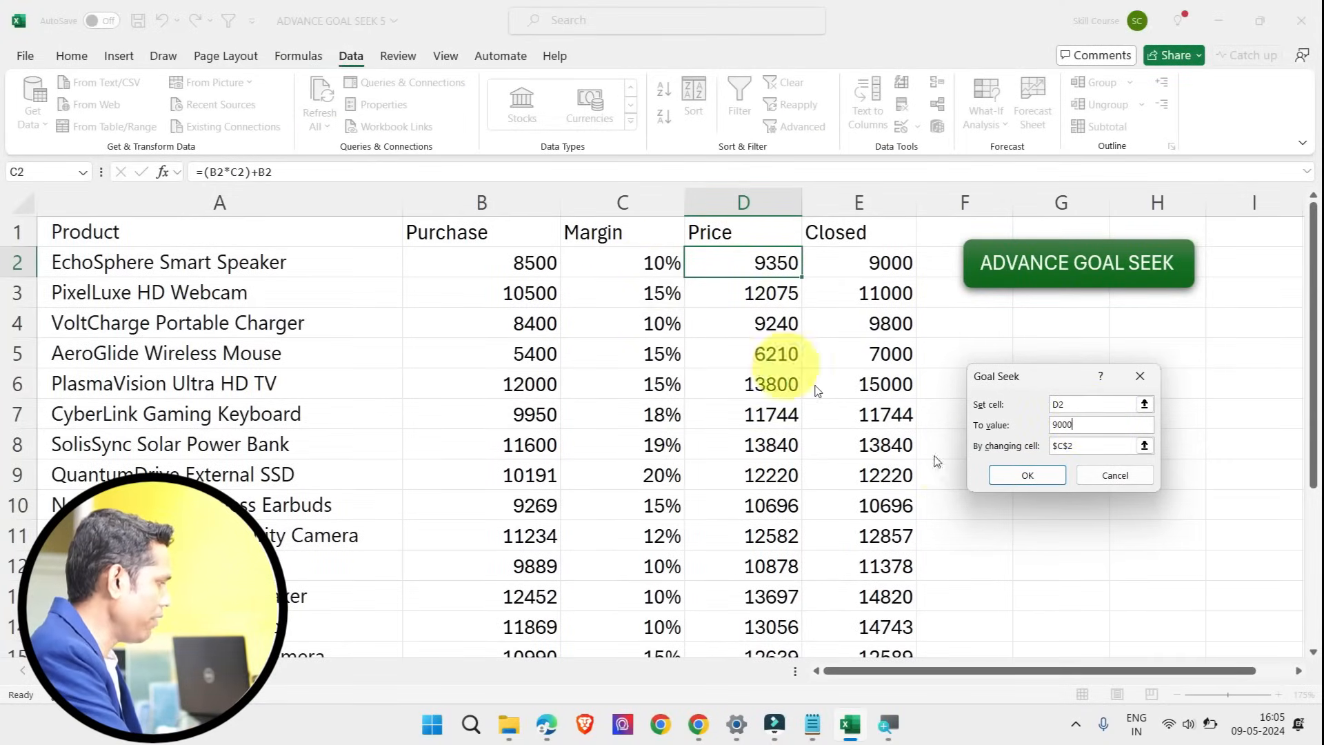
left_click(1040, 477)
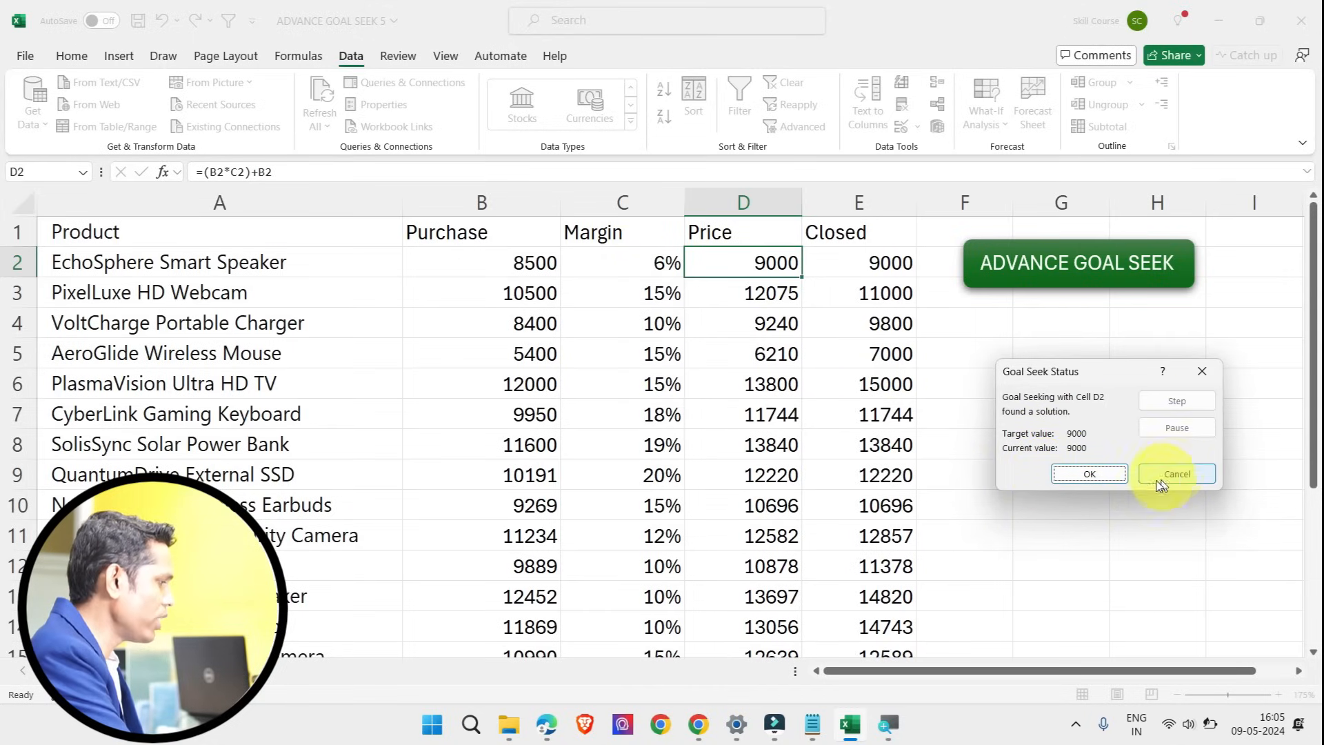
left_click(1108, 478)
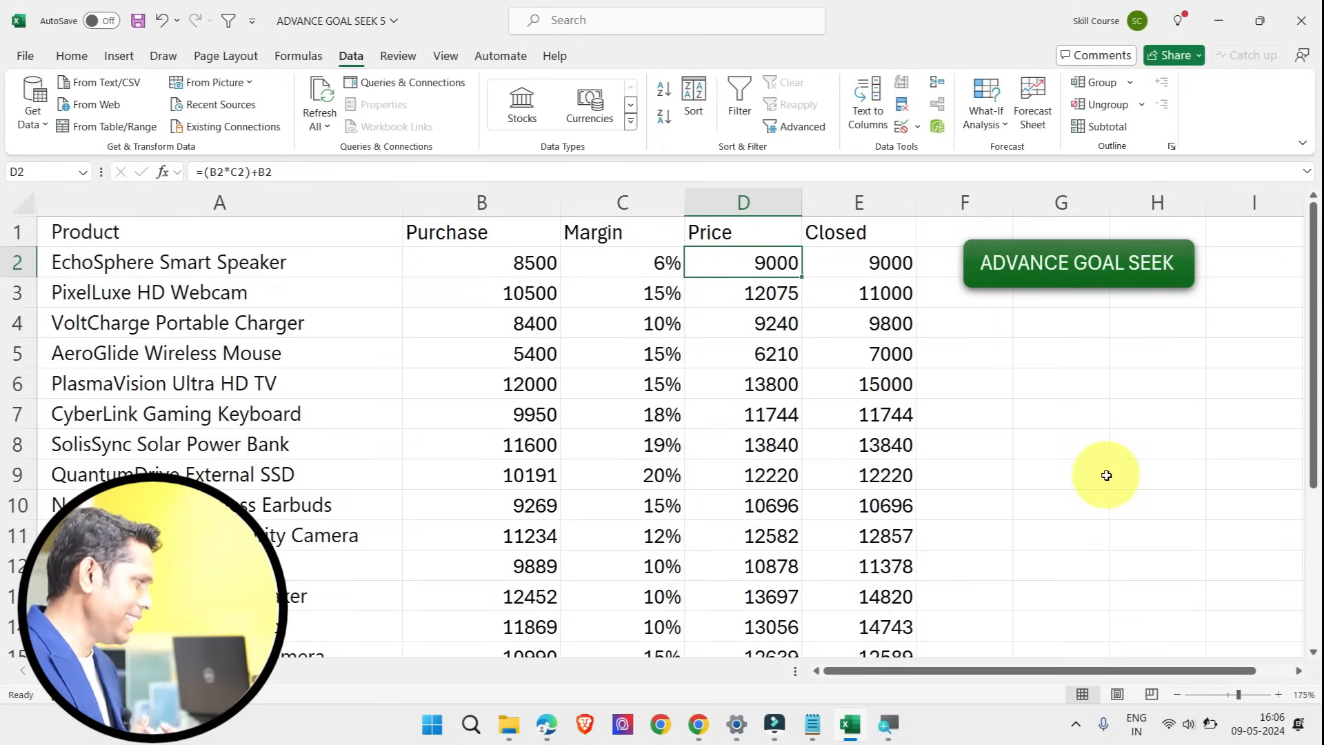
Step: Examine the EchoSphere Smart Speaker's exact Margin value and the B2*C2 and B2 parts of its Price formula
double_click(772, 265)
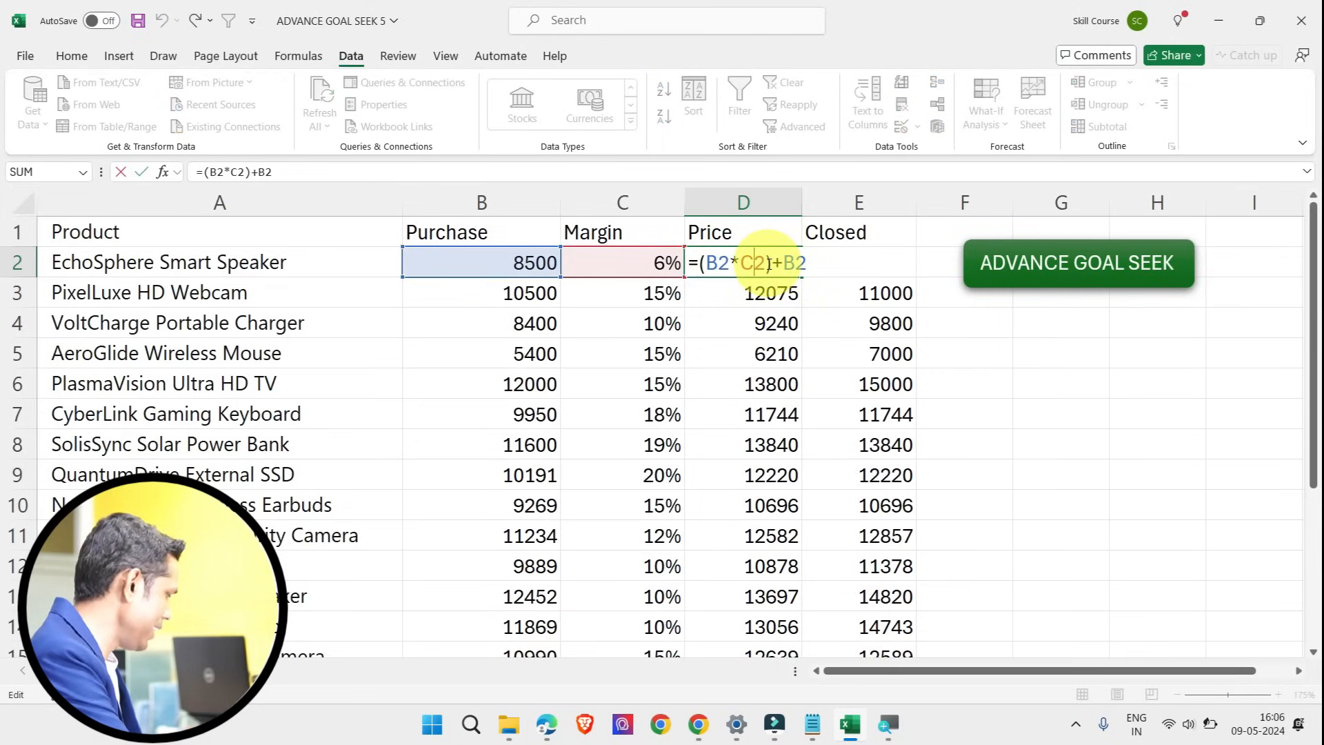
key("Escape")
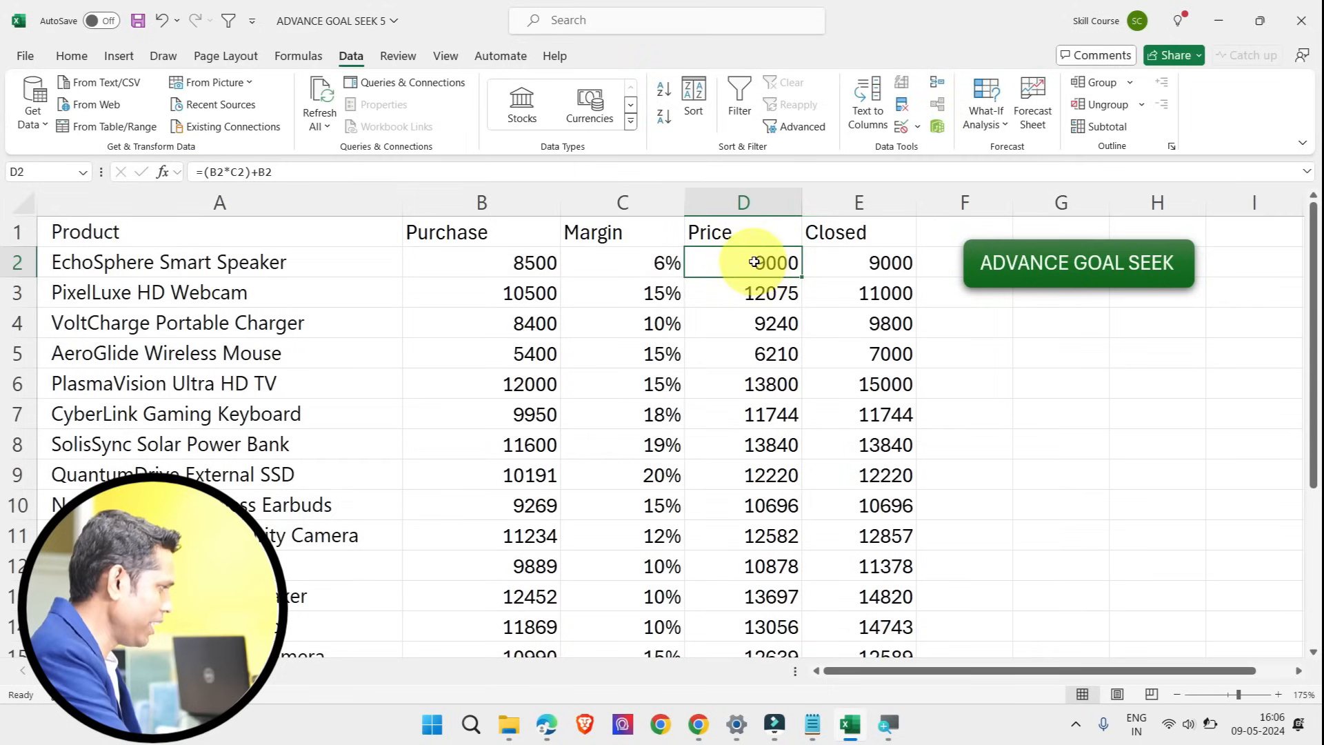
left_click(661, 269)
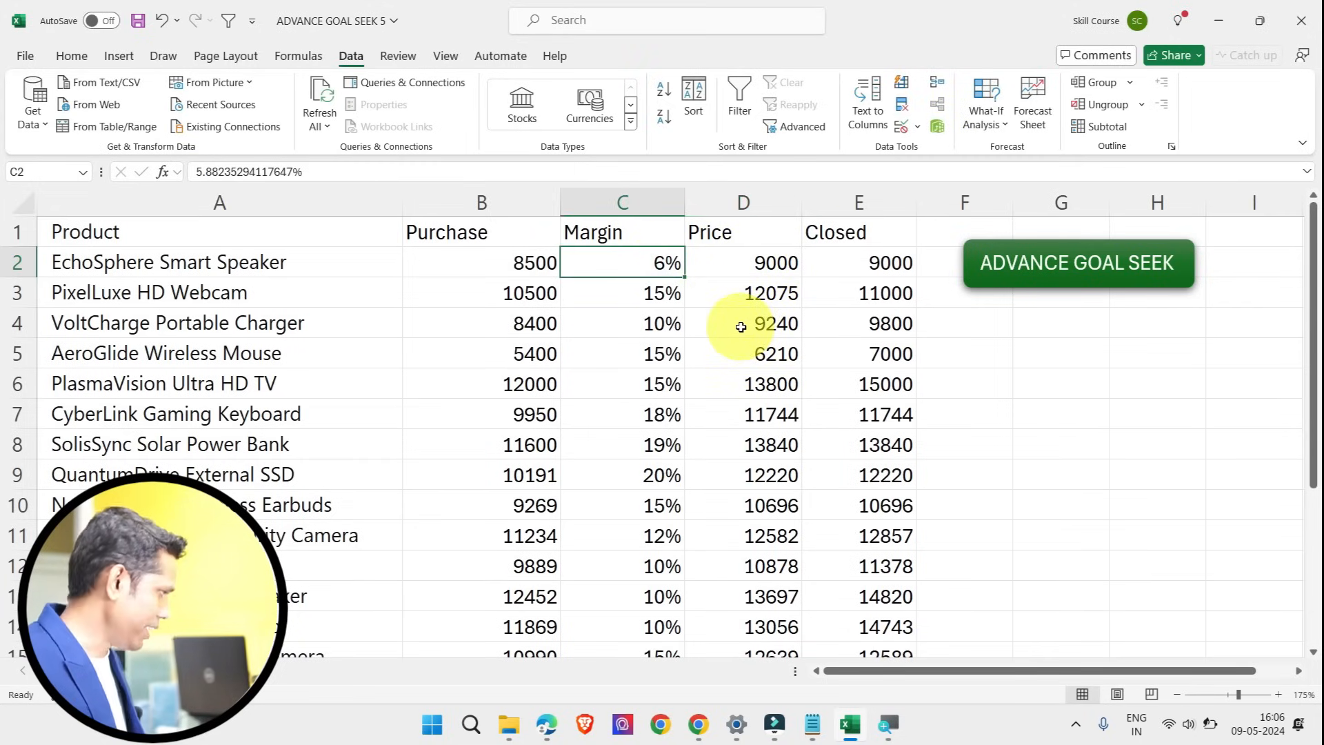
left_click(771, 264)
double_click(764, 261)
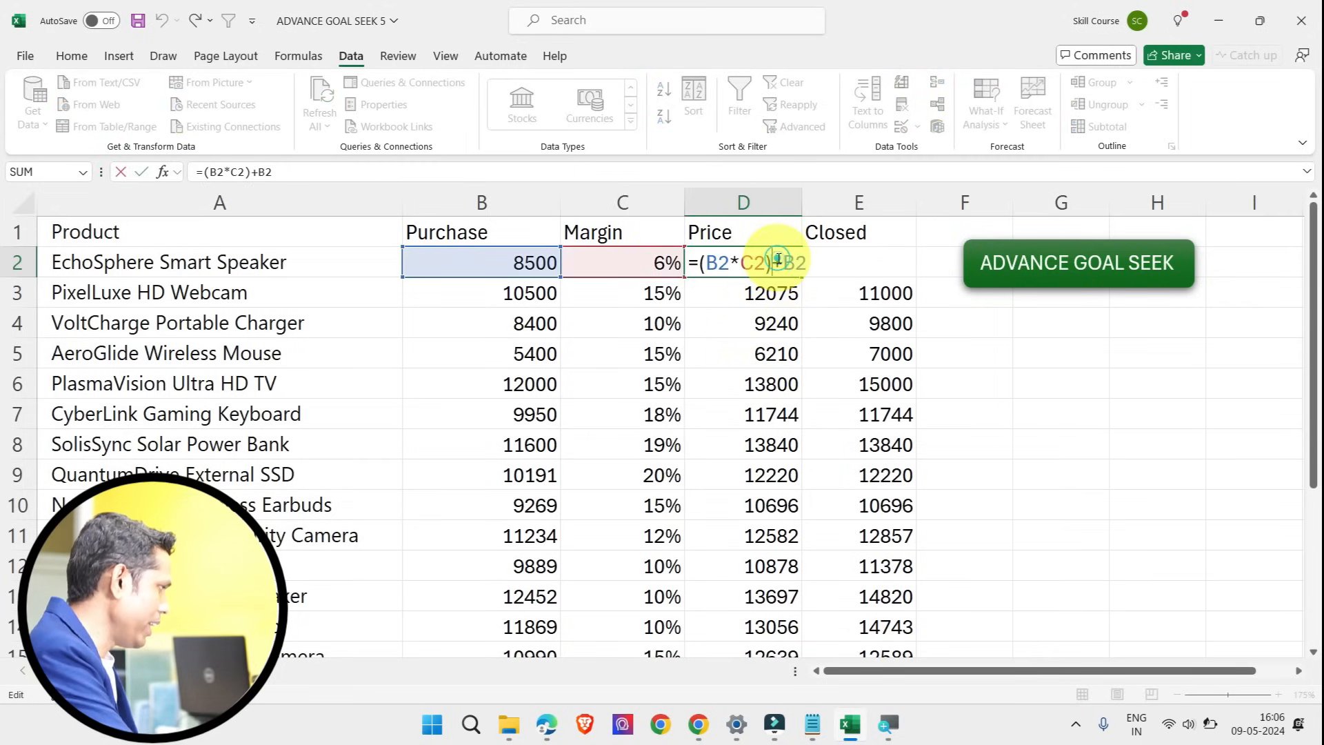
left_click_drag(709, 262, 765, 263)
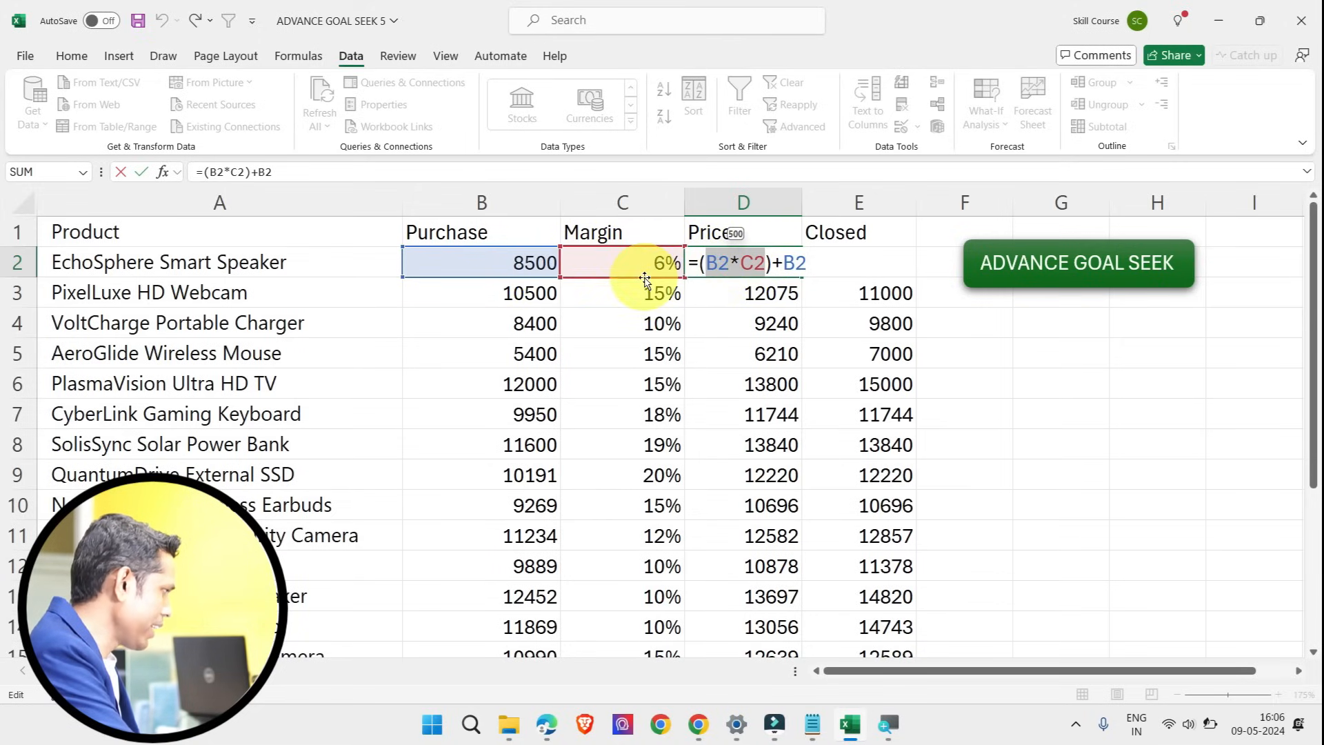
left_click_drag(785, 263, 818, 263)
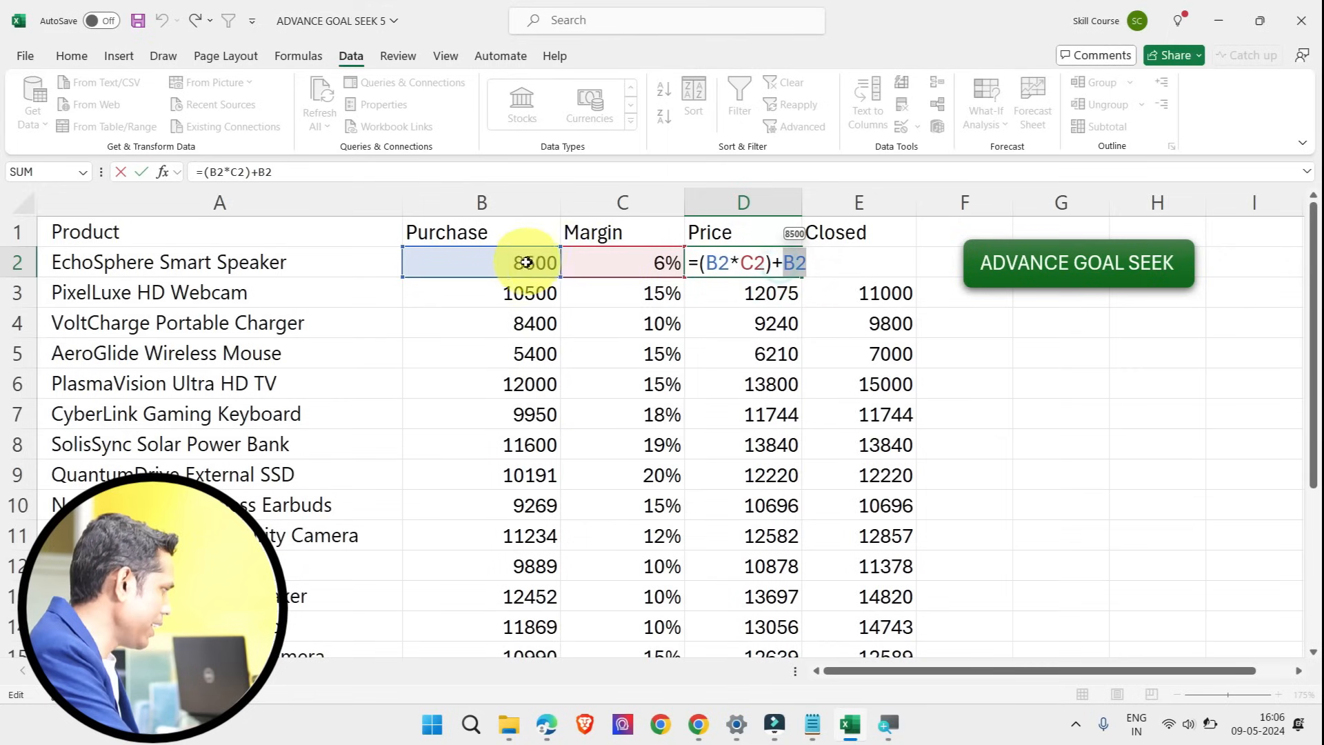
key("Escape")
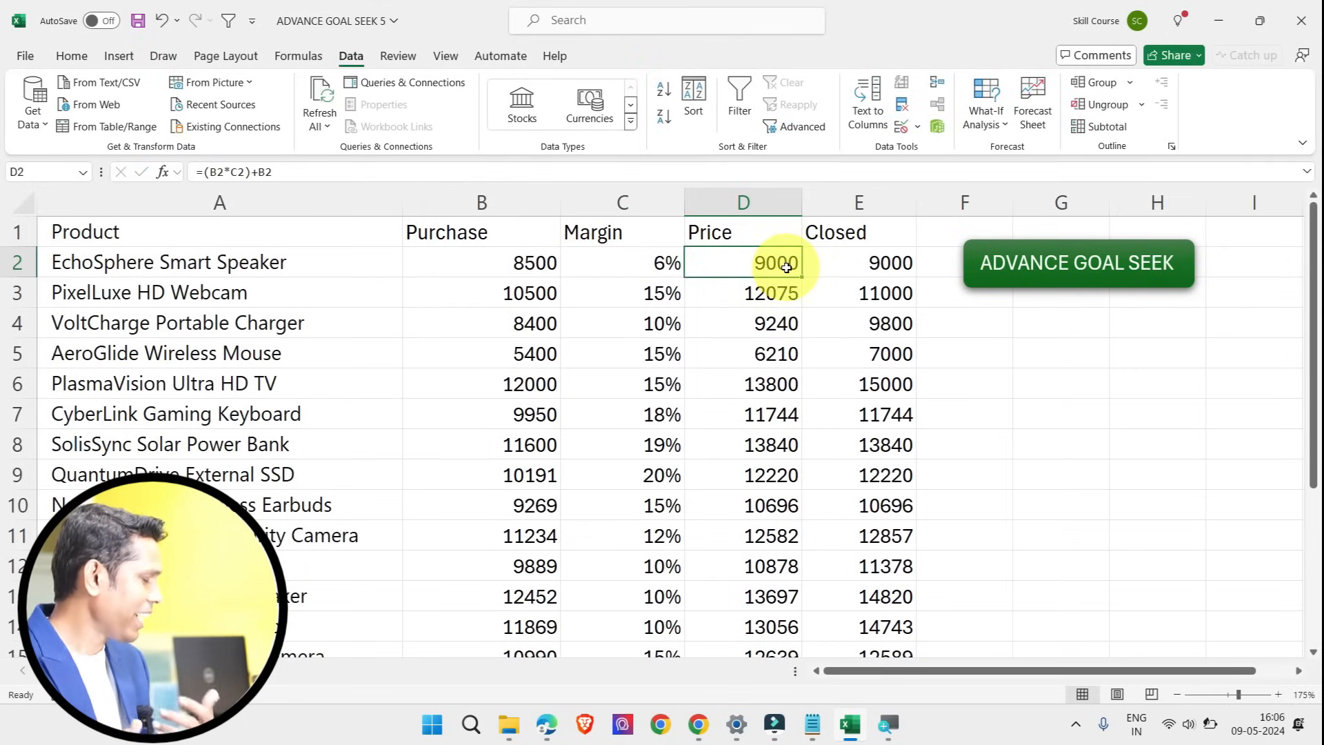
Step: Look over the Price formulas of PixelLuxe HD Webcam, VoltCharge Portable Charger and AeroGlide Wireless Mouse, returning to the EchoSphere Smart Speaker's Price
left_click(776, 294)
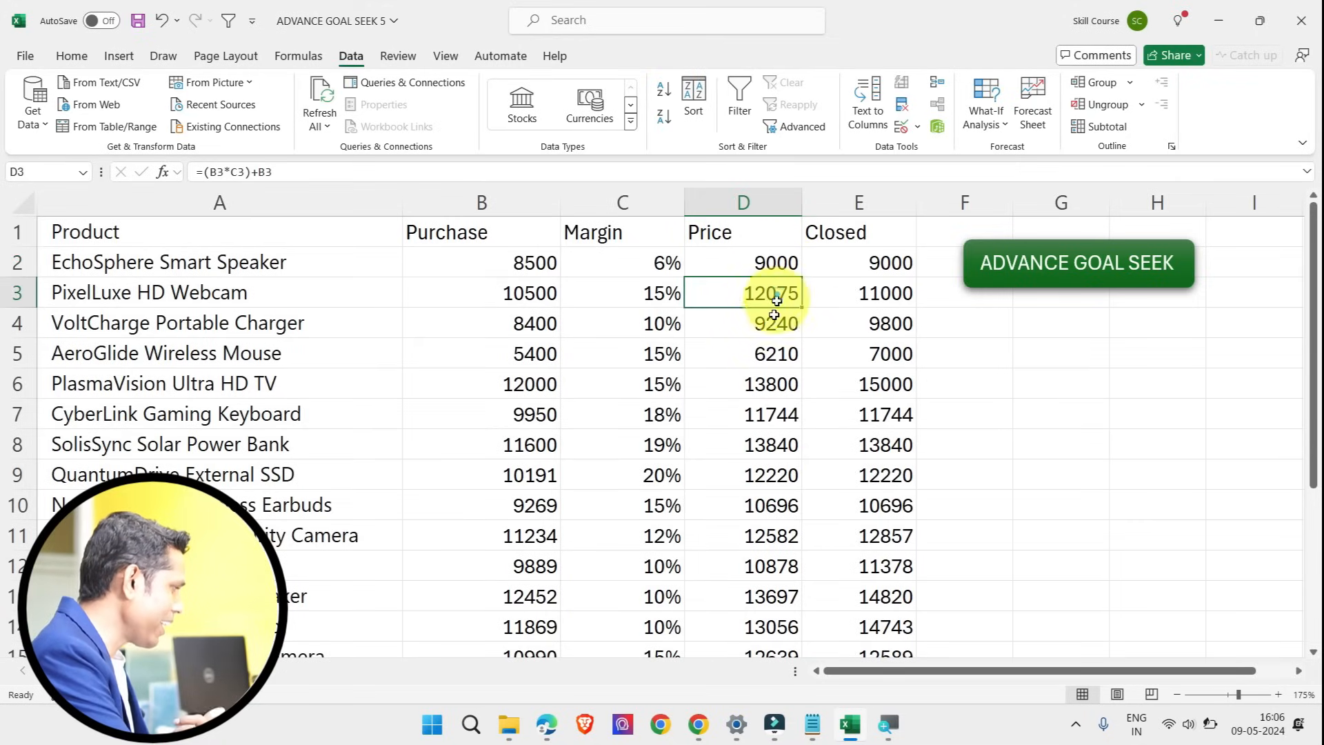
left_click(772, 325)
left_click(776, 350)
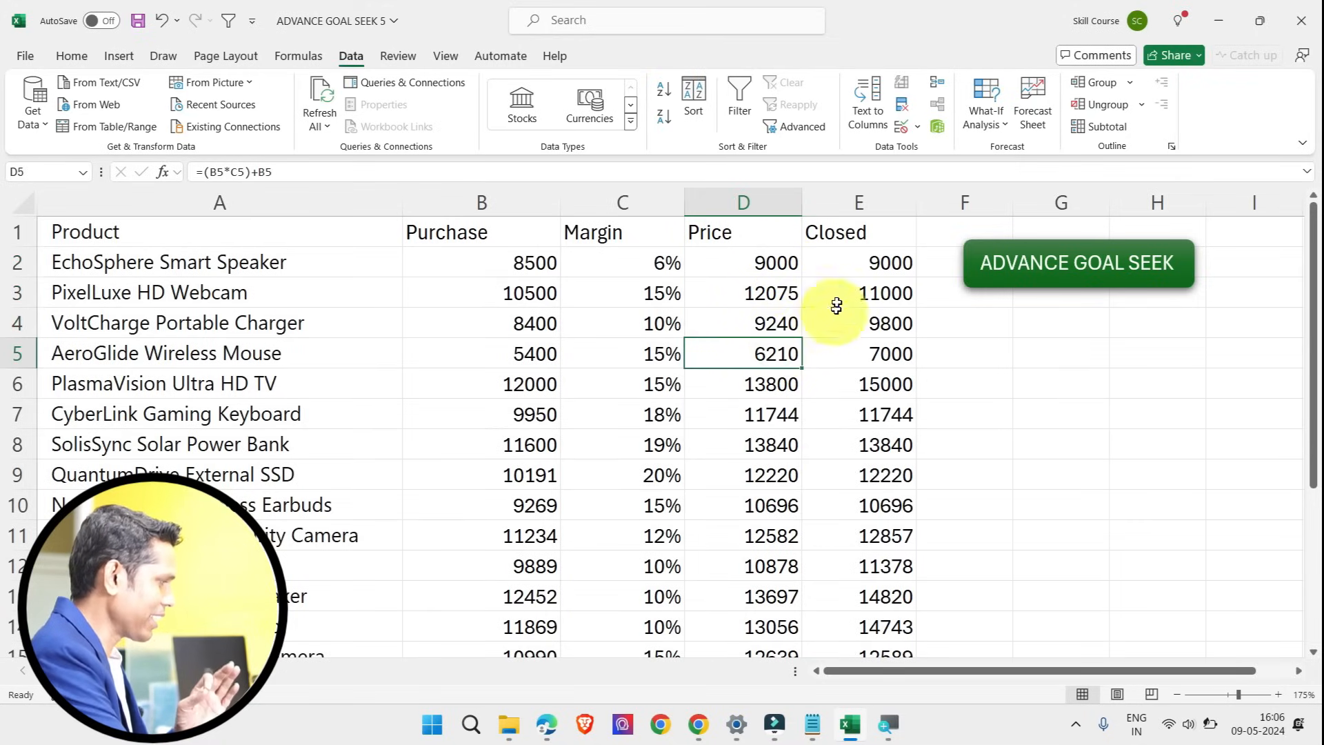
left_click(757, 265)
Step: Try a 0% Margin for the EchoSphere Smart Speaker, and set it to 10%
left_click(669, 264)
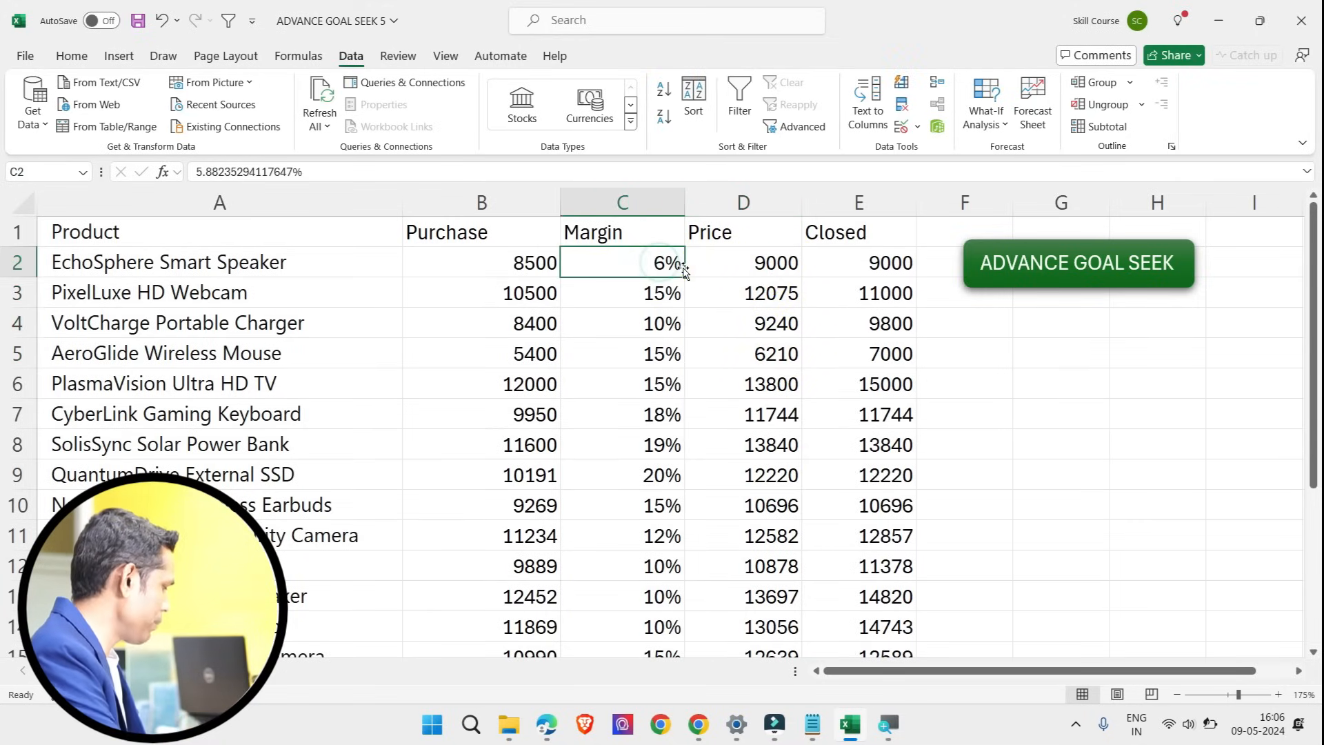
type("0")
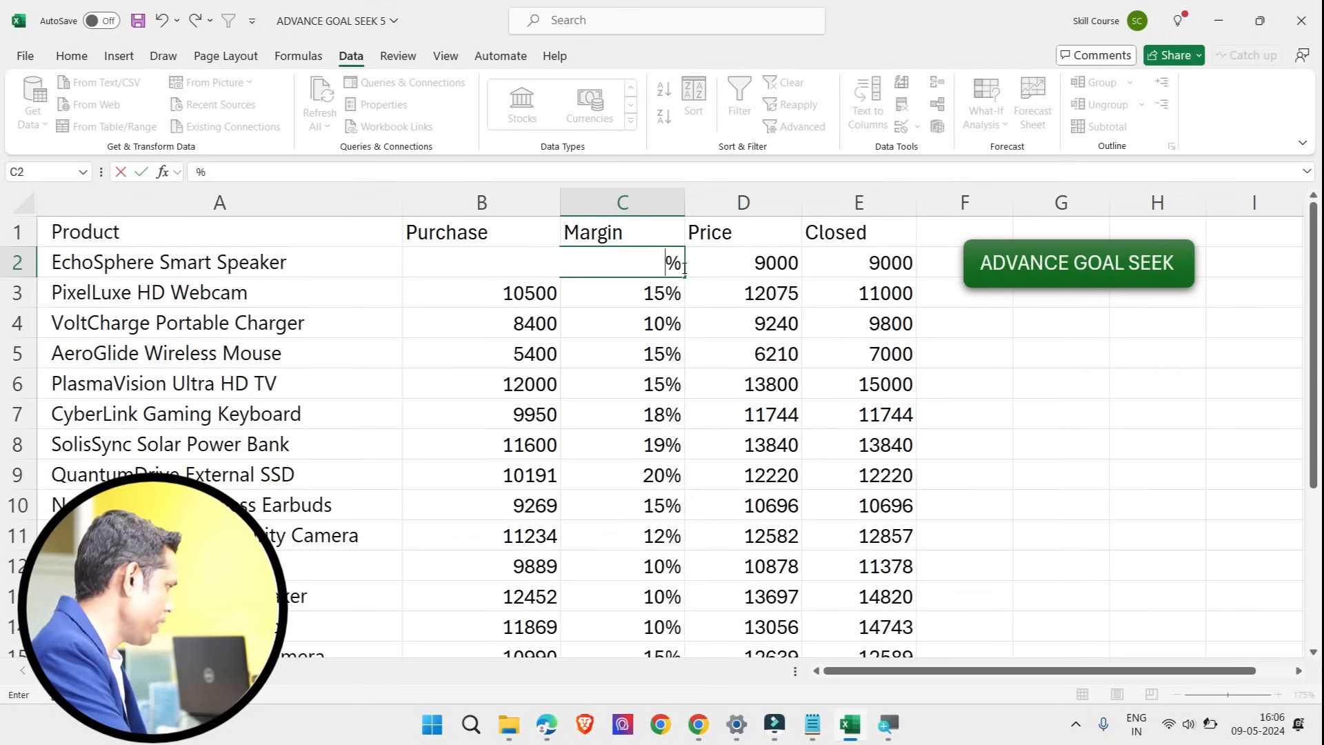
left_click(684, 268)
key("Return")
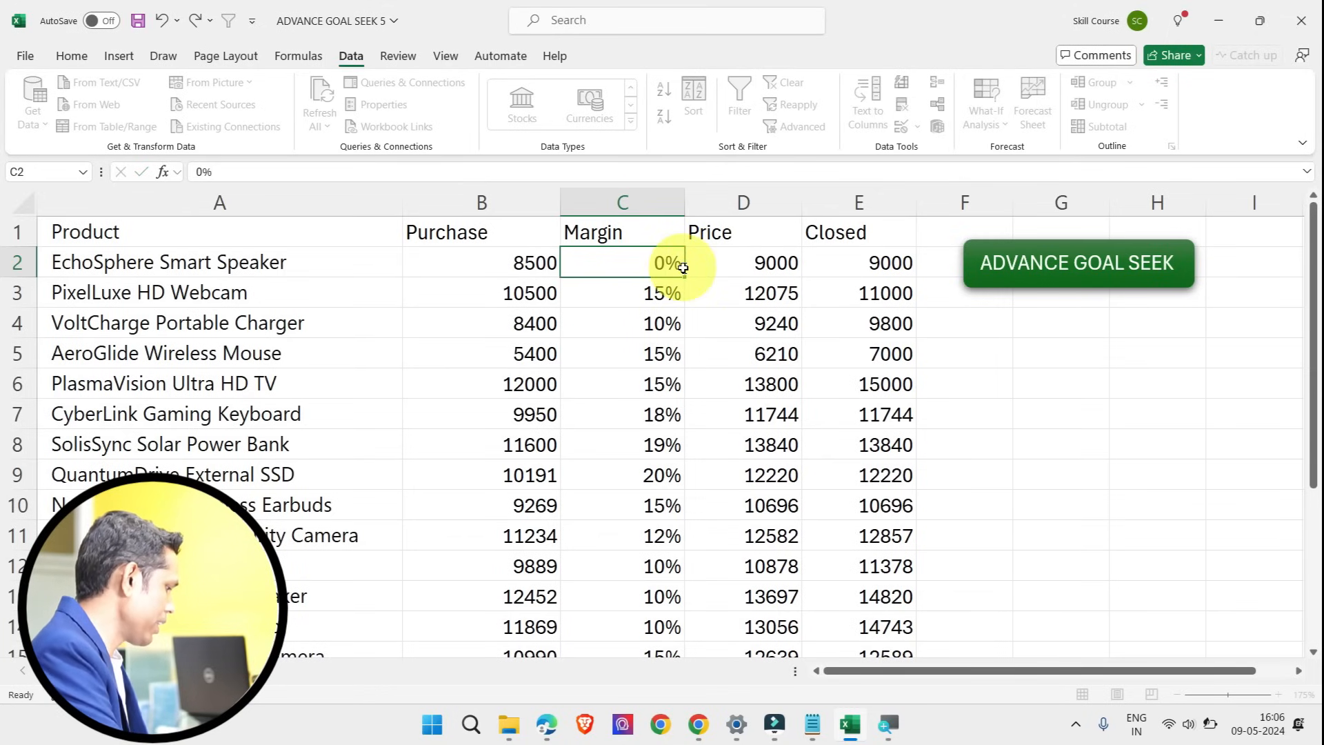
left_click(683, 267)
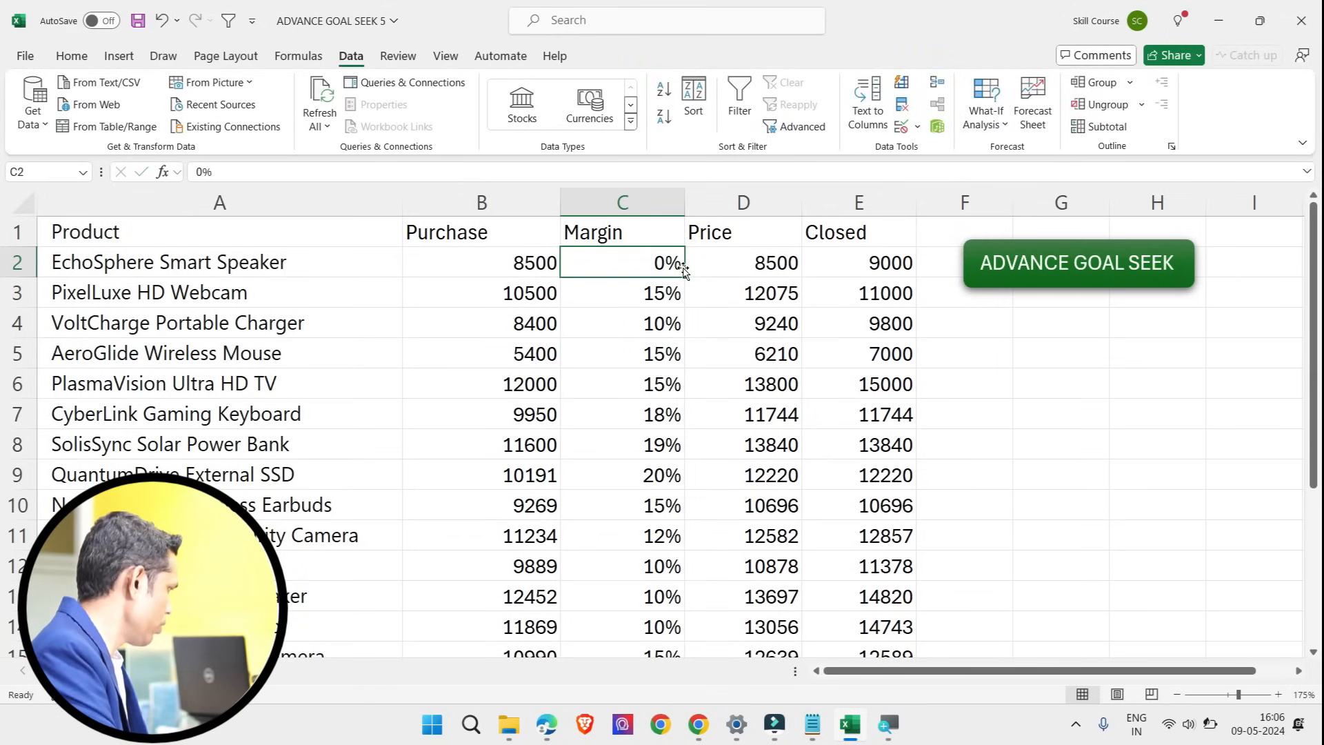
type("10")
left_click(763, 267)
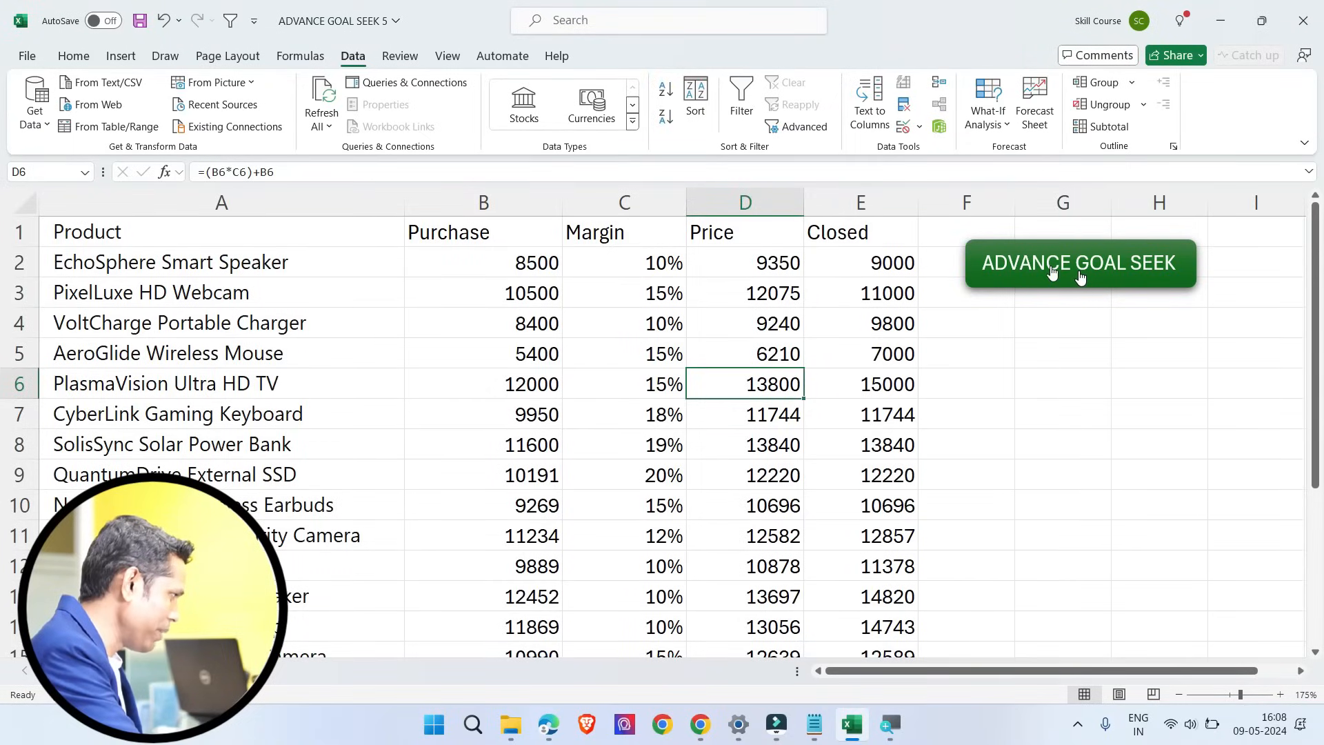
left_click(771, 255)
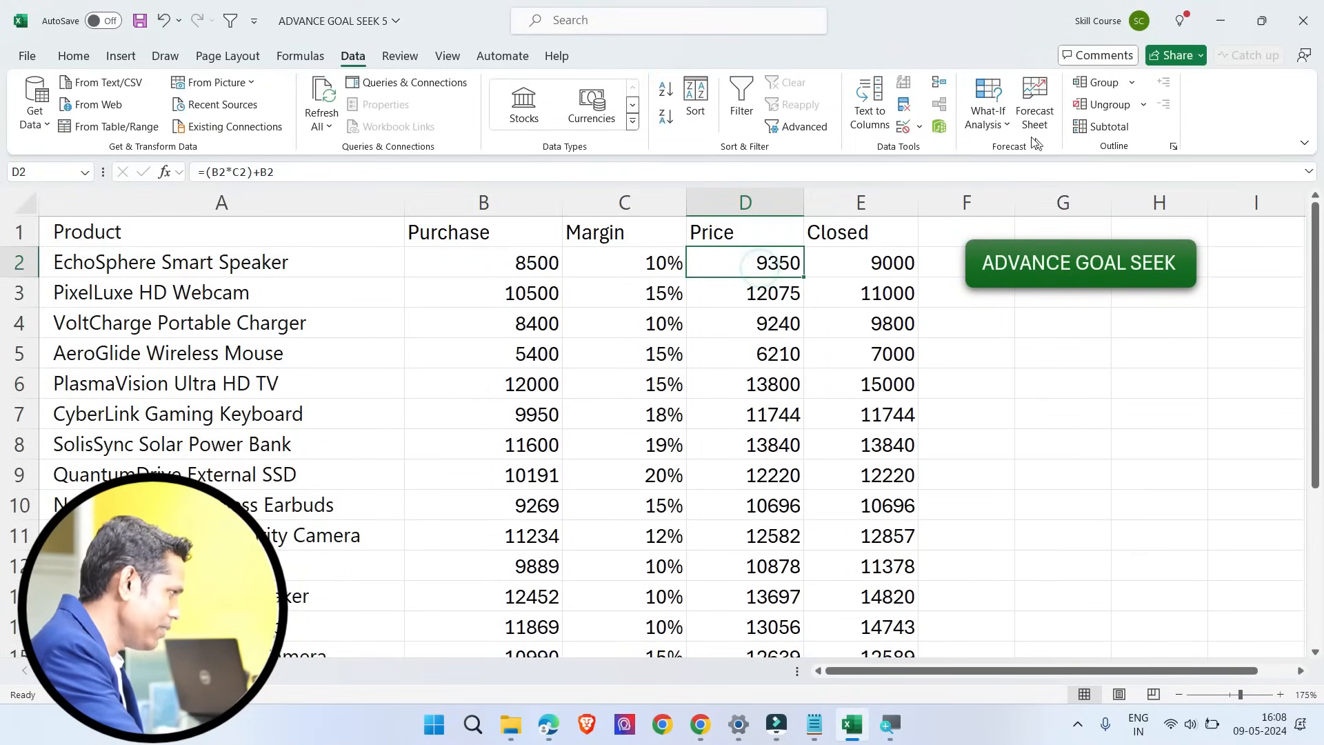
left_click(995, 124)
left_click(1000, 178)
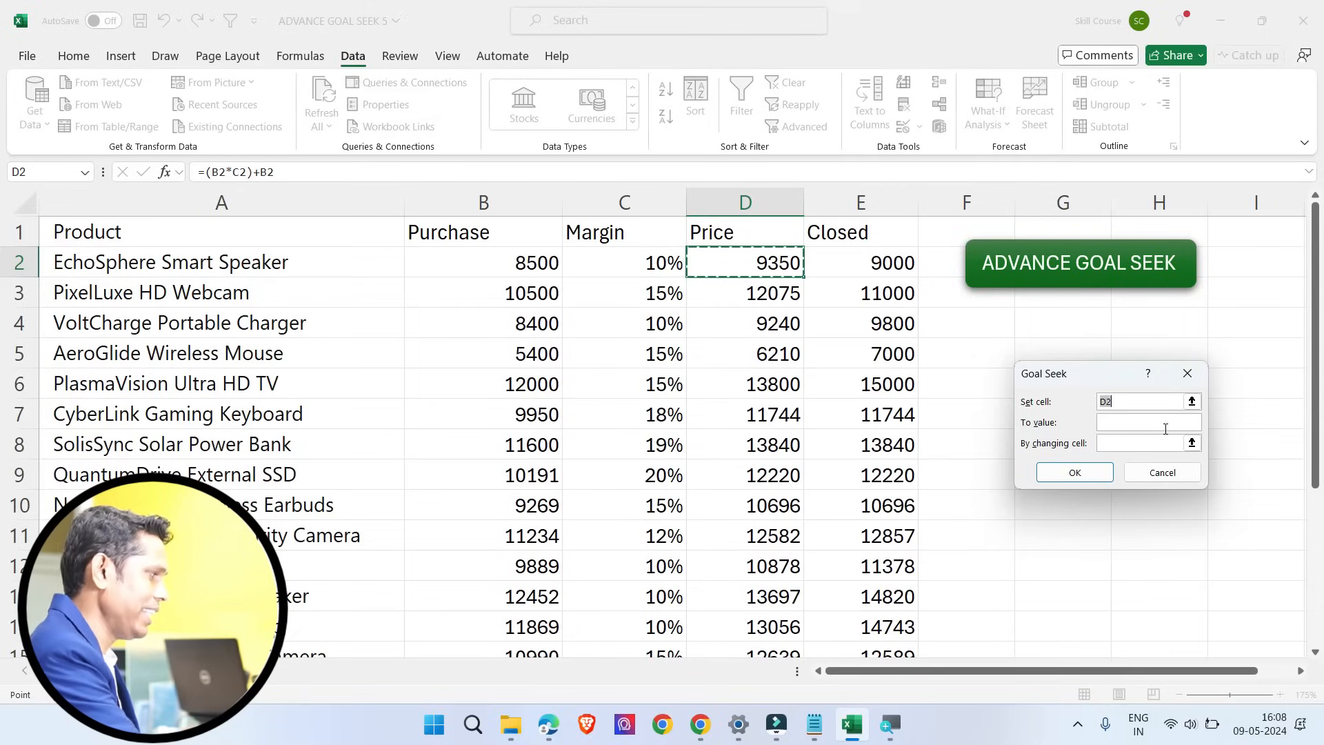
left_click(1165, 475)
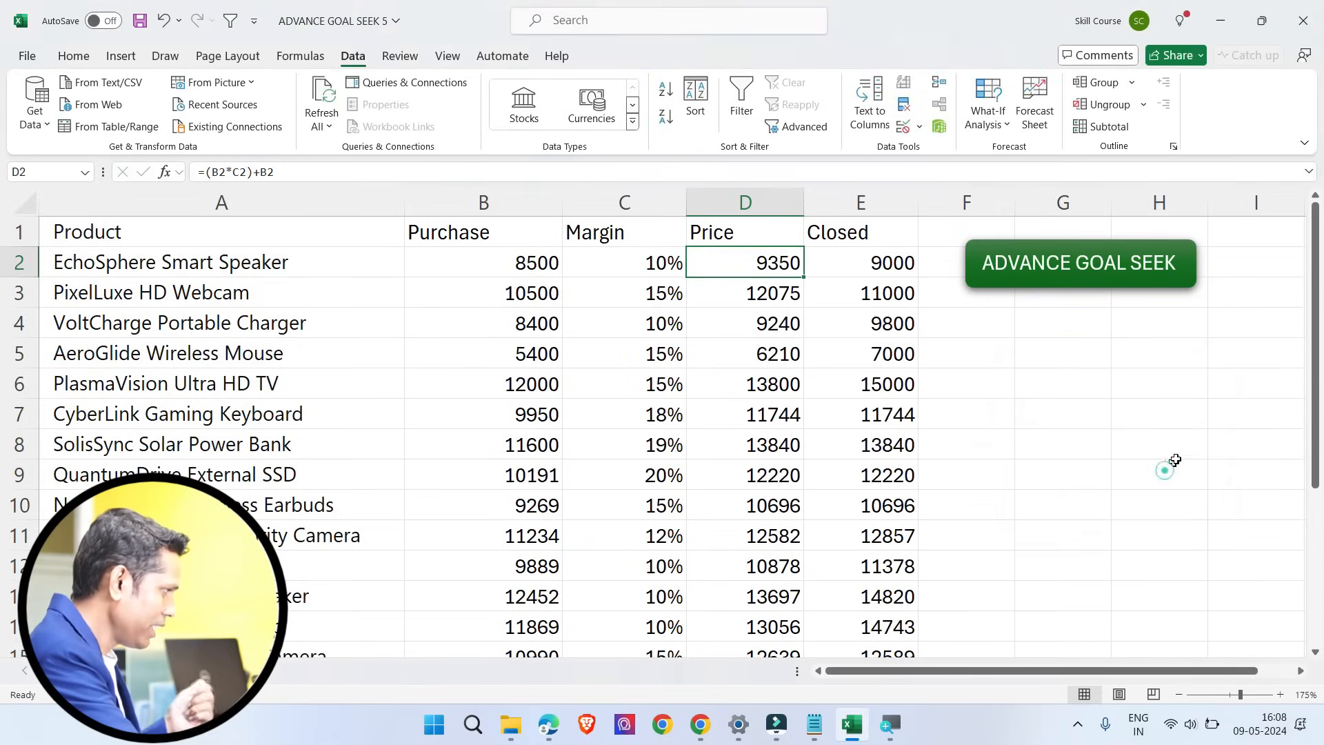
Step: Run ADVANCE GOAL SEEK with D2 as the Set Value, E2 as the To Value and C2 as the By Changing Cell
left_click(1060, 277)
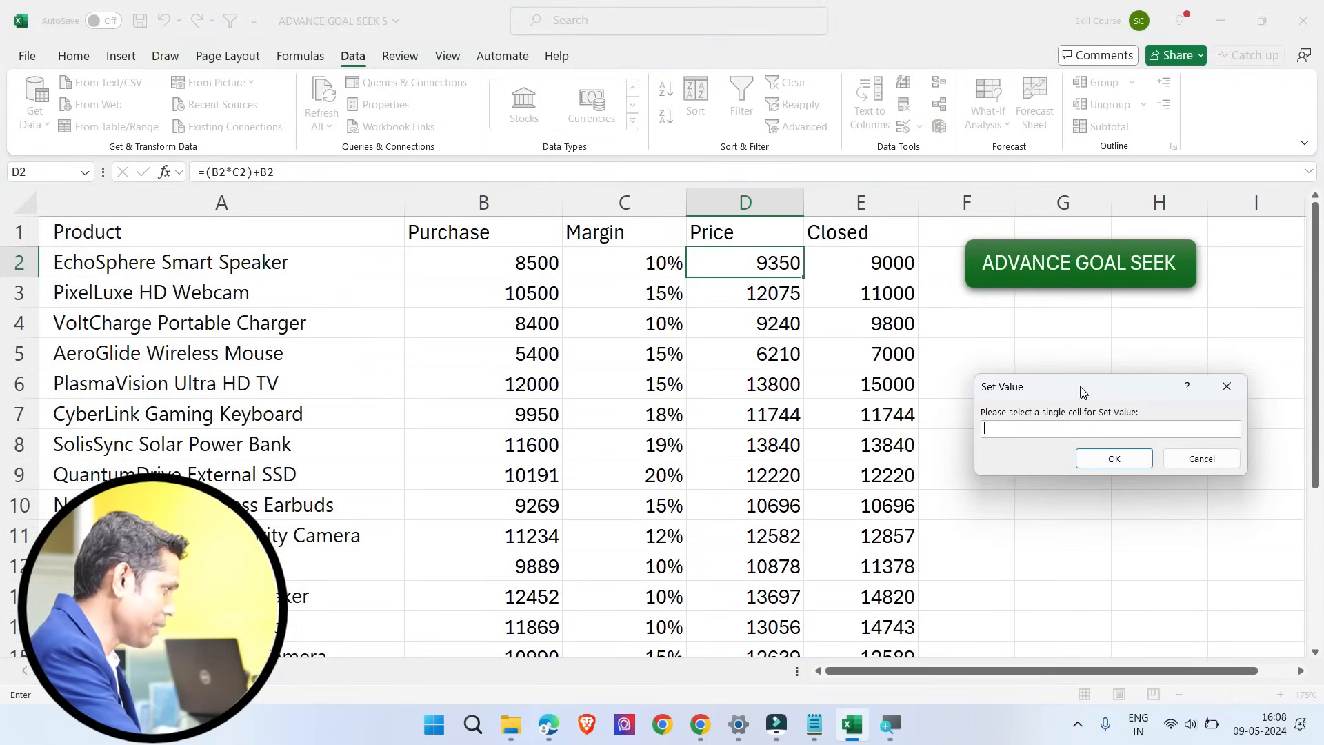
left_click_drag(1080, 386, 1060, 360)
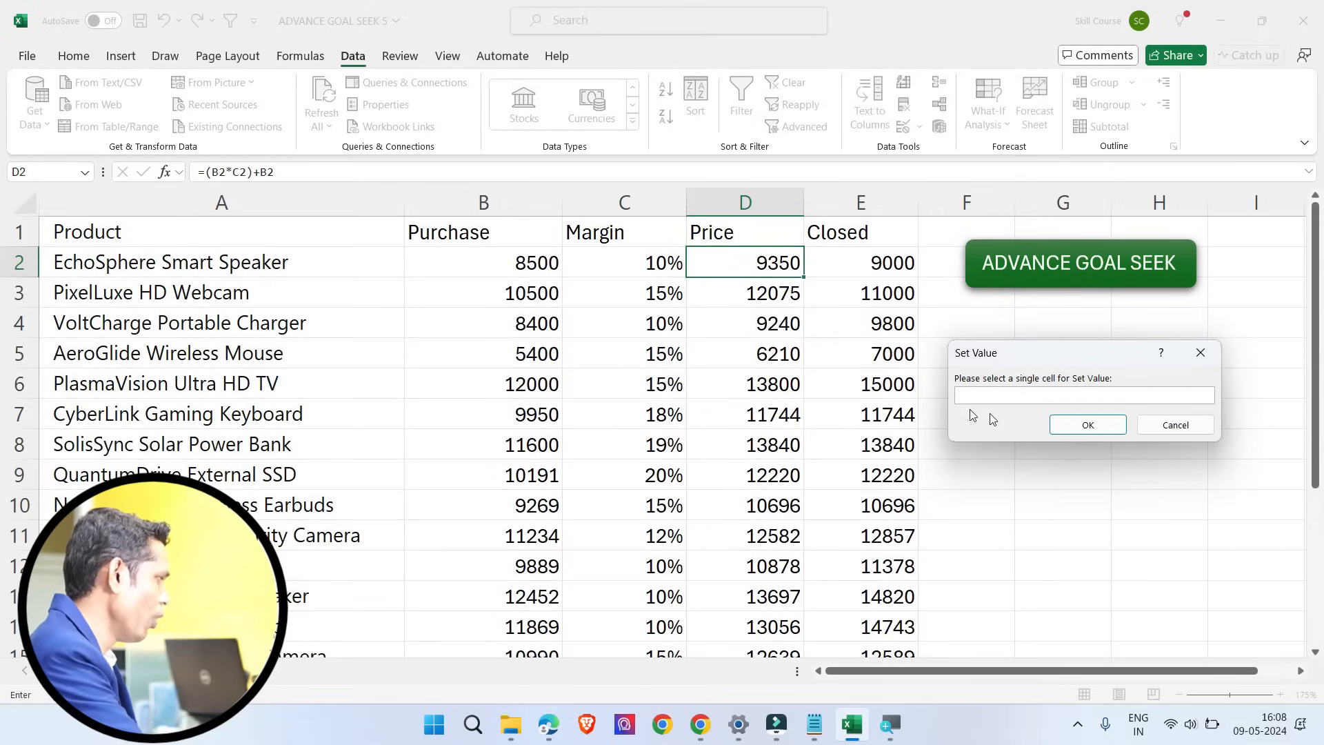
left_click(764, 267)
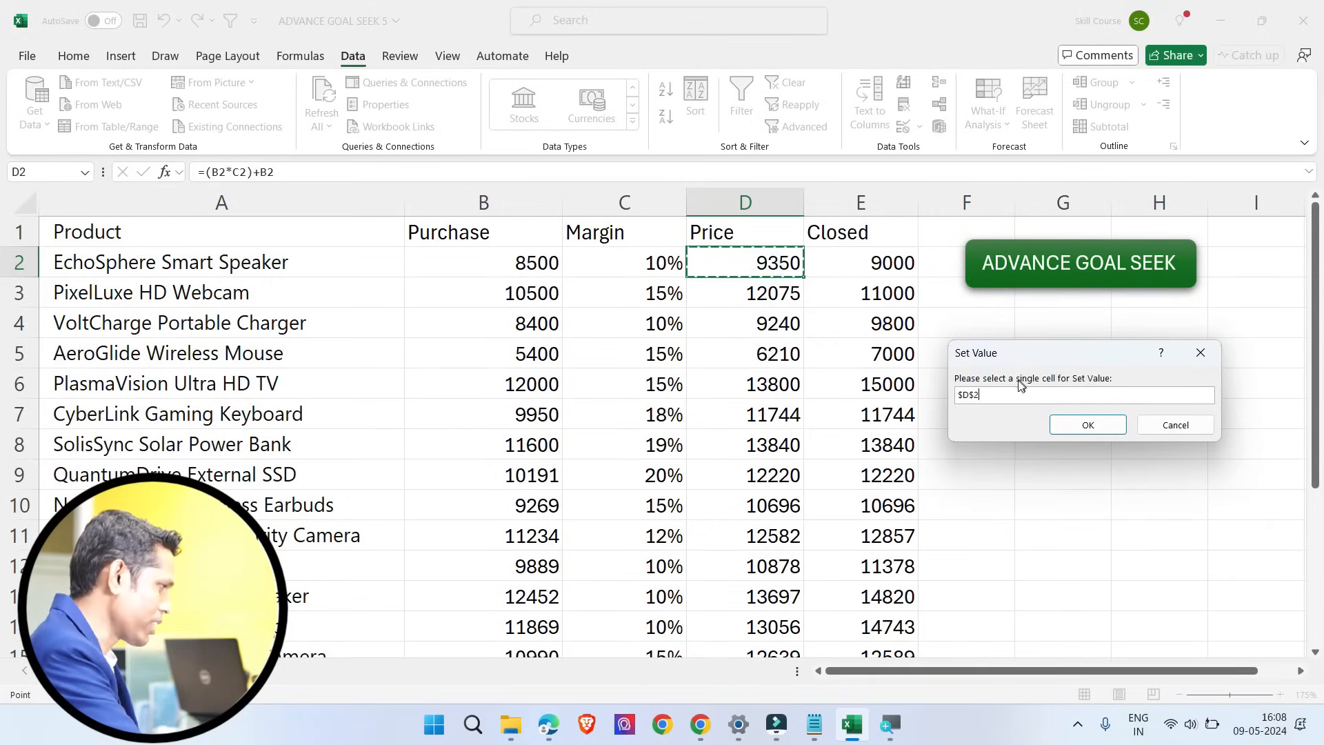
left_click(1070, 423)
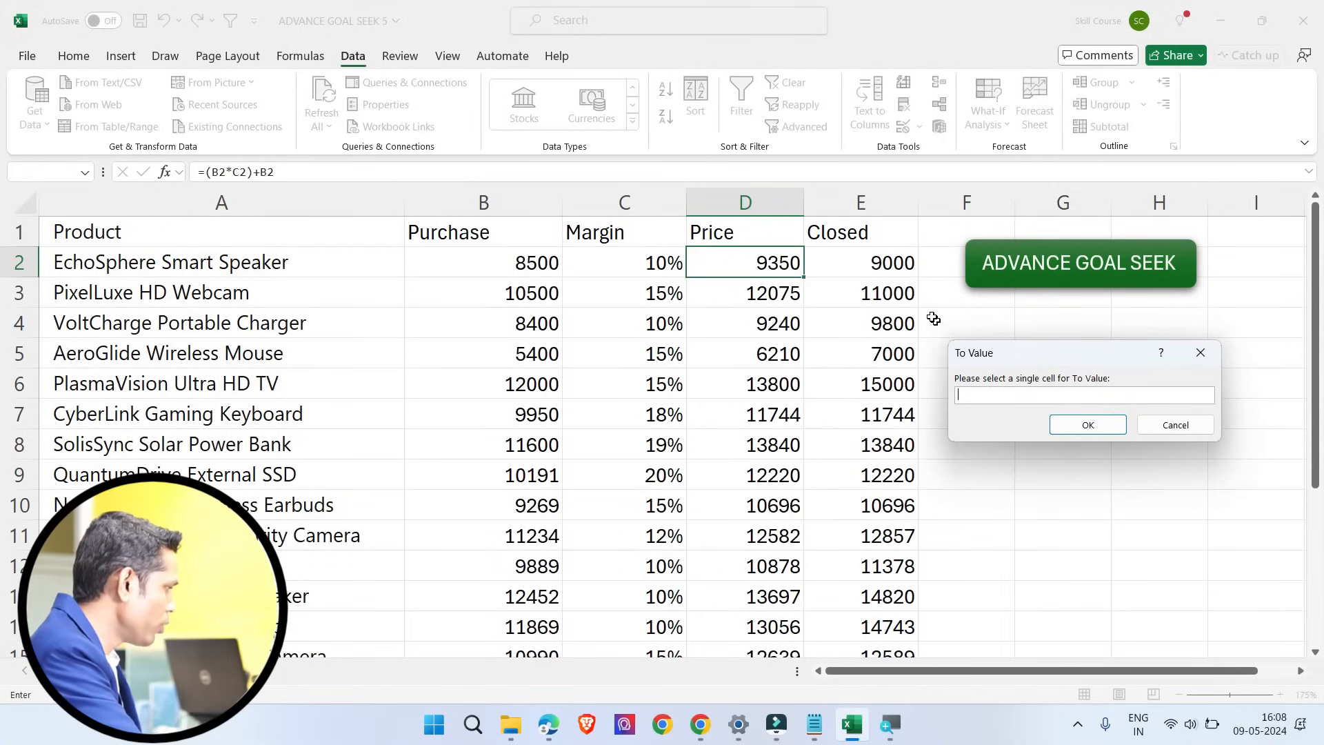
left_click(872, 263)
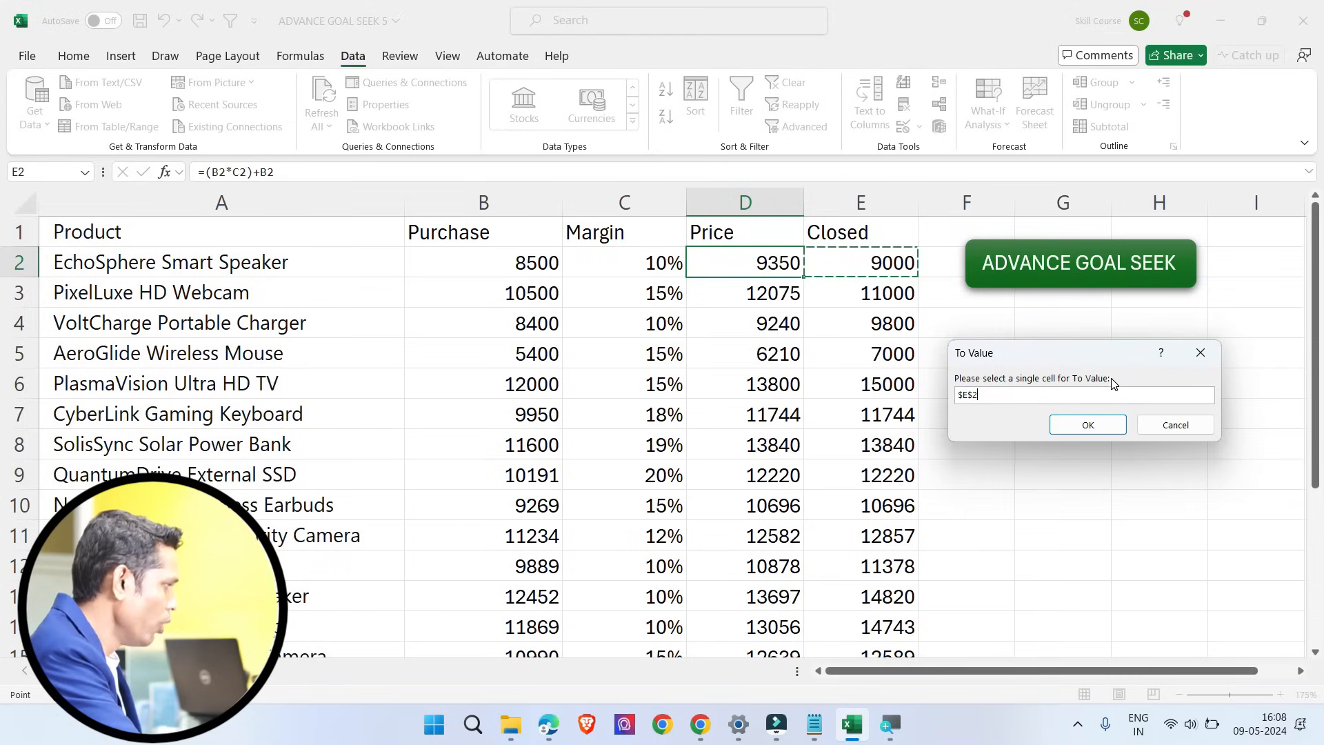
left_click(1067, 423)
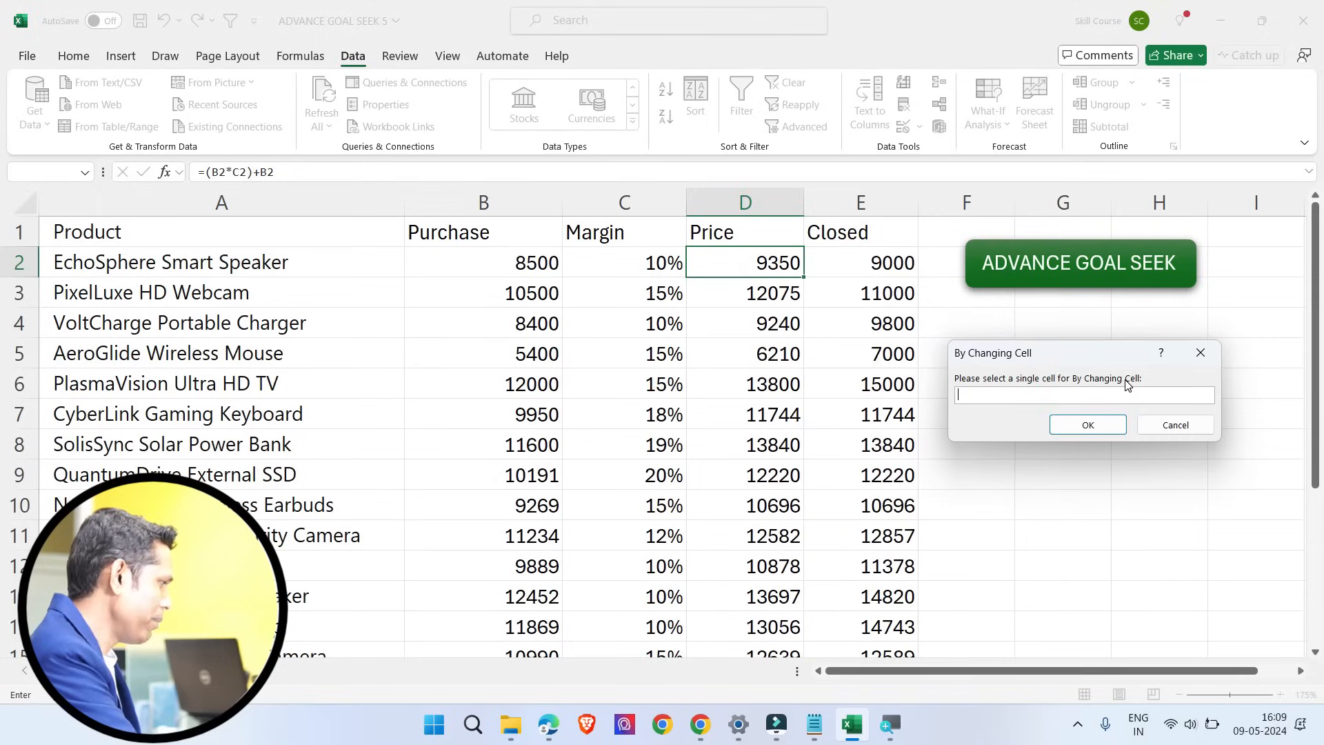
left_click(628, 262)
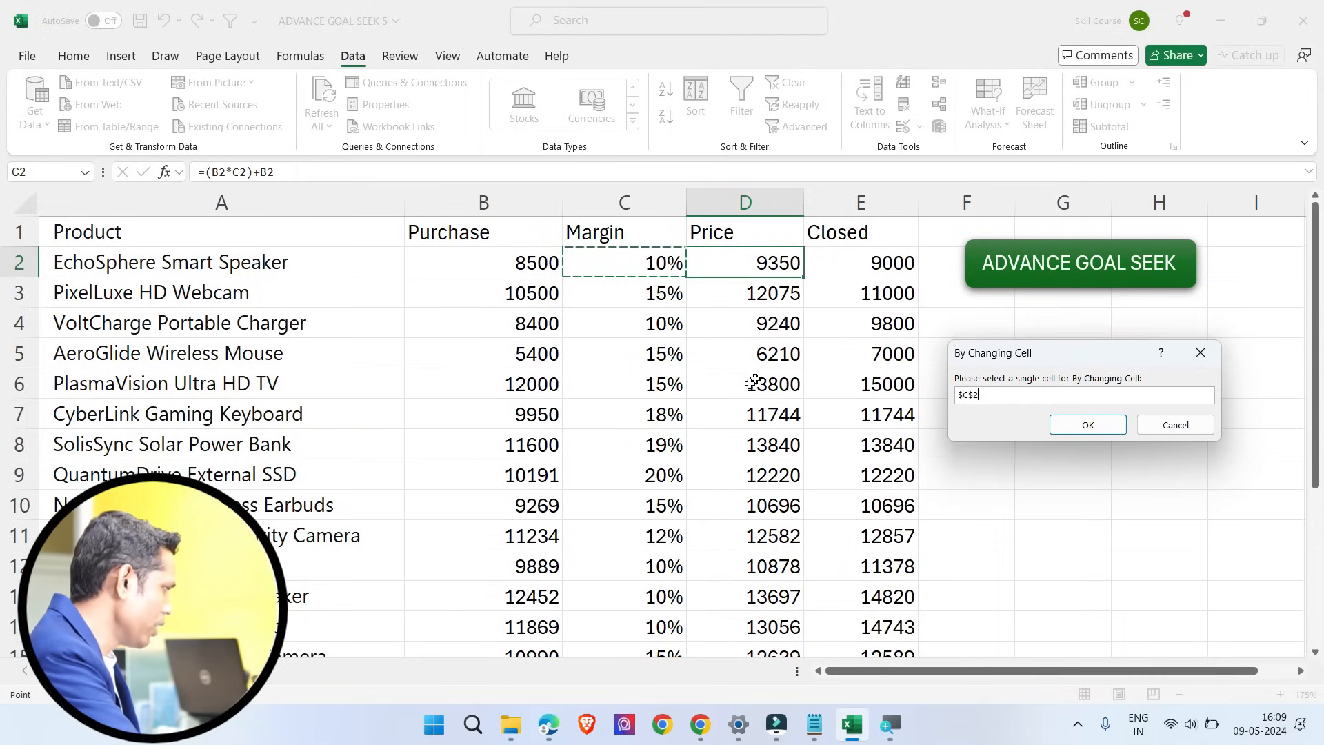
left_click(1088, 425)
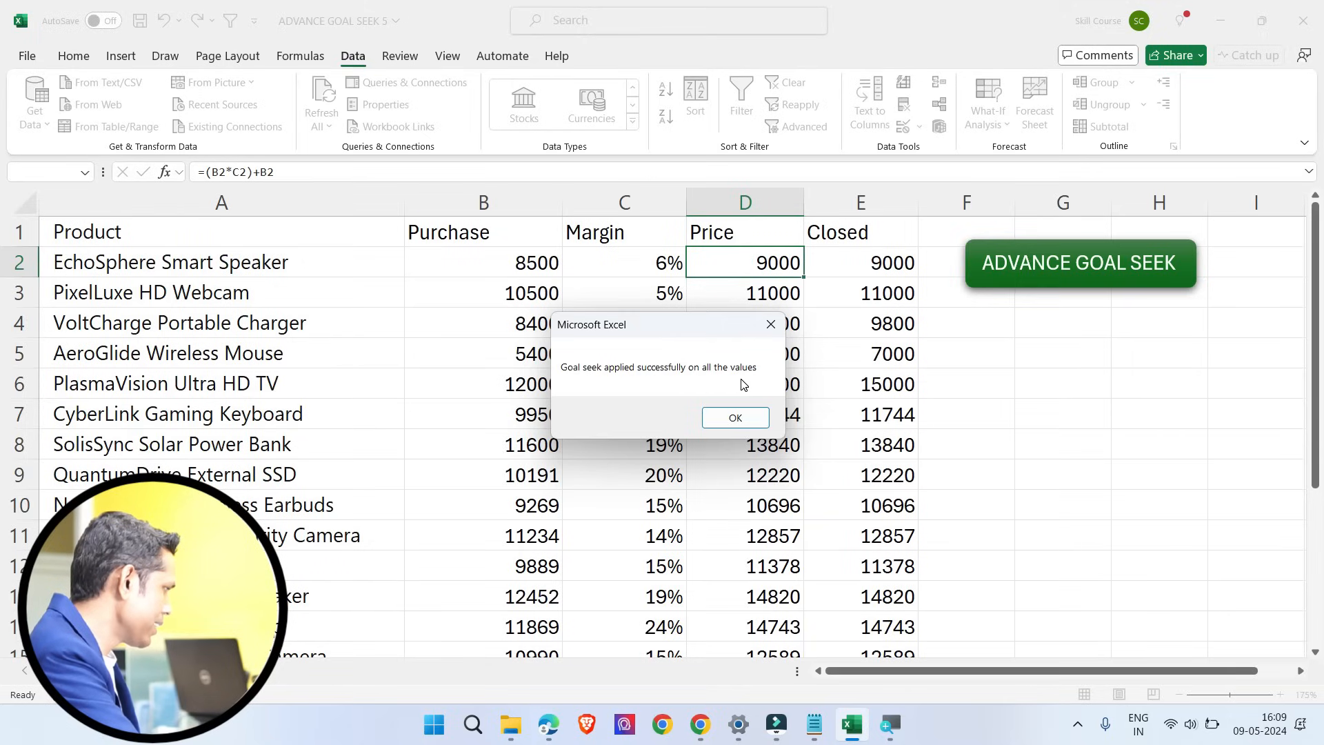
left_click(735, 418)
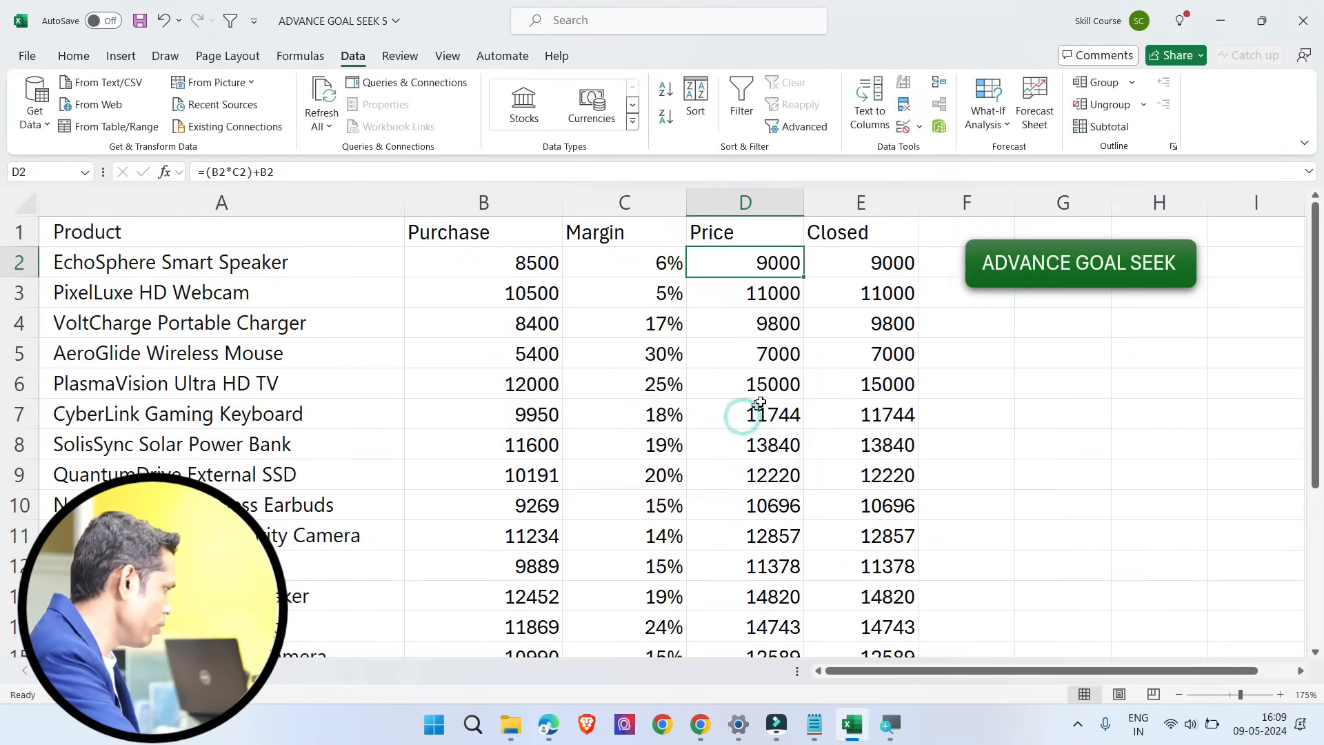
Step: Look over the Price formulas of PlasmaVision Ultra HD TV and AeroGlide Wireless Mouse and the solved Margin values down column C
left_click(765, 385)
left_click(776, 356)
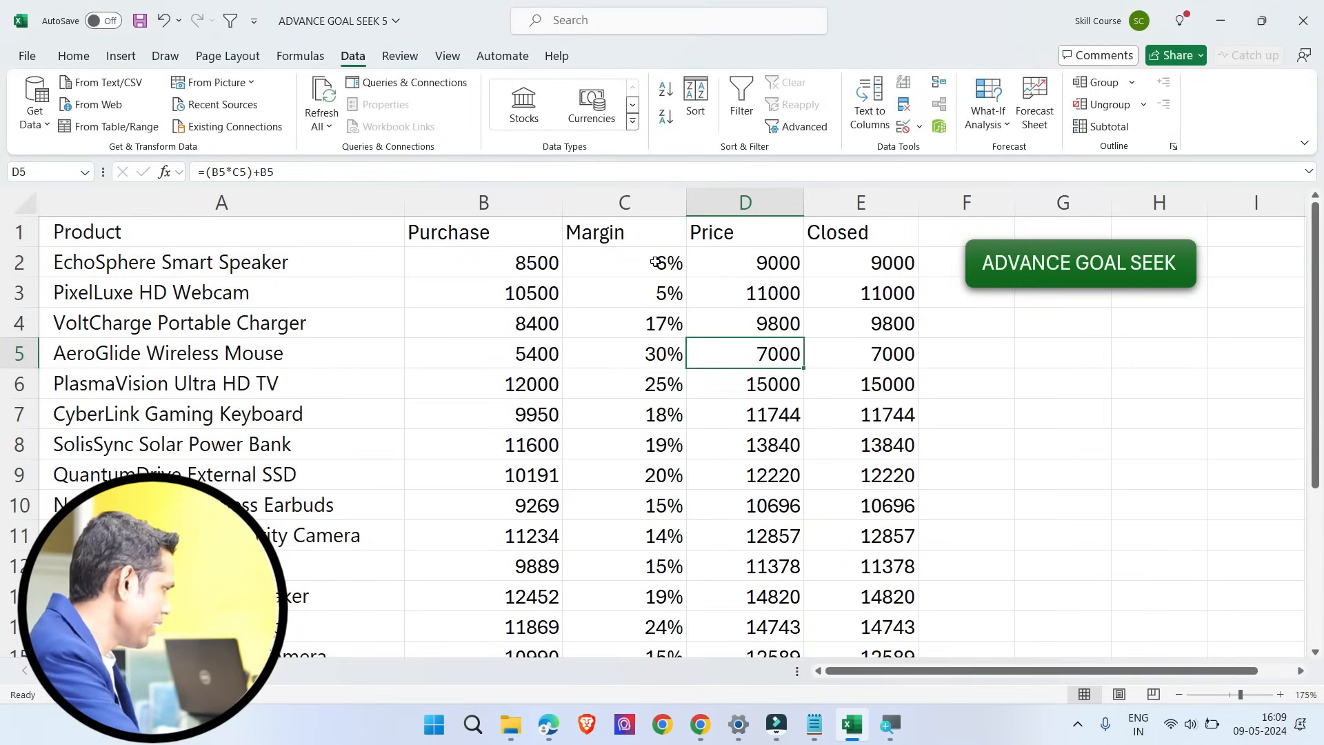
left_click_drag(663, 262, 665, 597)
scroll(664, 619, "down", 2)
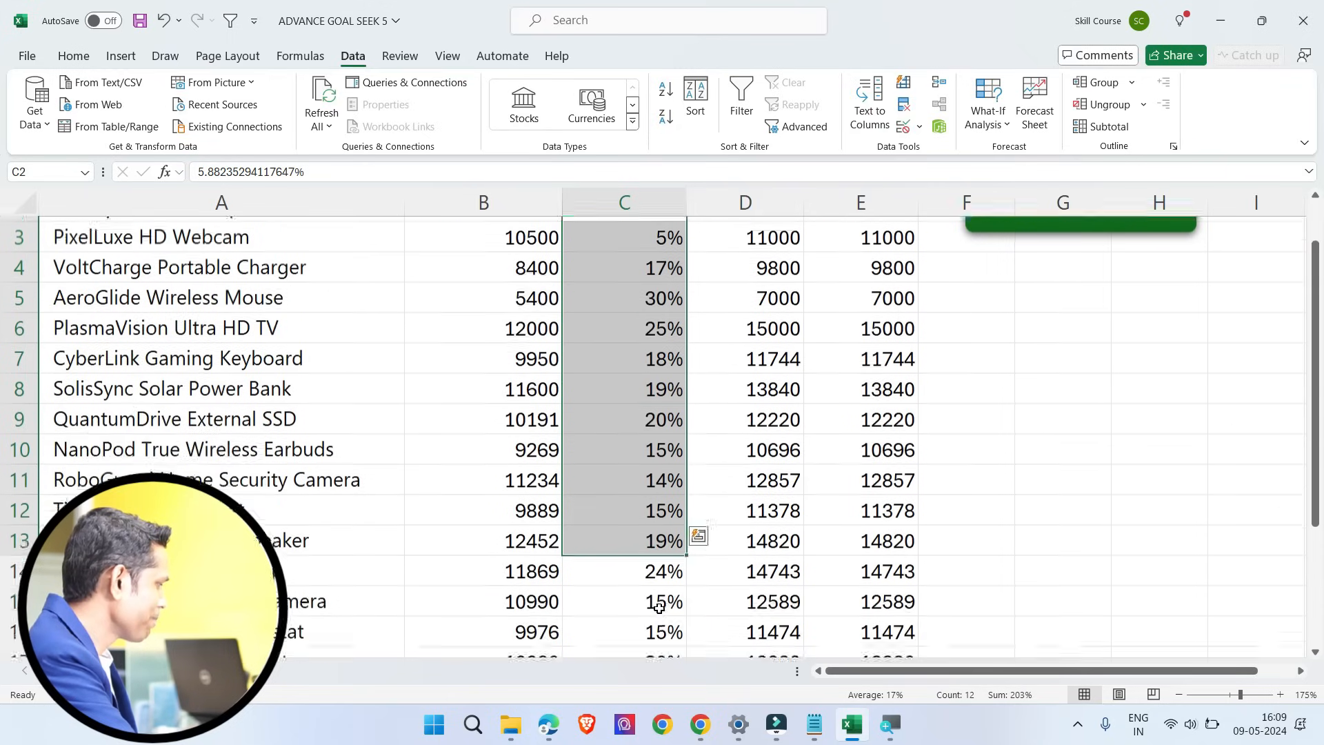
scroll(664, 619, "up", 2)
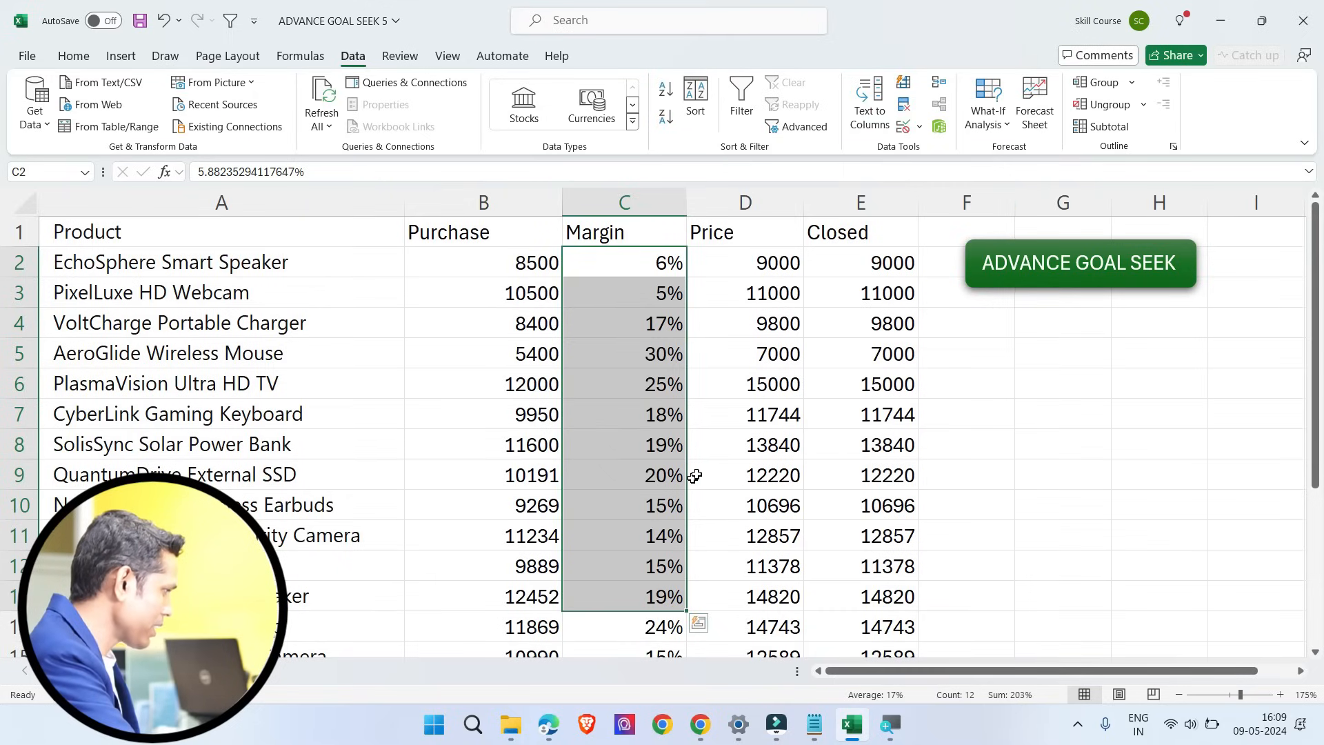
Step: Compare the Price values in column D with the Closed values in column E down to row 14, returning to E2
left_click_drag(860, 262, 862, 416)
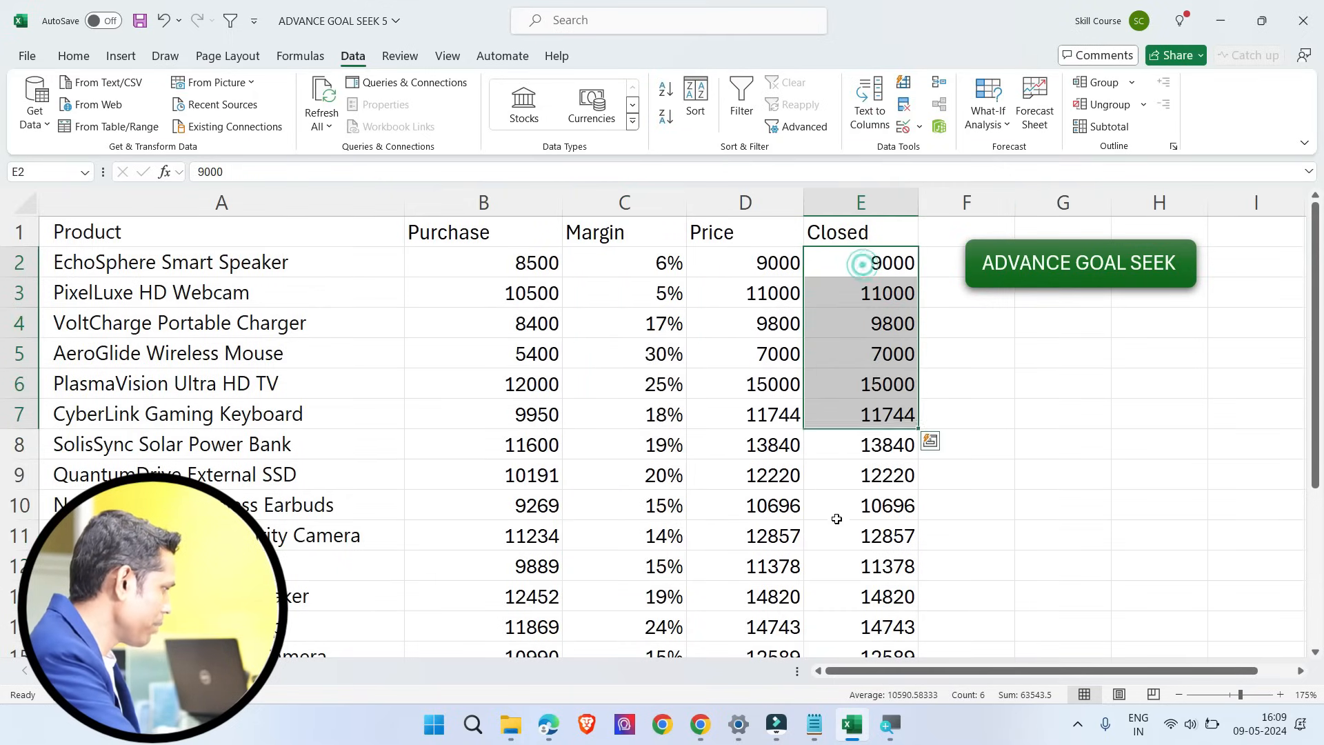
left_click(786, 500)
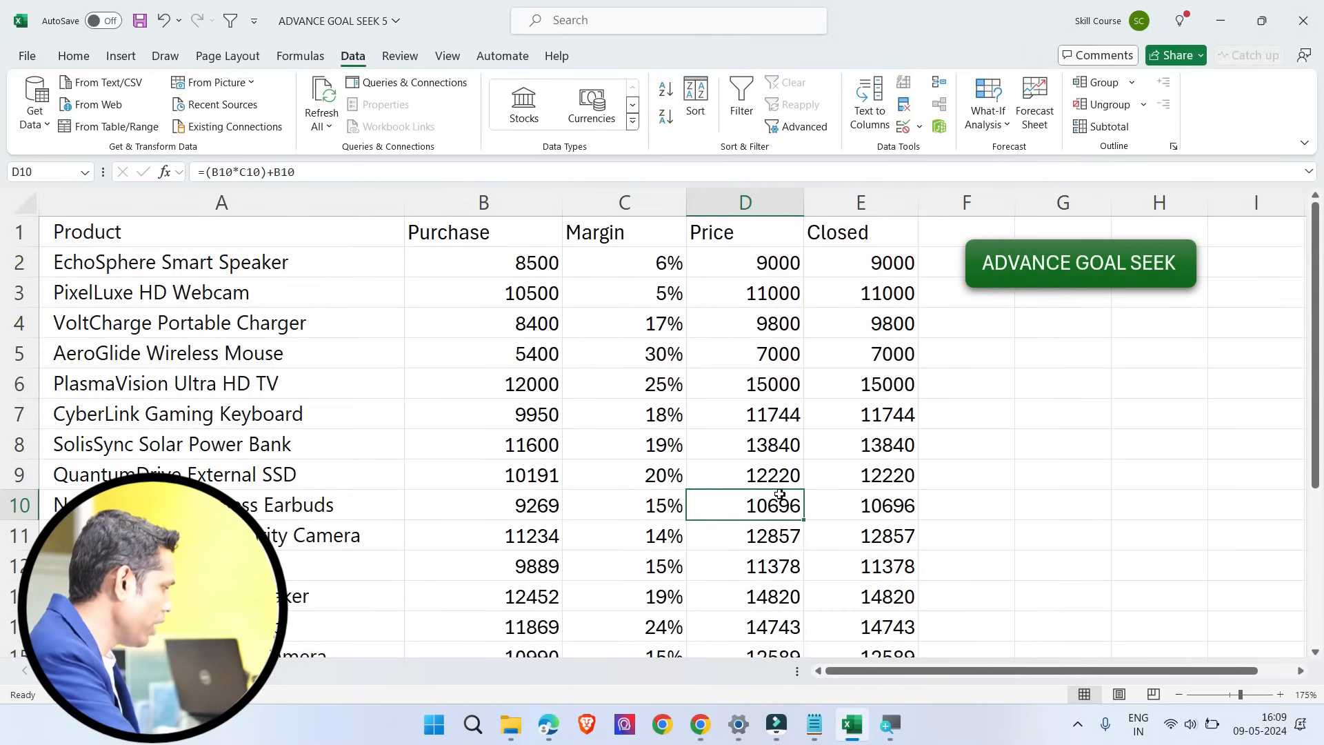
left_click(866, 531)
left_click(770, 555)
left_click(877, 591)
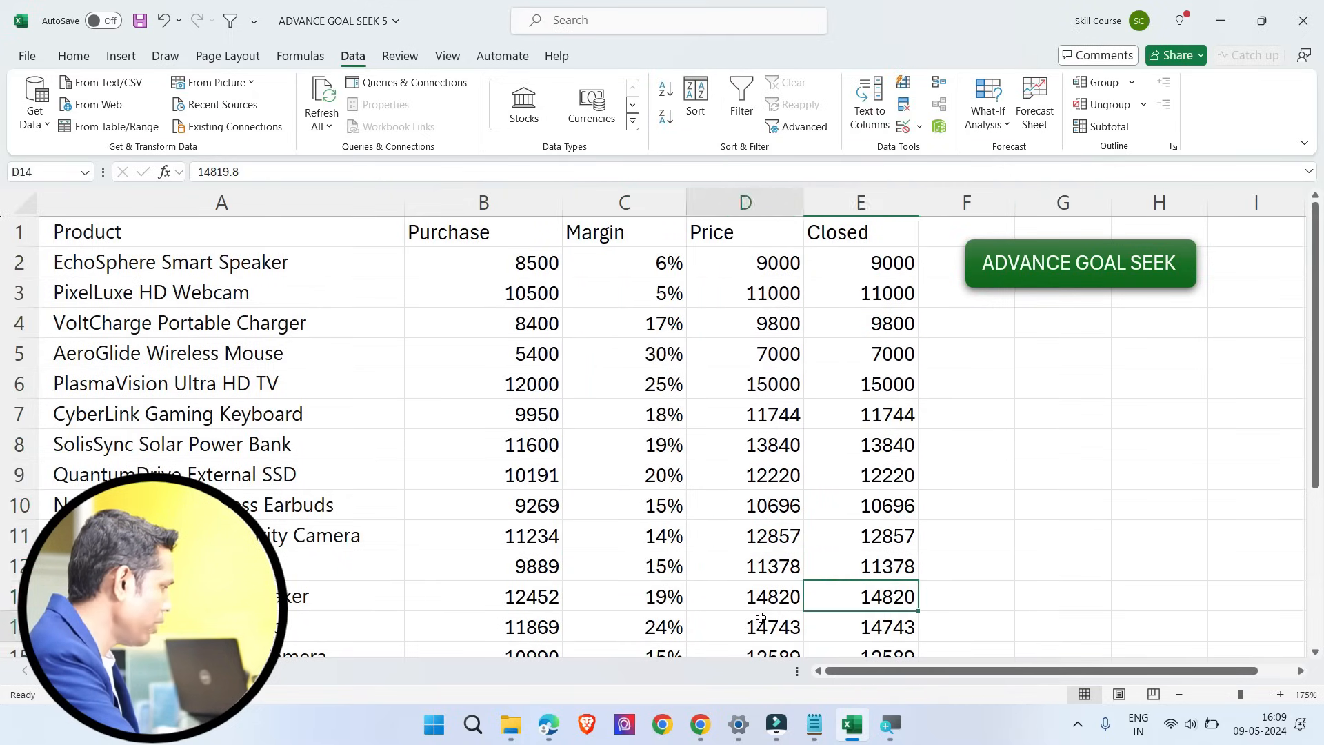
left_click(762, 623)
left_click(857, 630)
left_click(767, 629)
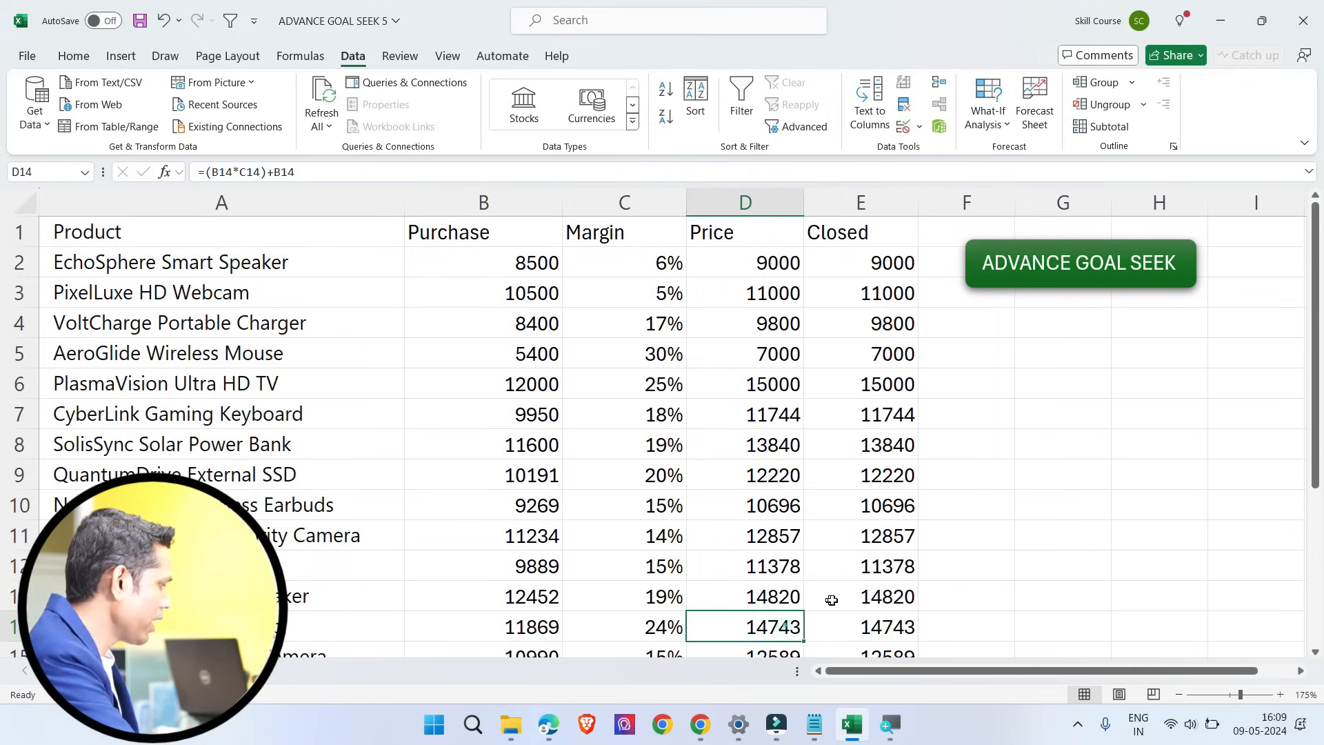
left_click(851, 596)
left_click(758, 599)
left_click(891, 262)
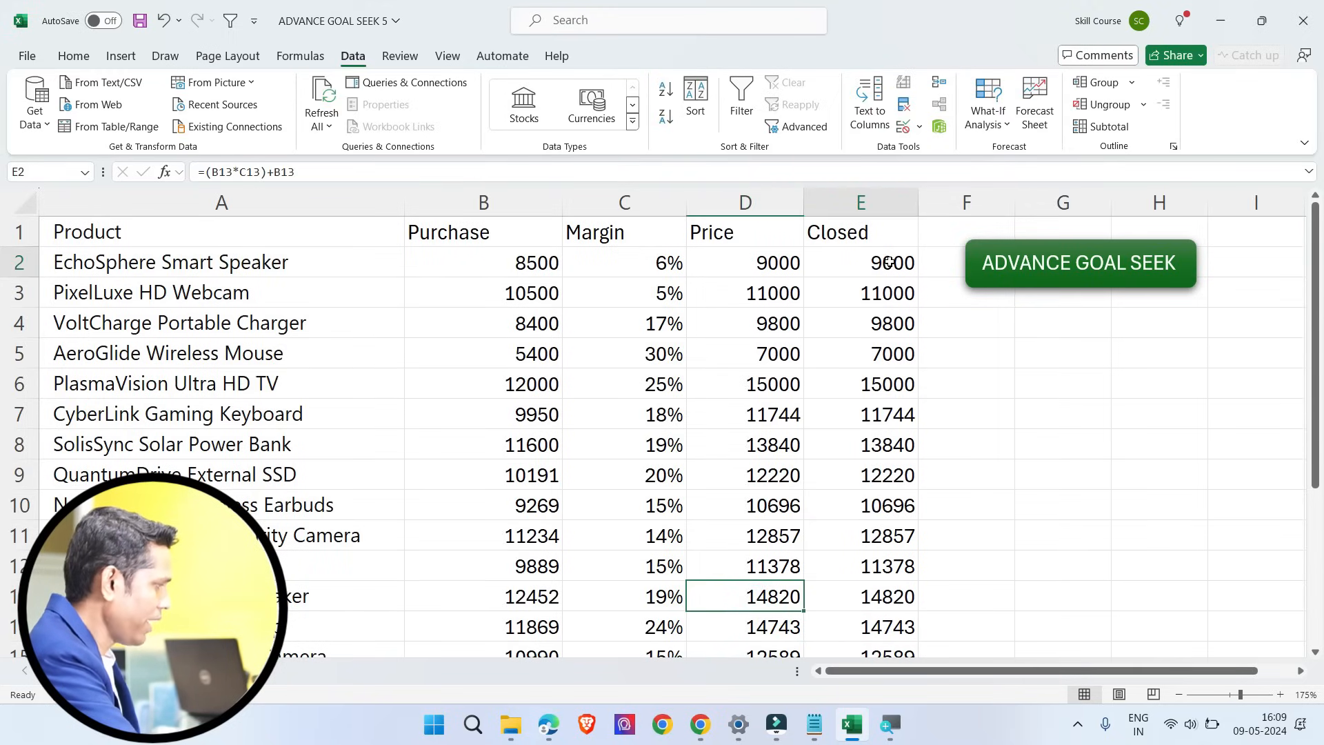
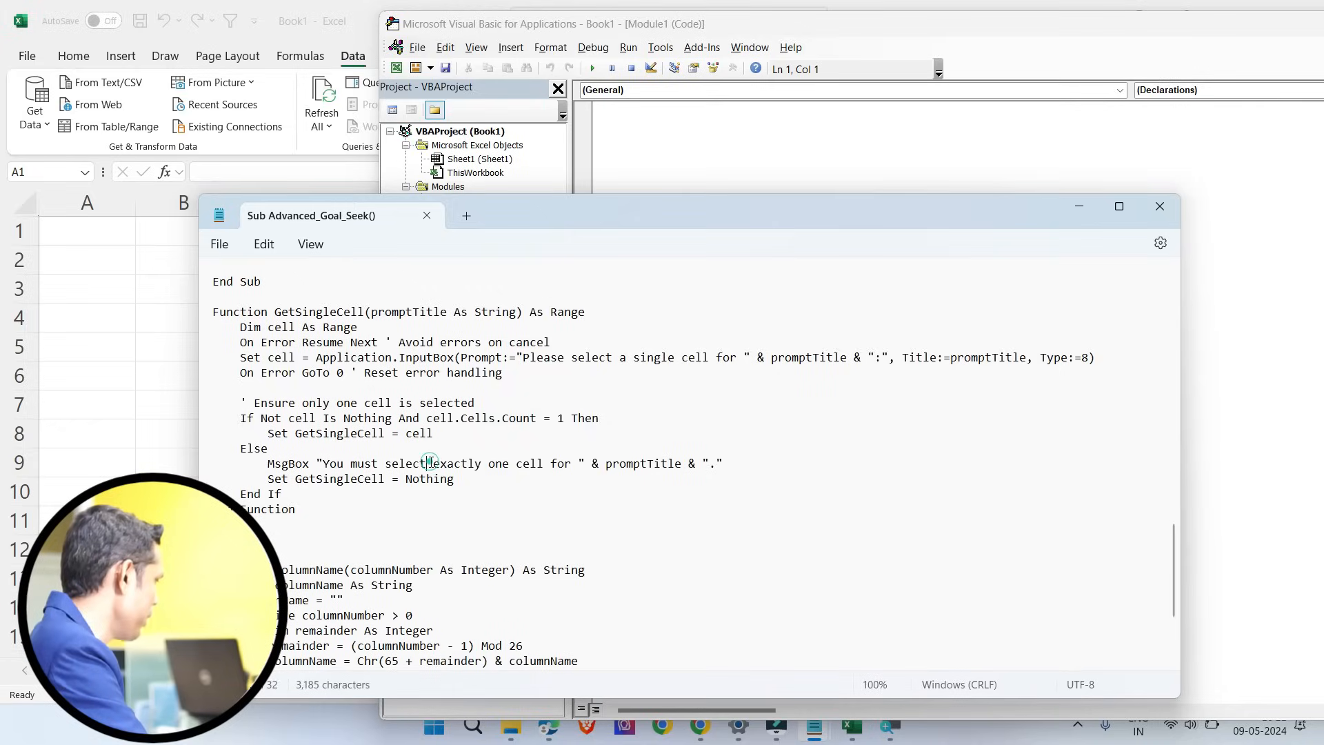
Step: Move the entire Advanced_Goal_Seek macro code from Notepad into Module1 of the Book1 VBA project
key("ctrl+a")
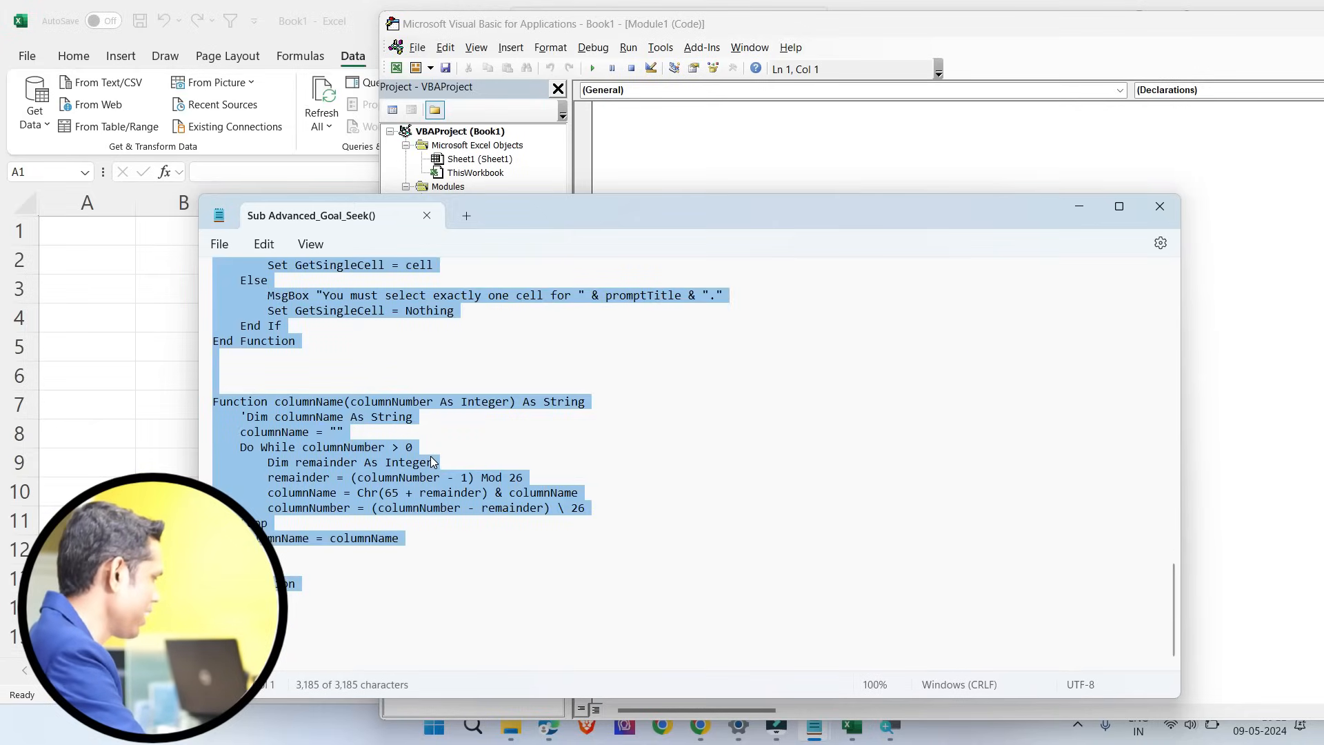
key("Delete")
key("alt+Tab")
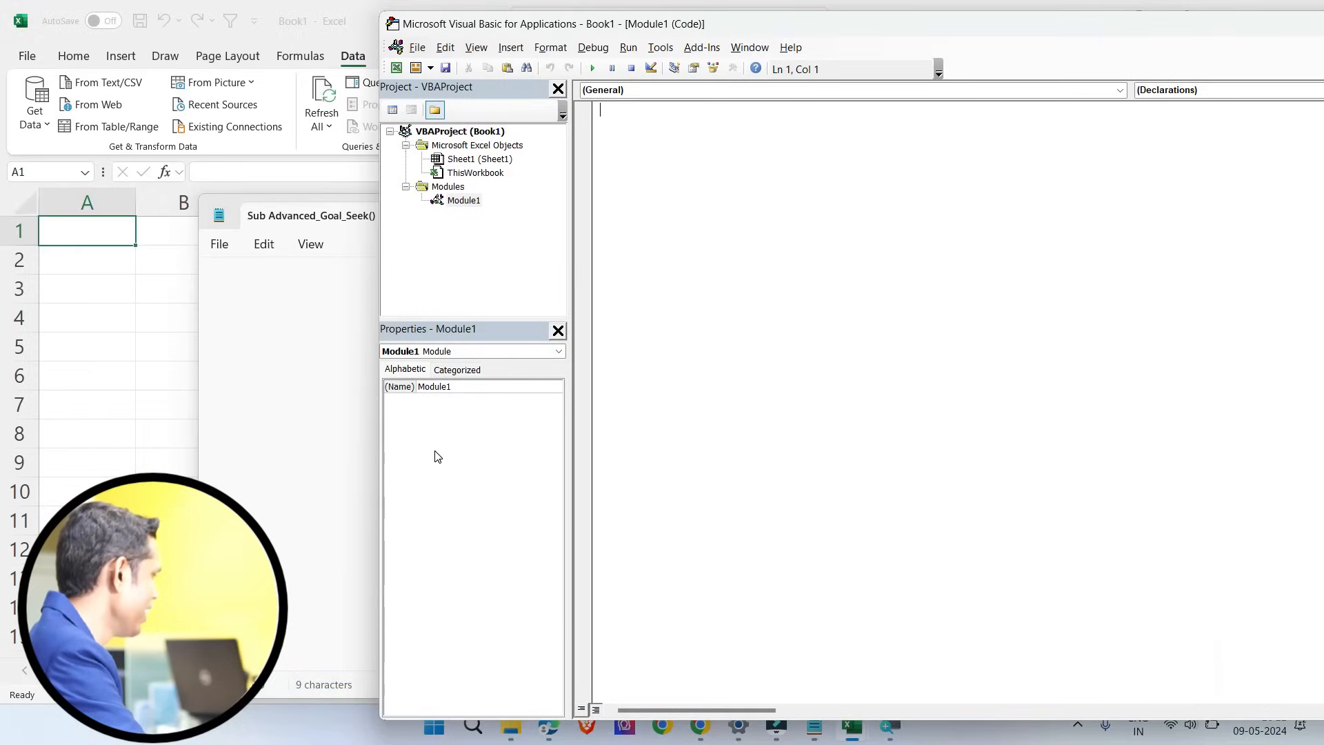
left_click(181, 318)
key("alt+Tab")
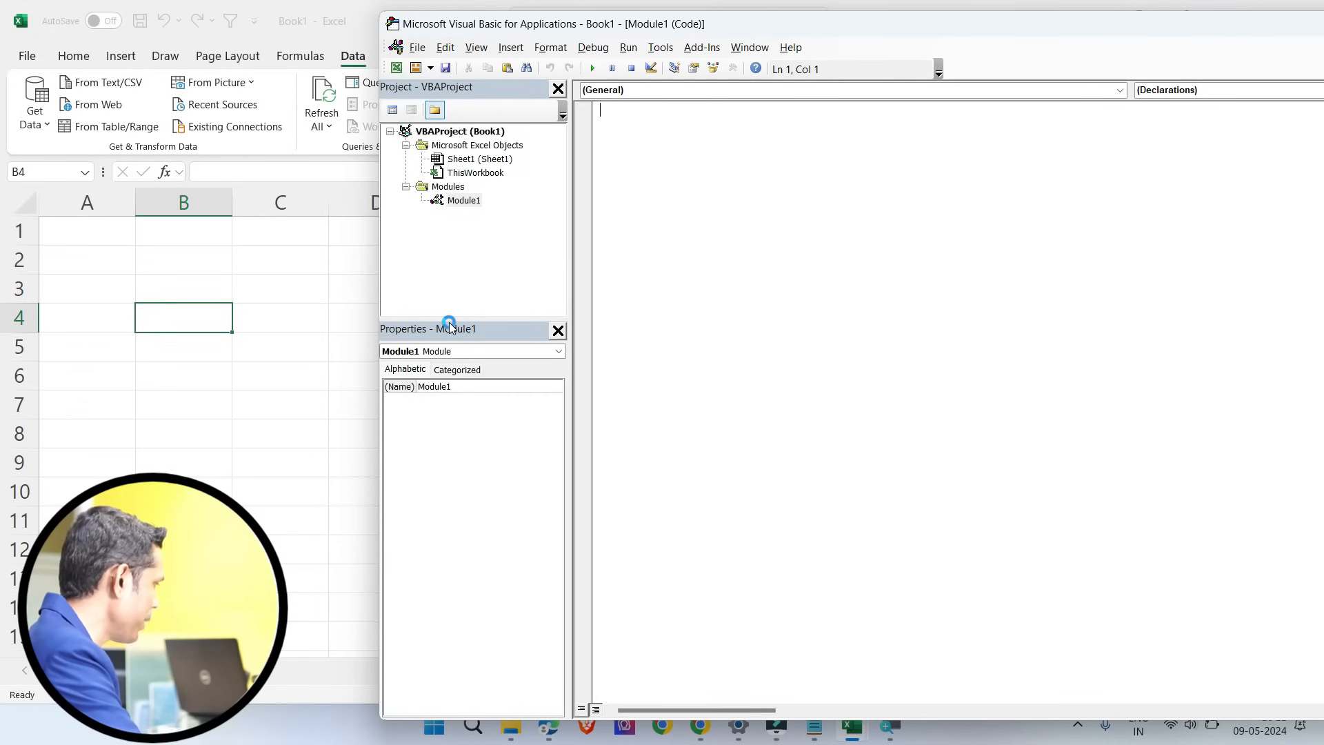
key("ctrl+v")
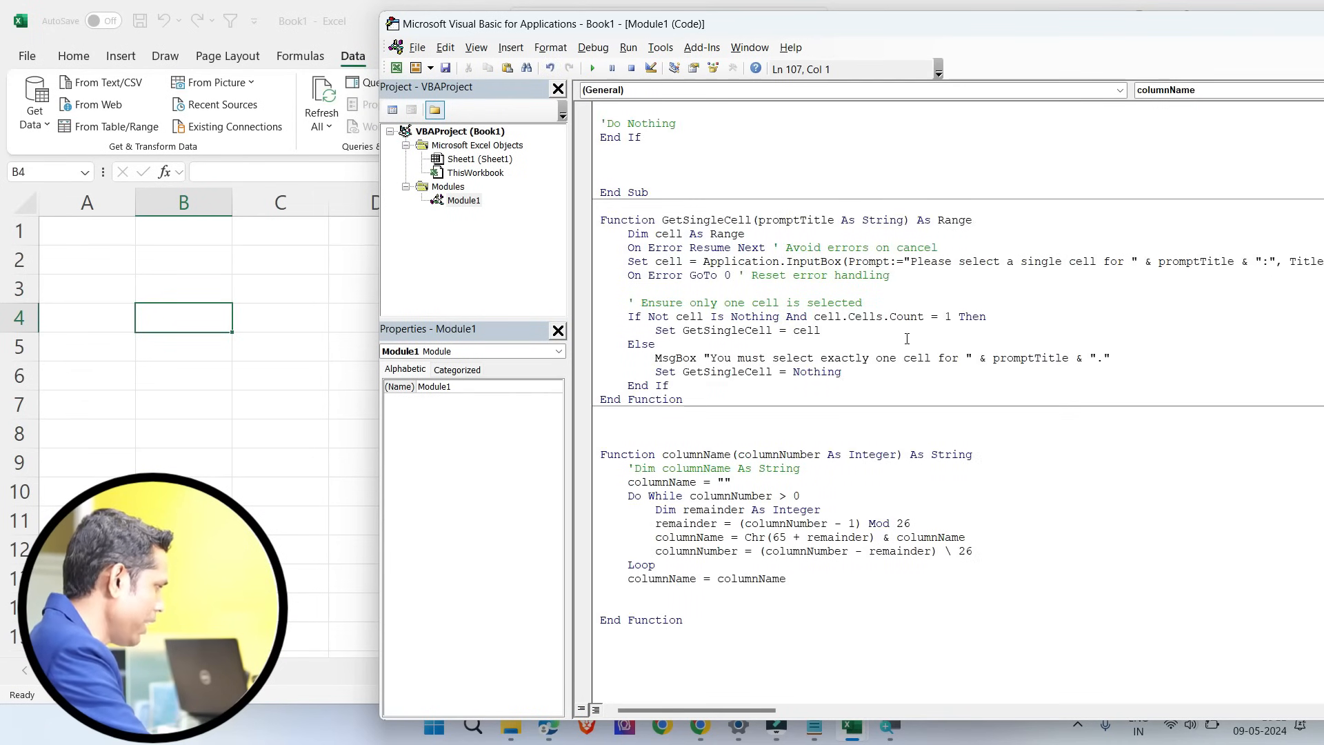
scroll(782, 271, "up", 20)
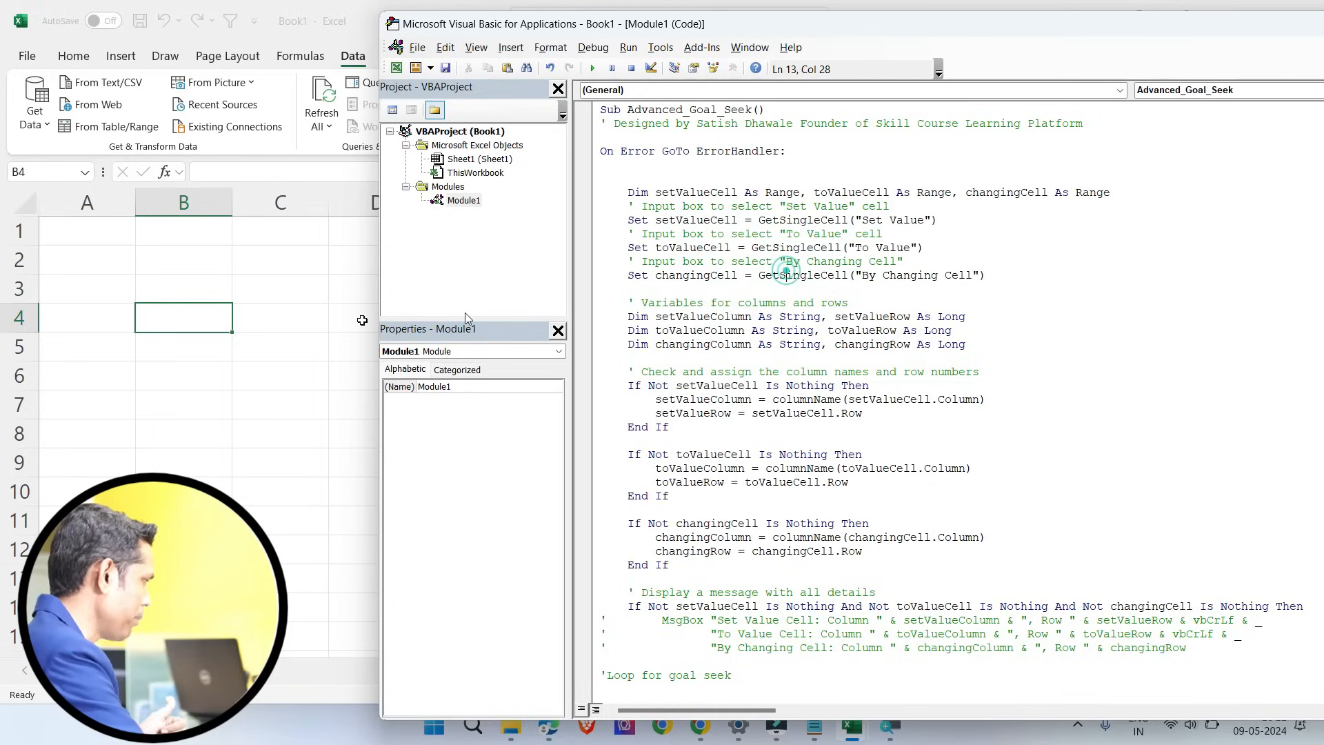
Step: Save Book1 as an Excel Add-in named Advance_Goal_Seek in the AddIns folder
key("alt+F11")
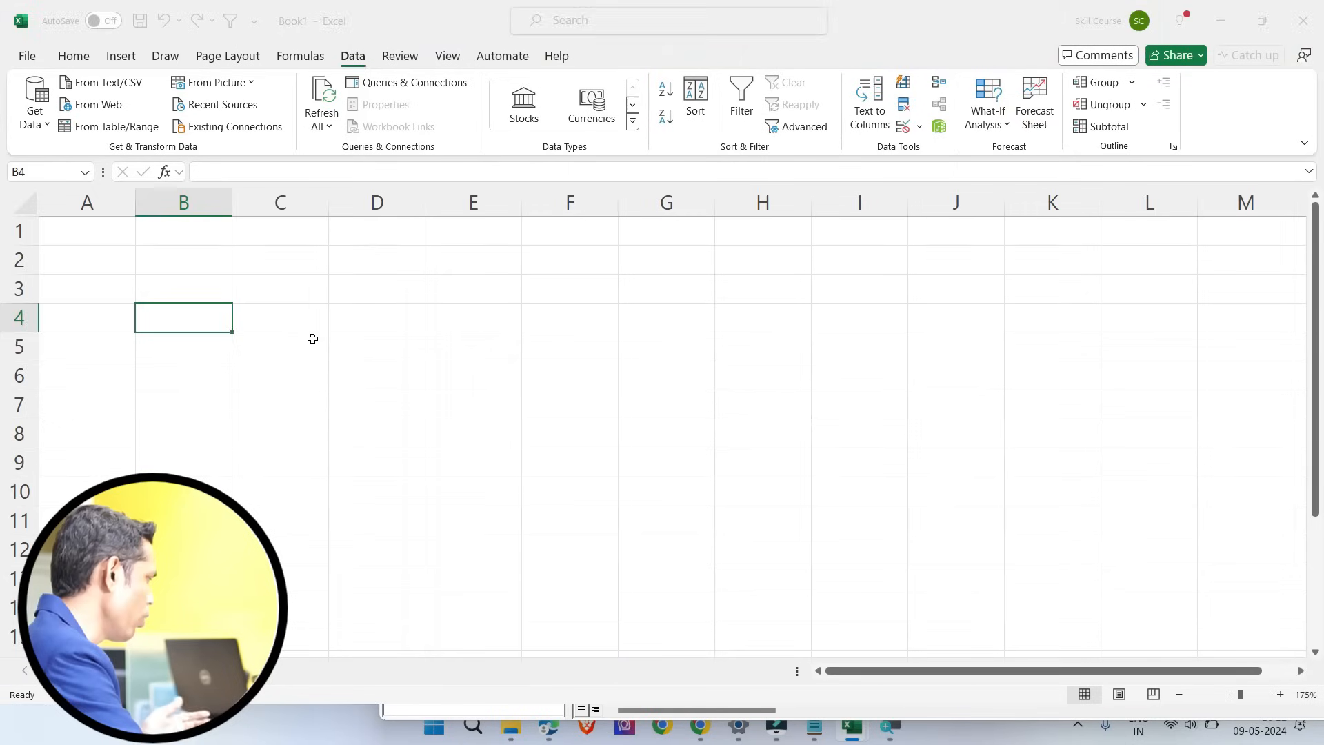
left_click(313, 339)
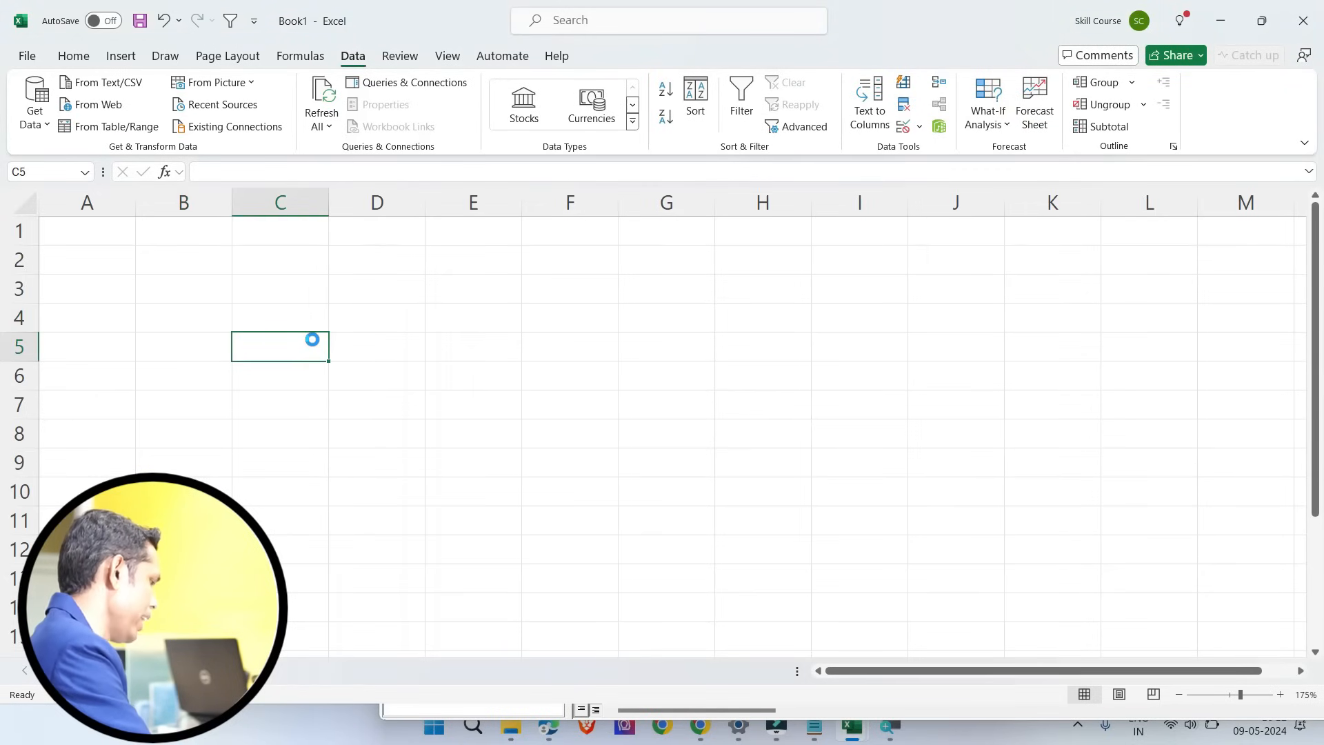
key("alt+F12")
left_click(241, 313)
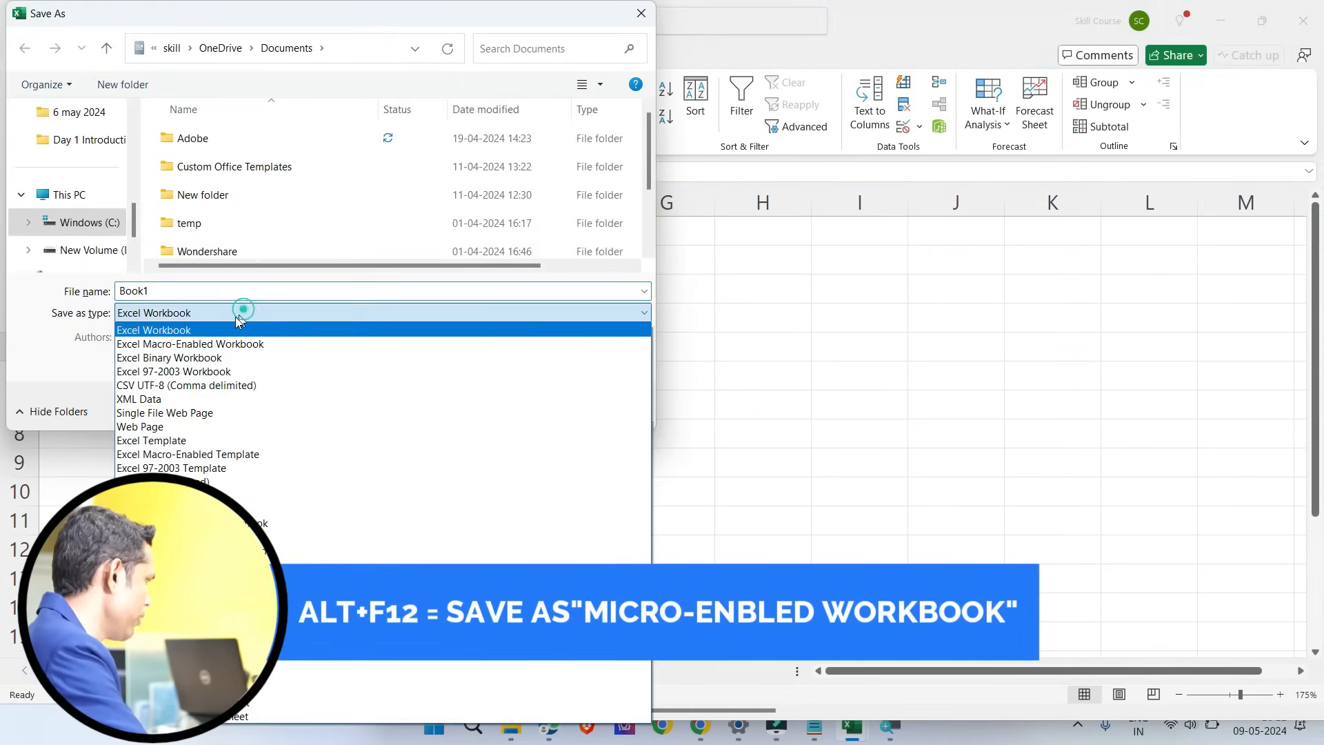
left_click(181, 344)
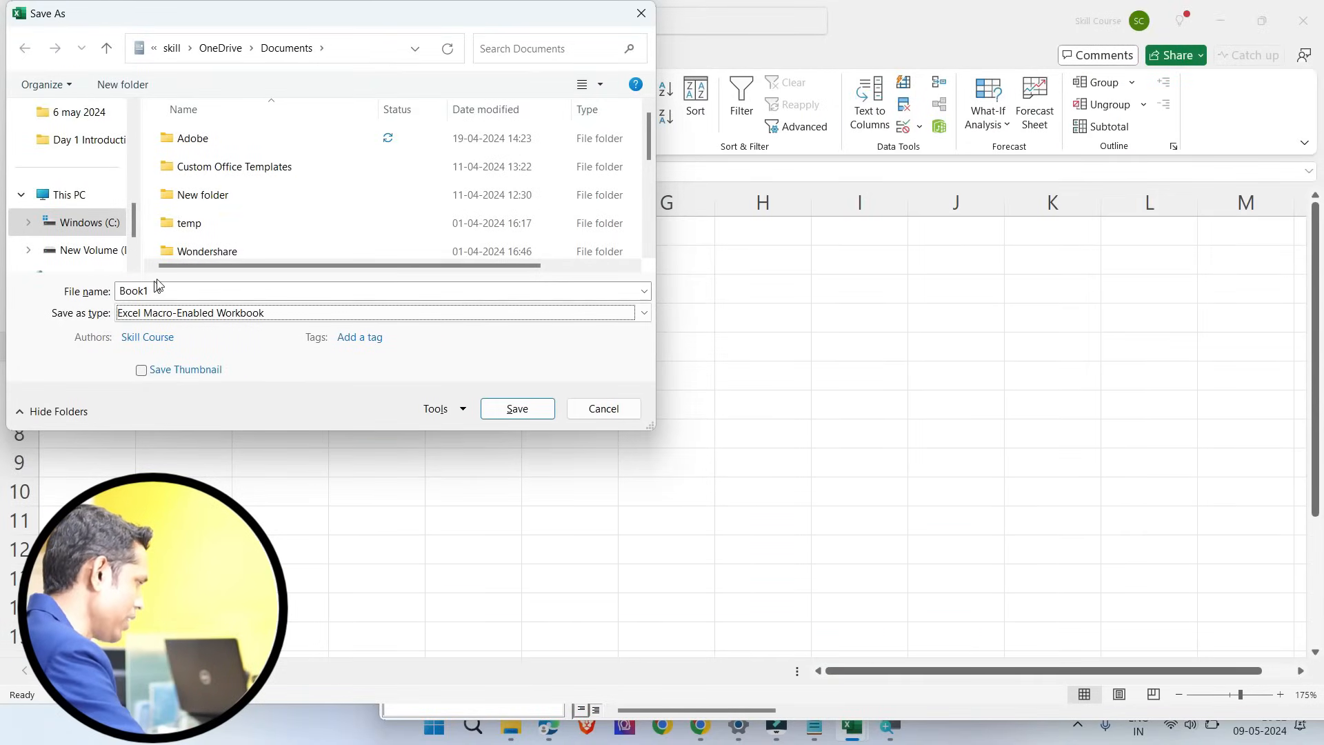
left_click(176, 313)
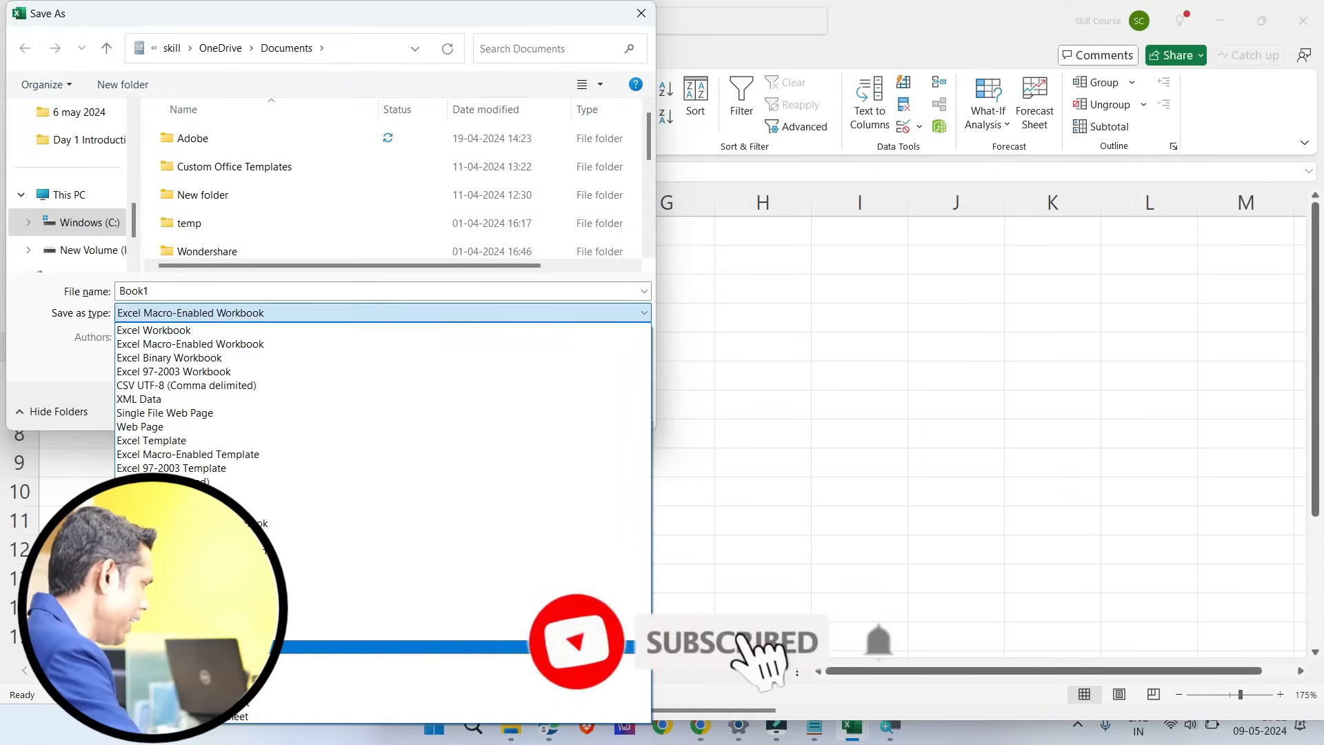
left_click(179, 647)
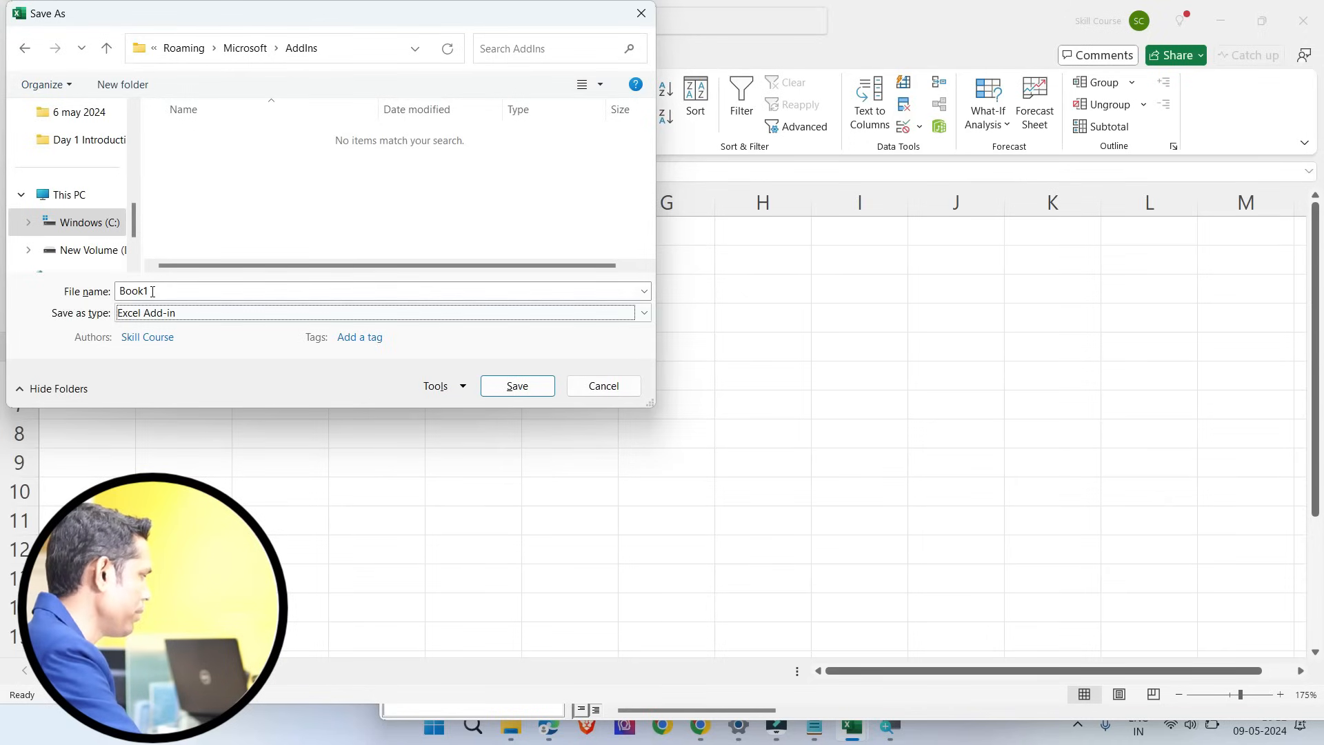
double_click(152, 291)
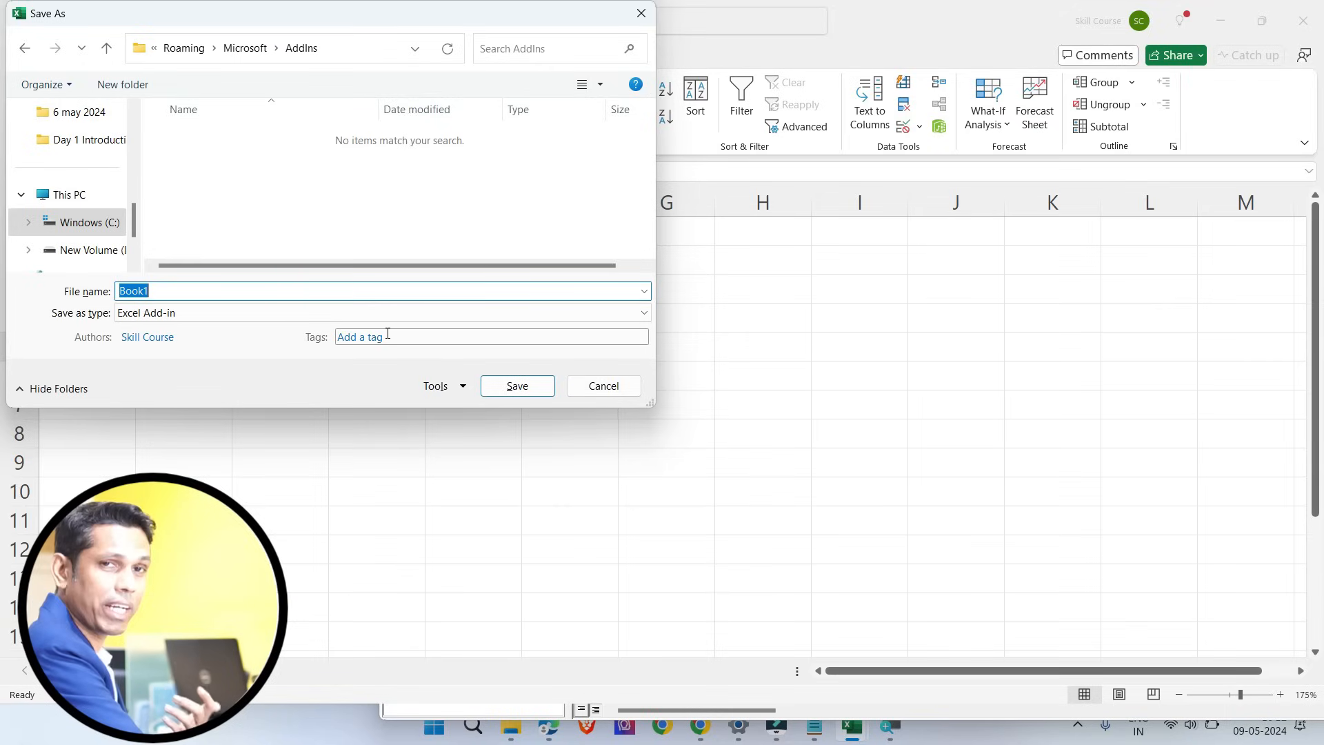
key("BackSpace")
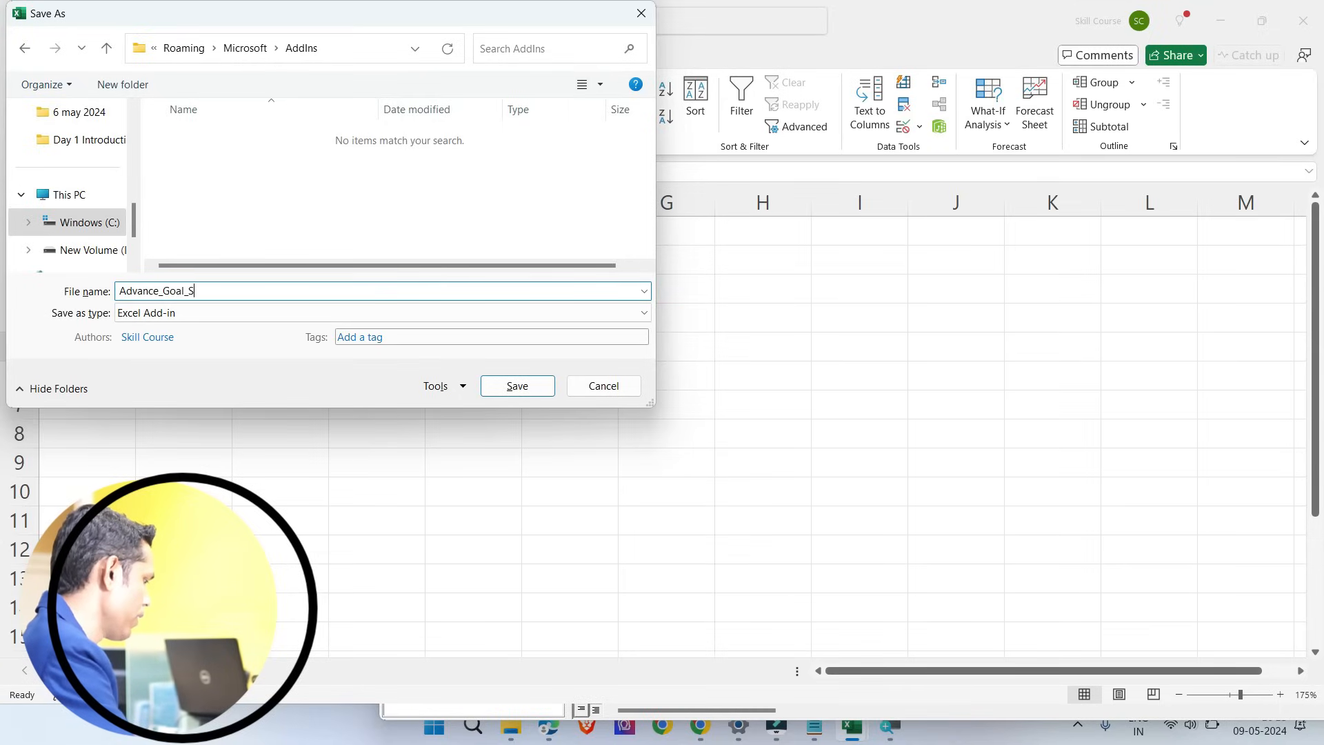
type("eek")
key("Return")
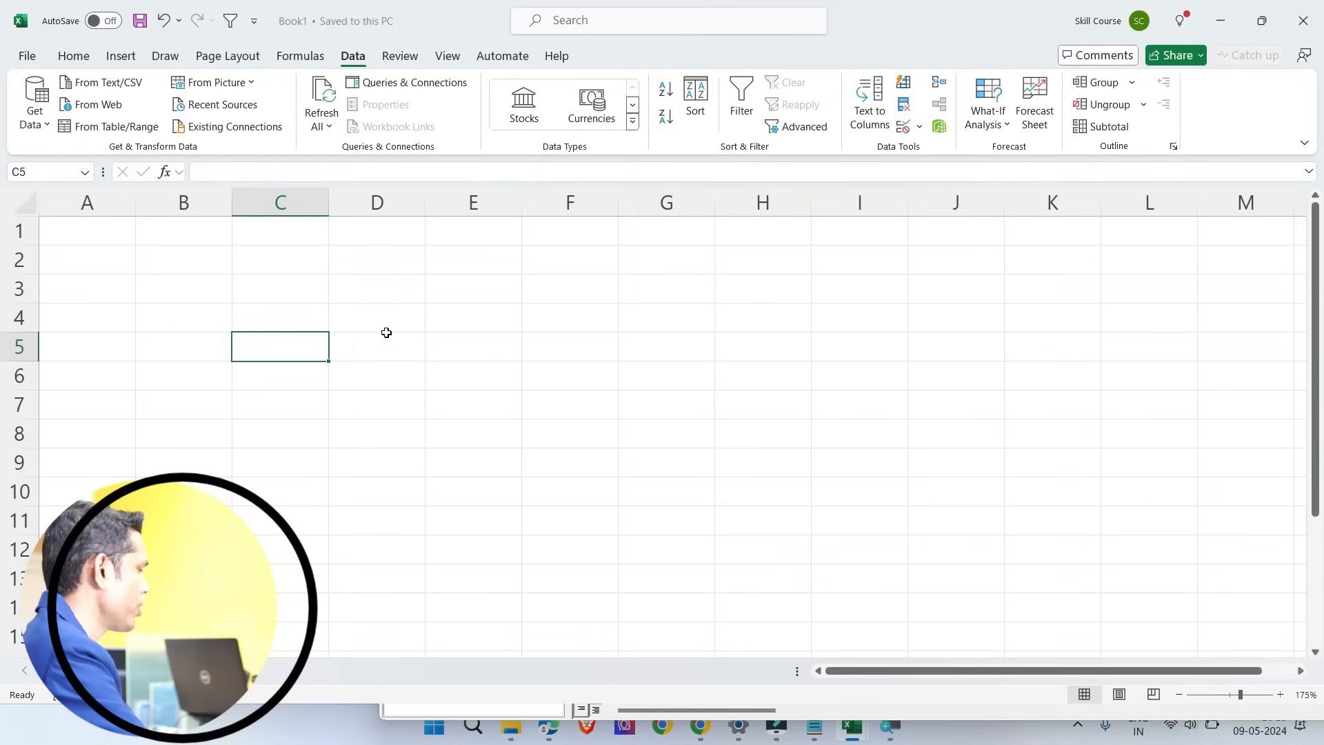
Step: Close Book1 without saving its changes, and inspect the VBA project of a new blank workbook
left_click(233, 235)
key("ctrl+w")
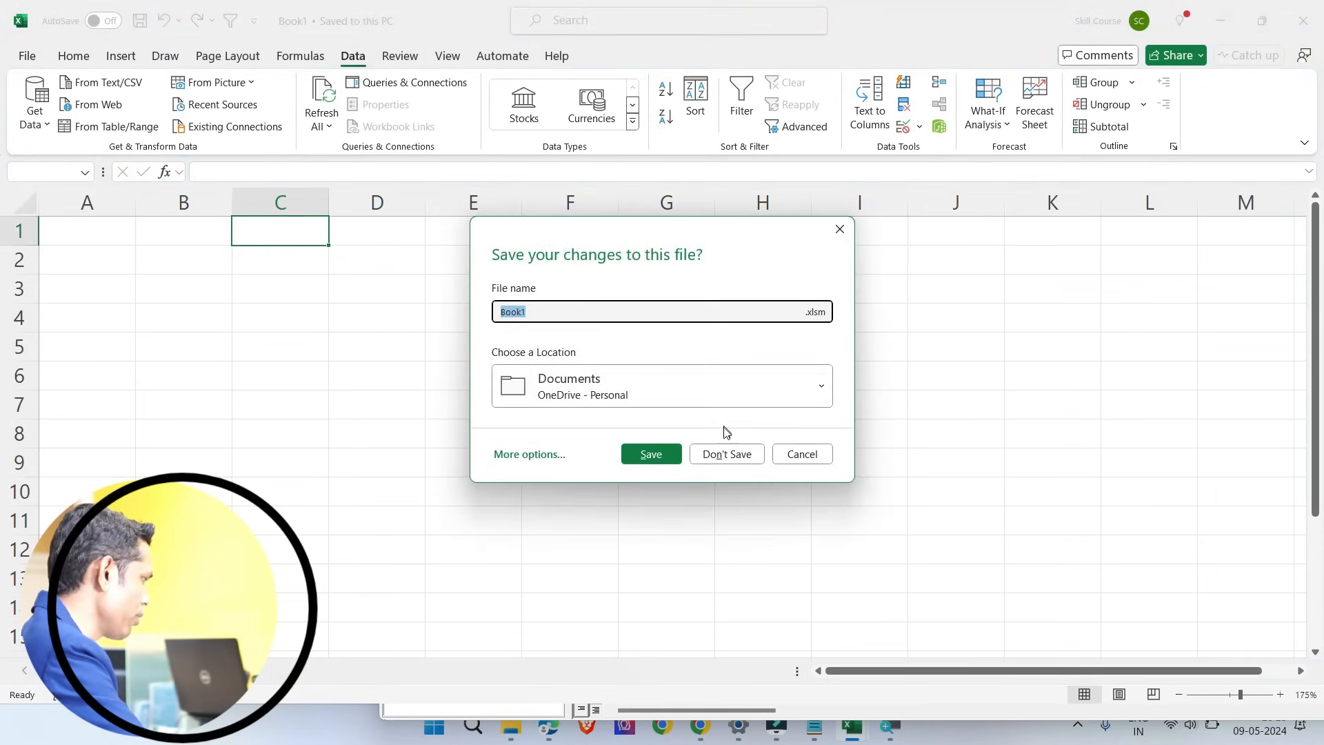
left_click(726, 453)
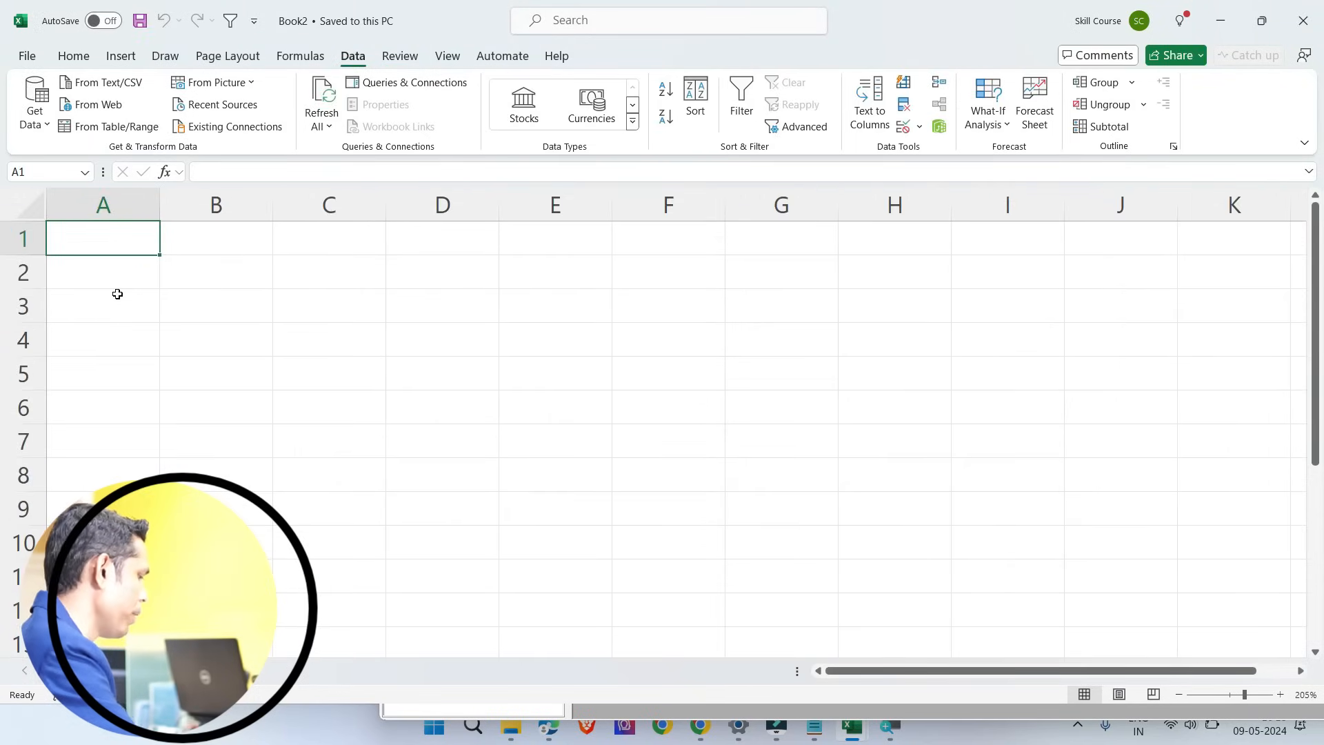
key("alt+F11")
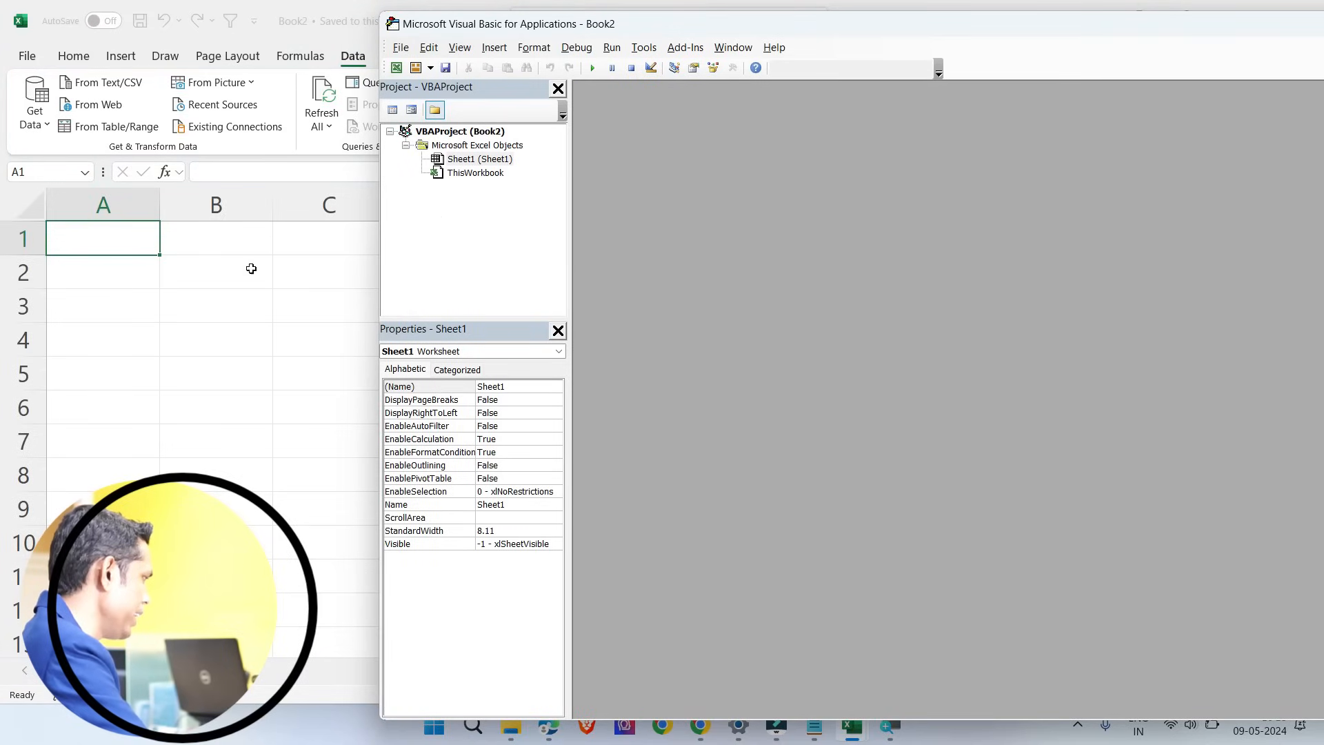
left_click(97, 304)
Step: Browse for the Advance_Goal_Seek file in the Excel add-ins manager, agree to replace the existing file, and enable the add-in
left_click(29, 57)
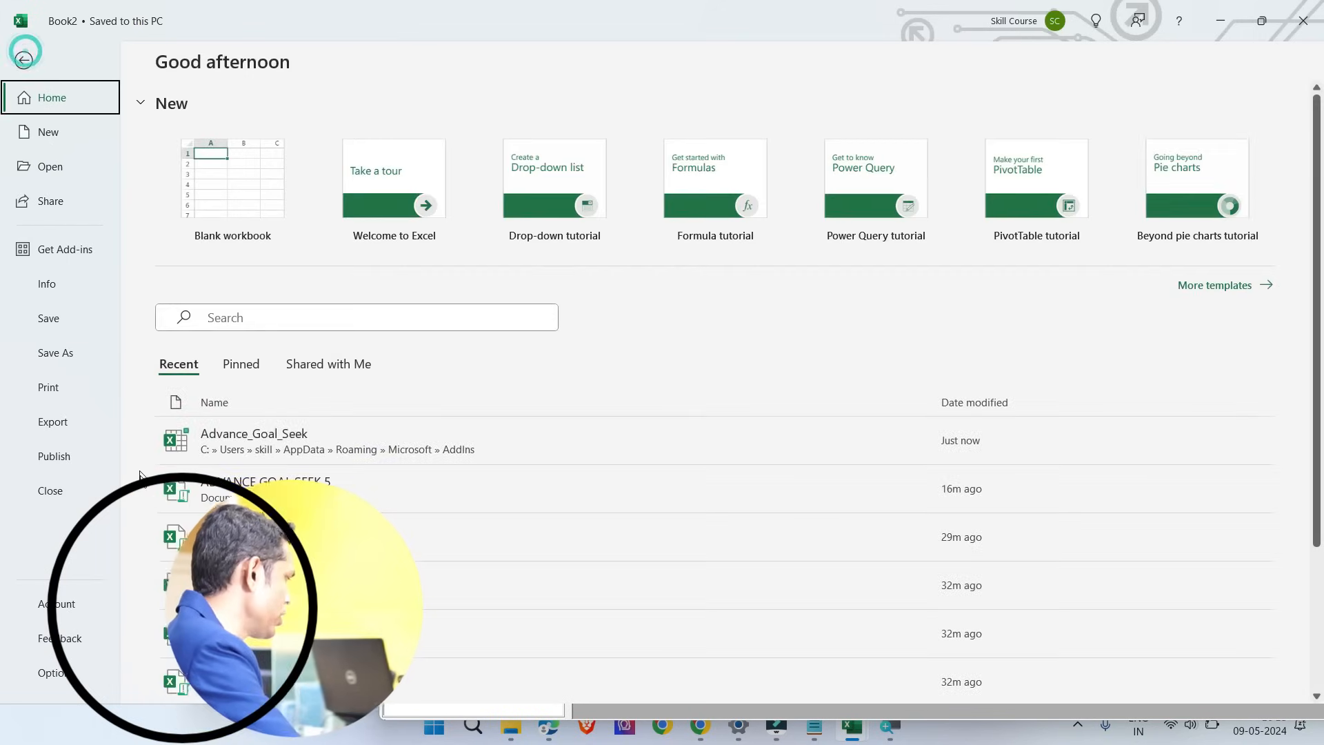
left_click(129, 610)
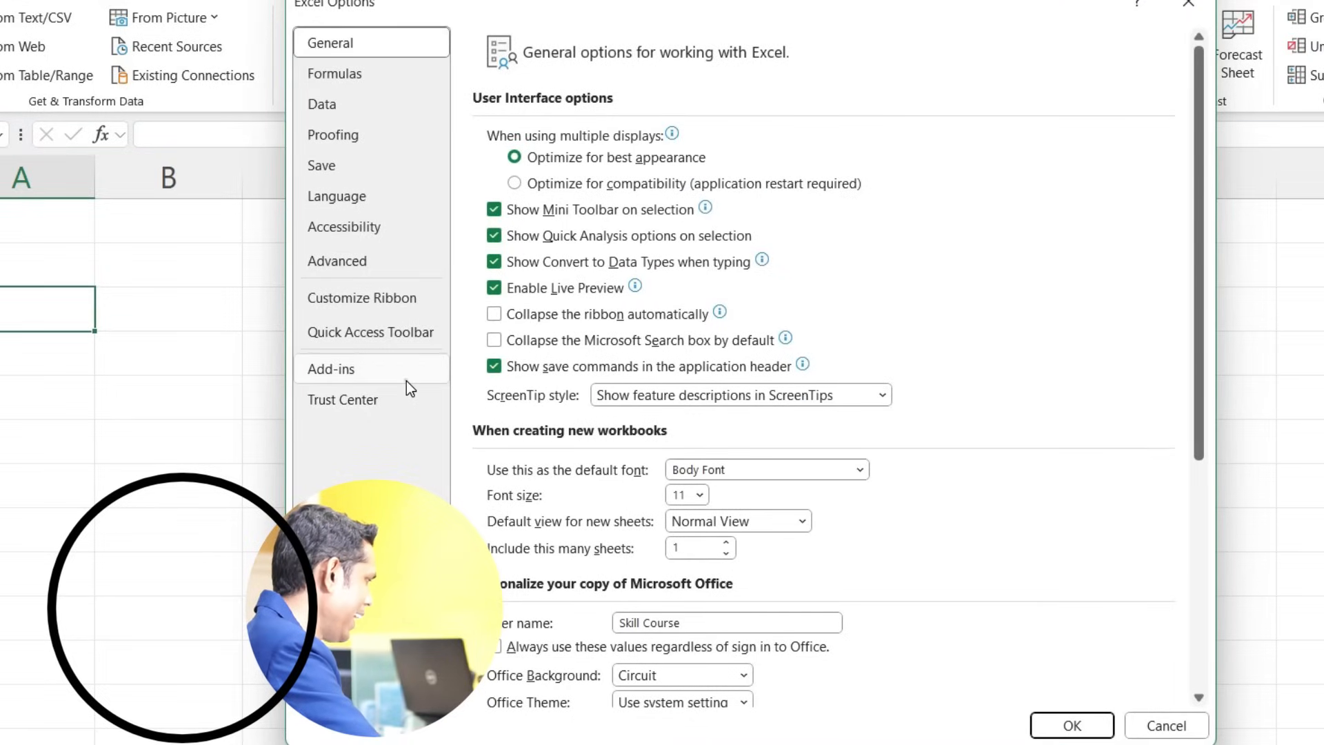
left_click(411, 372)
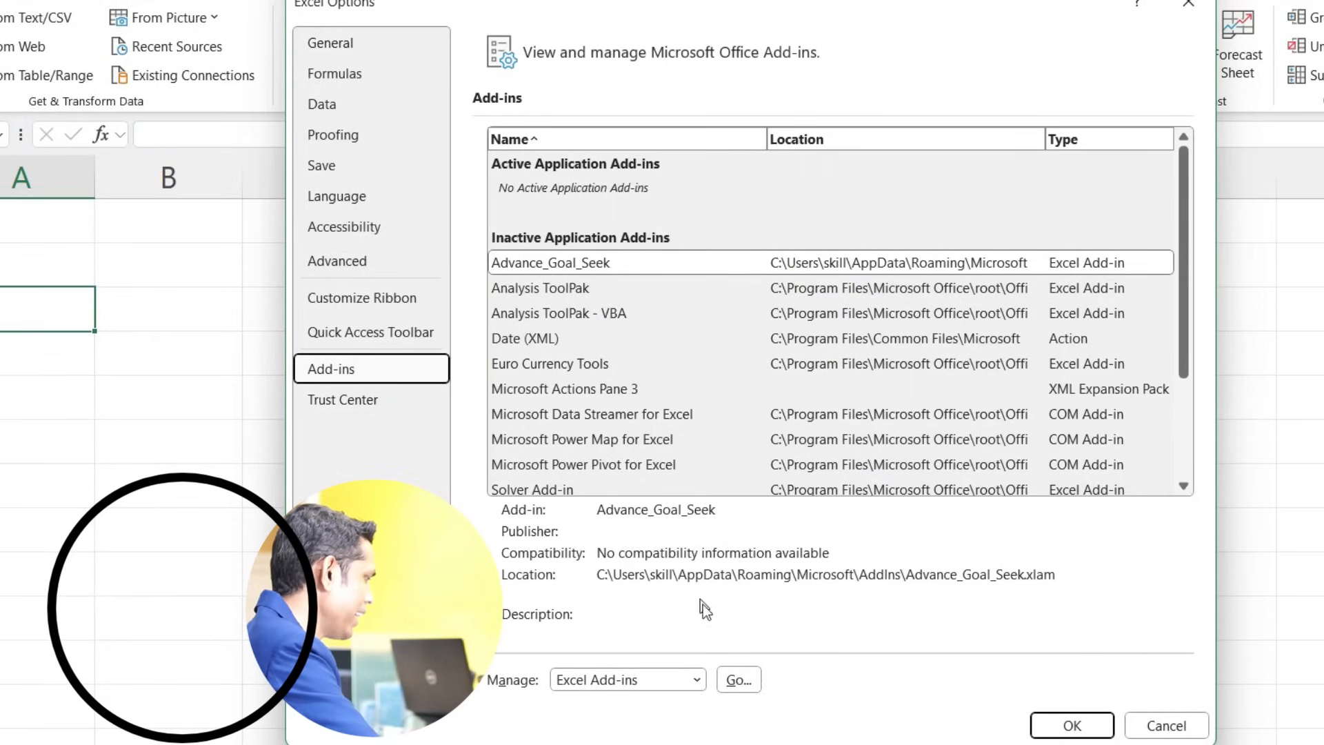
left_click(734, 684)
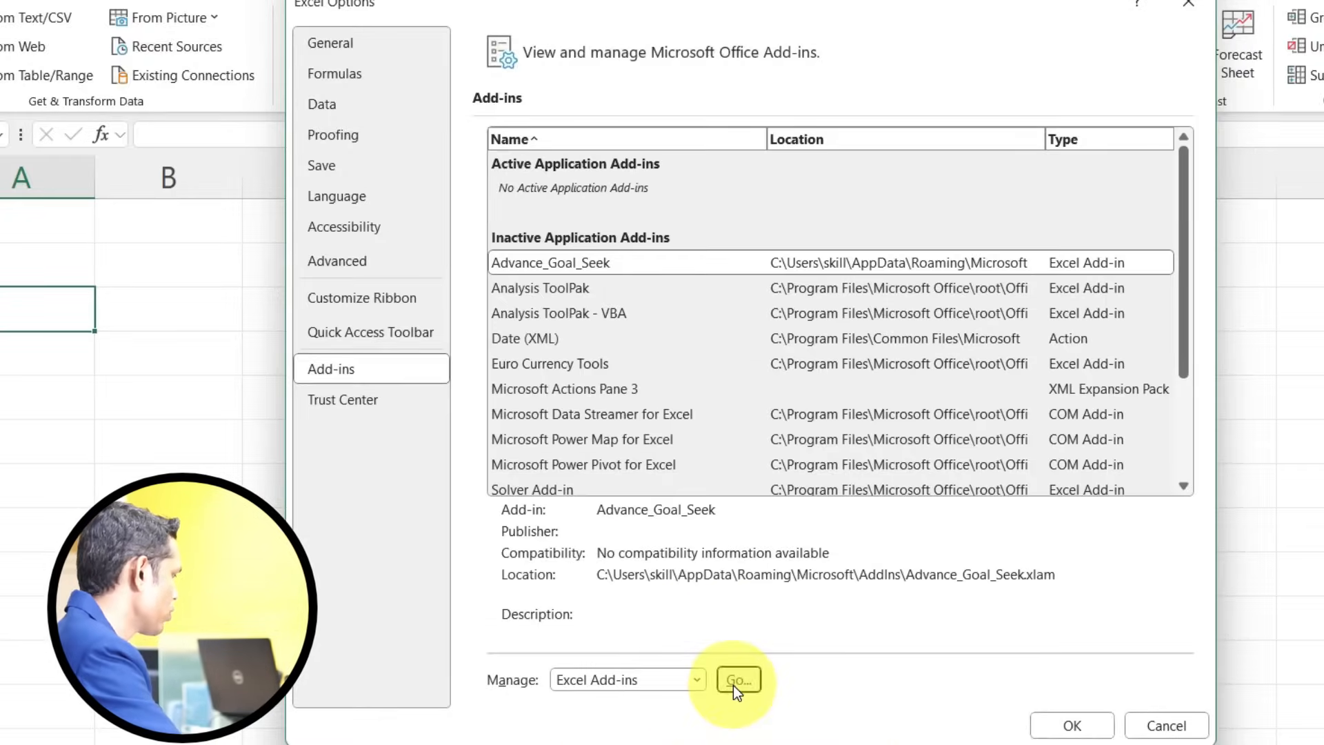
left_click(733, 685)
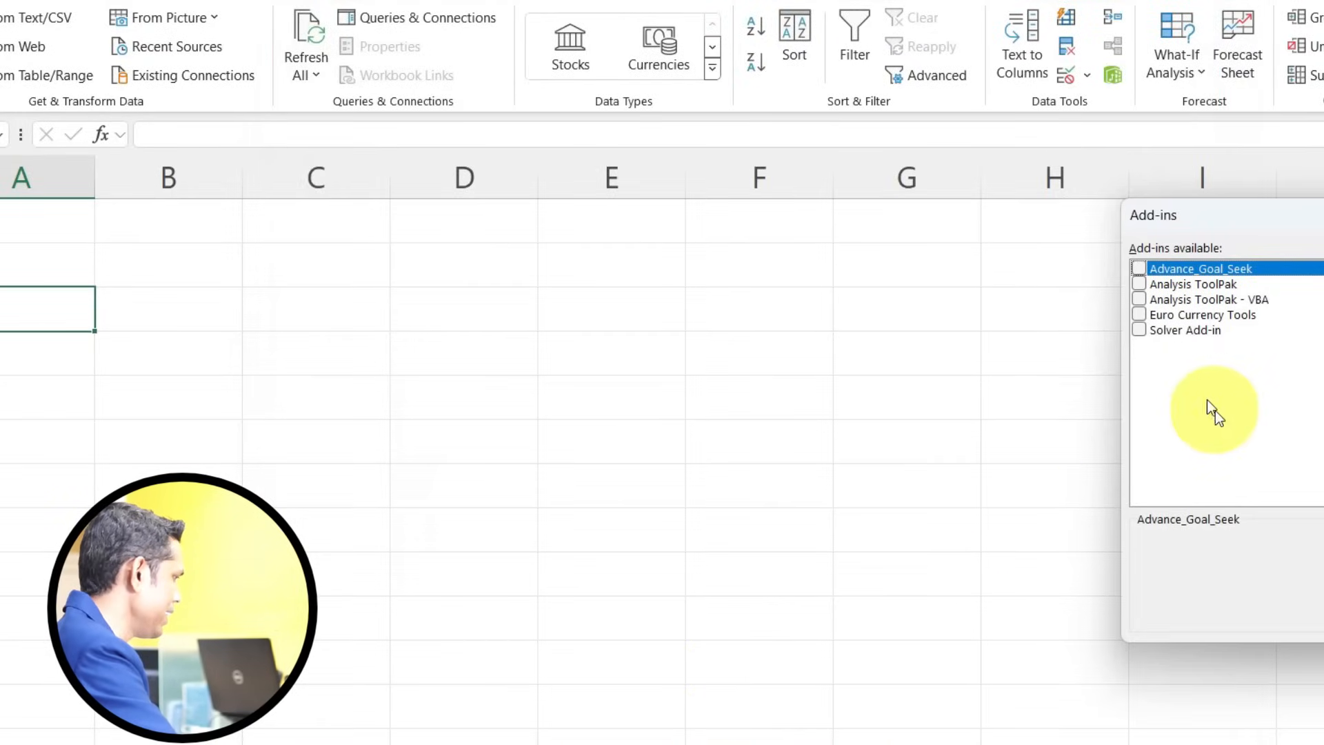
left_click(1160, 335)
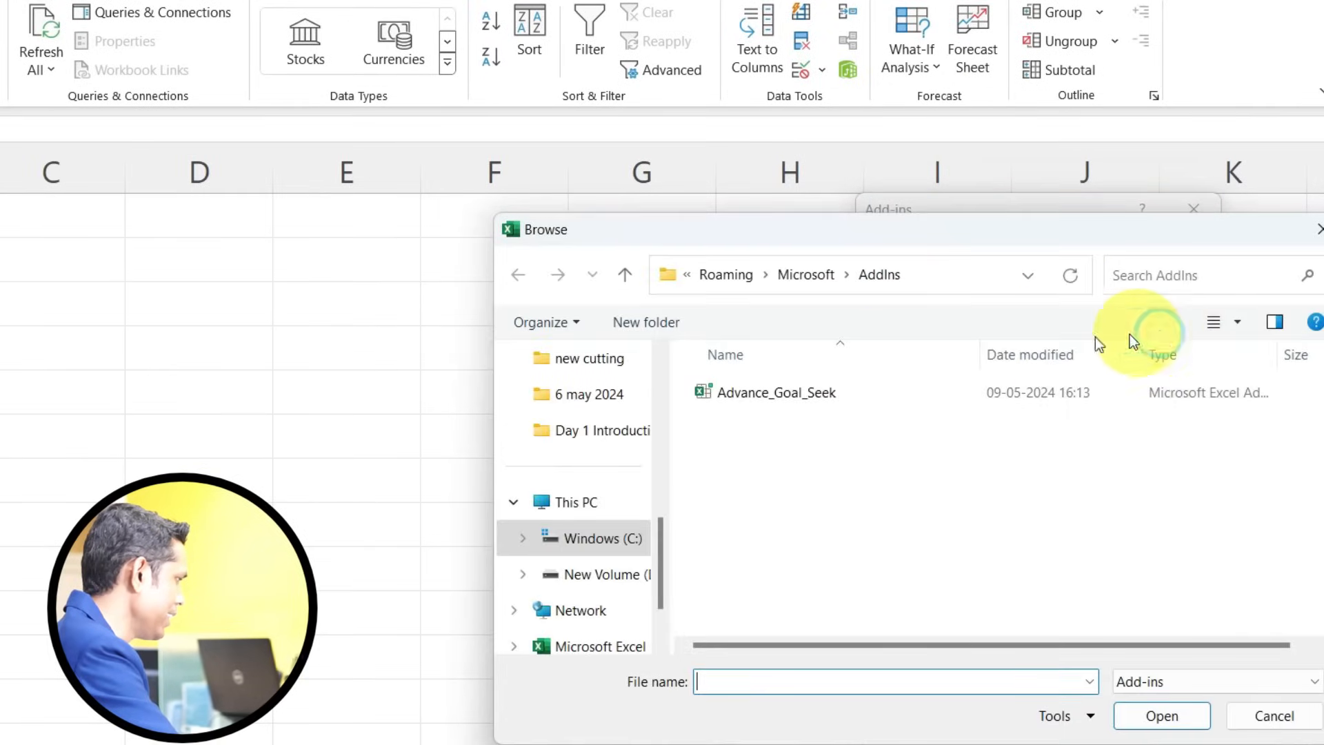
left_click(793, 399)
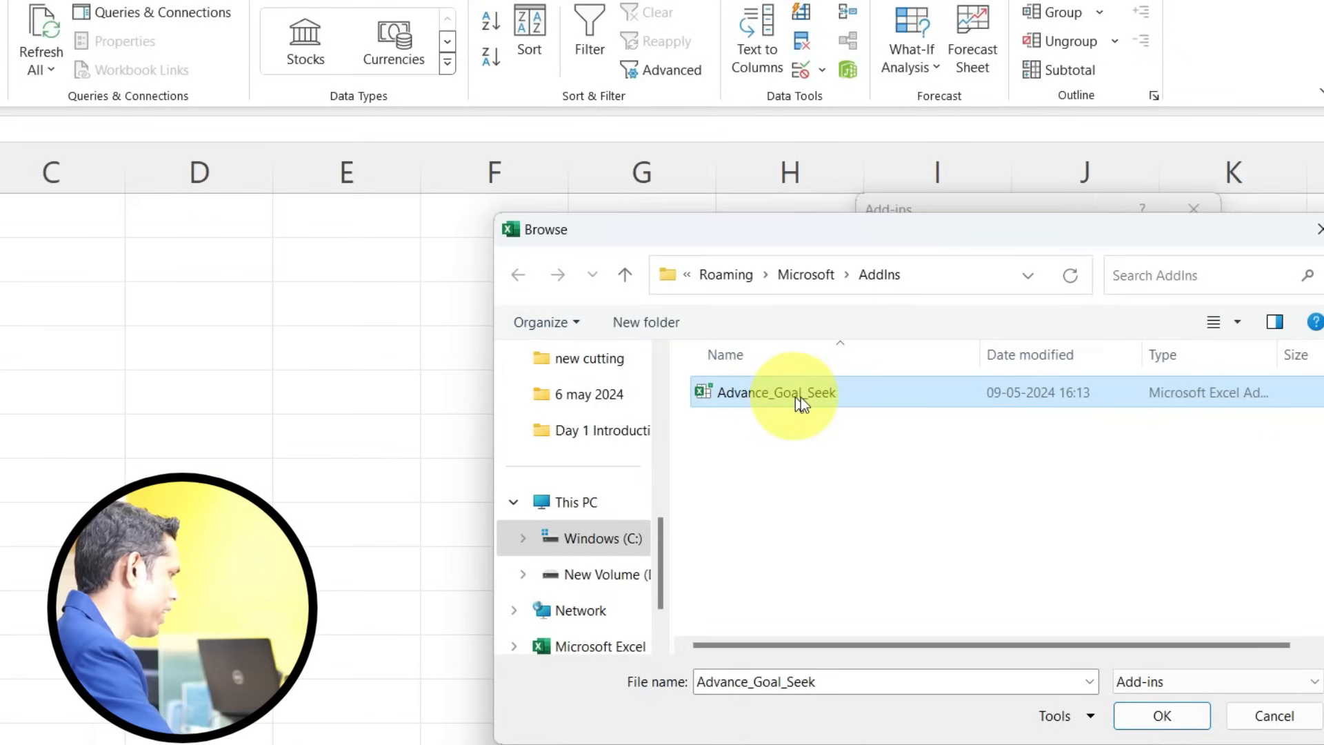
left_click(1131, 713)
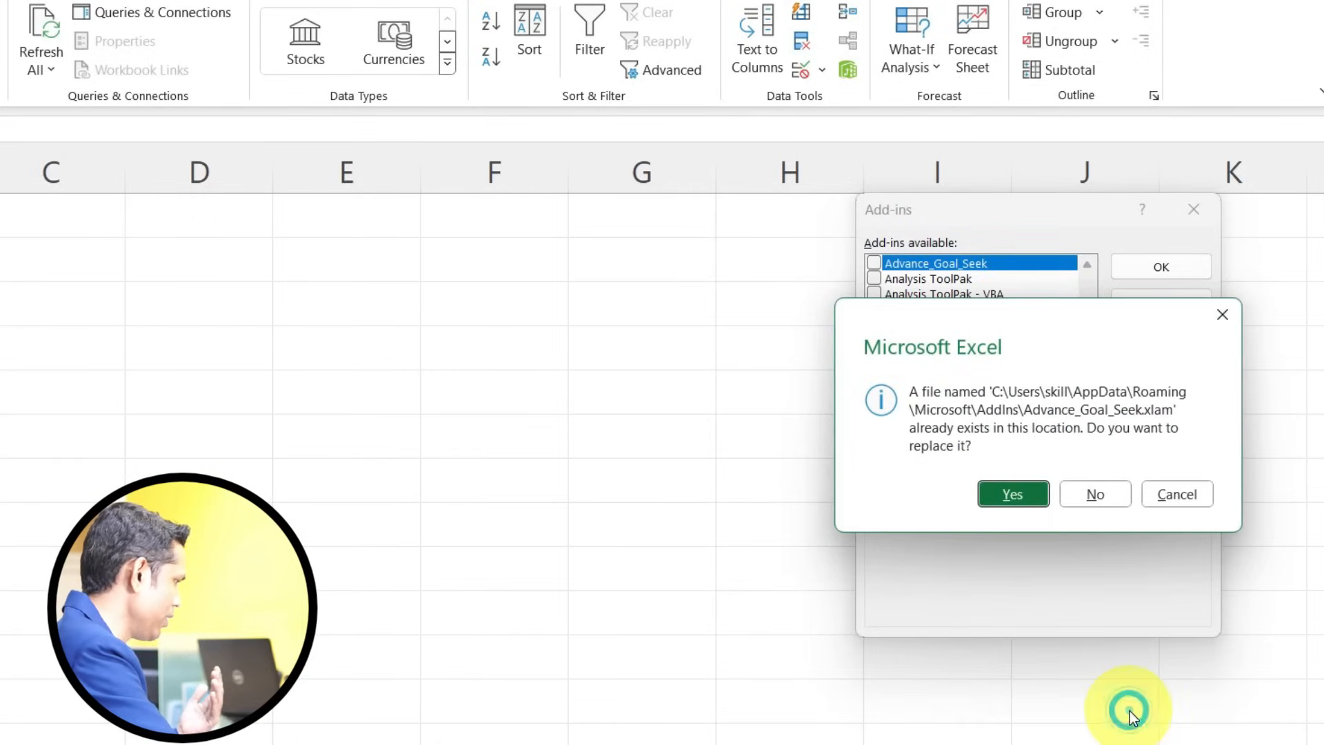
left_click(1014, 494)
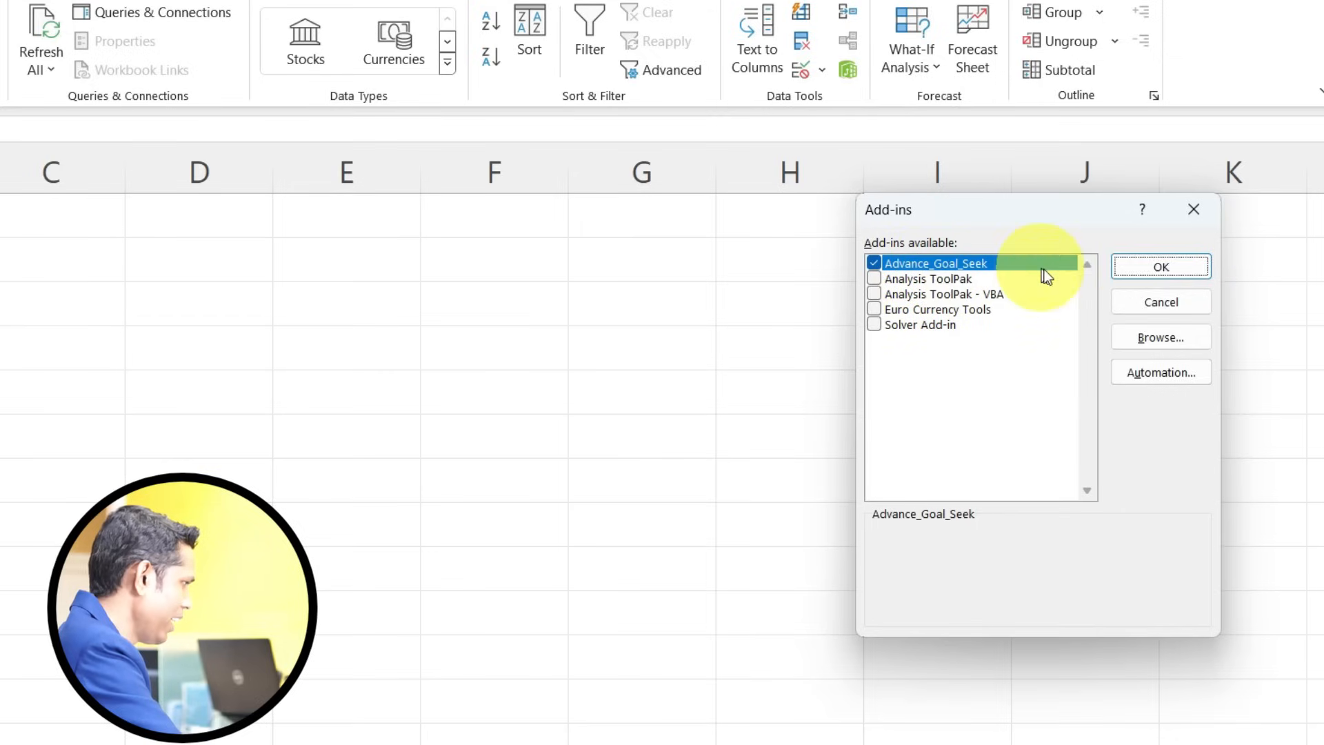
left_click(1152, 272)
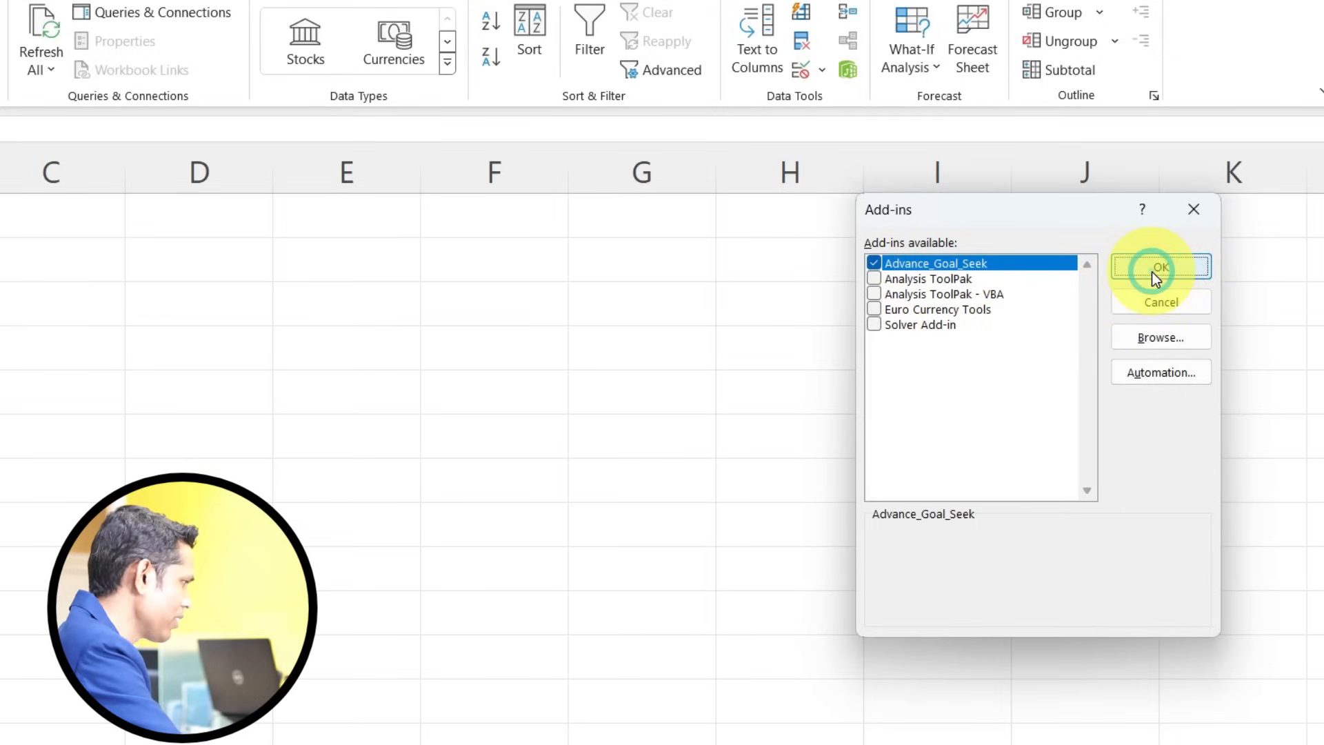
left_click(212, 313)
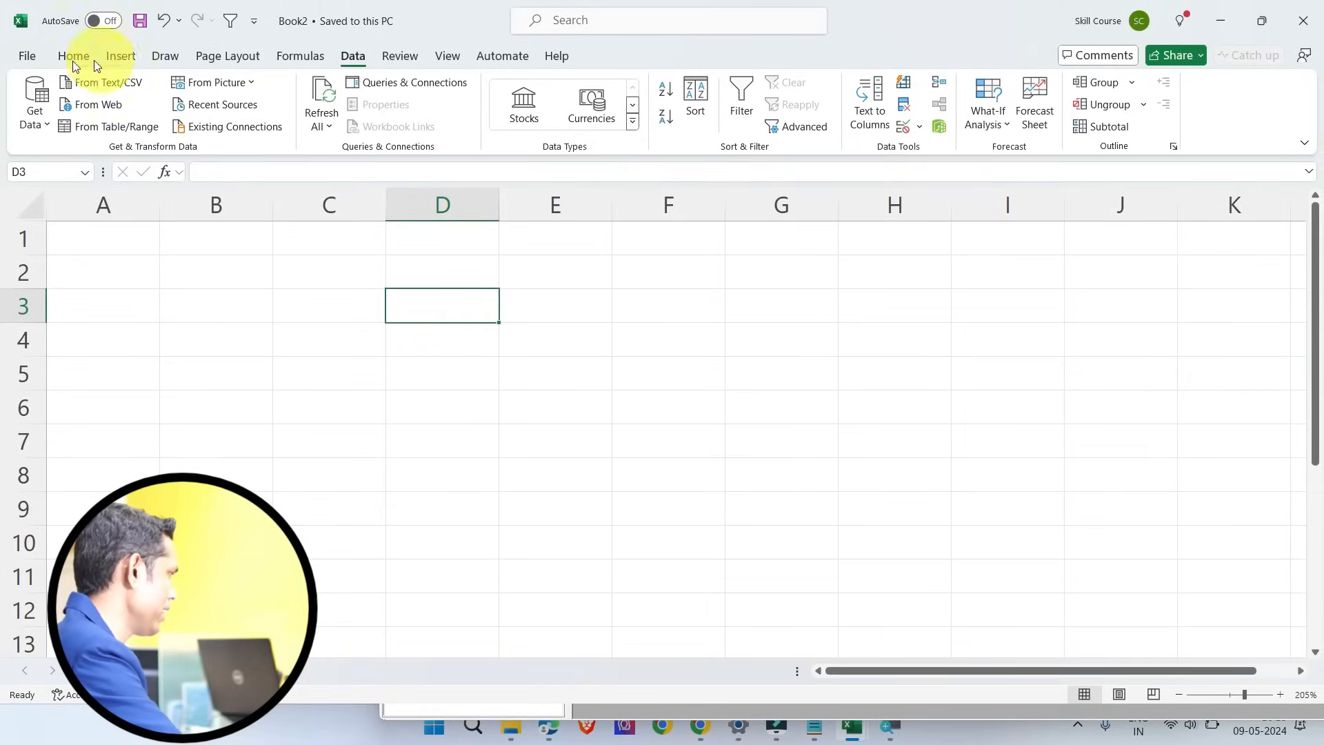
Step: Open the recent workbook ADVANCE GOAL SEEK 5 and clear the product name in A5
left_click(28, 57)
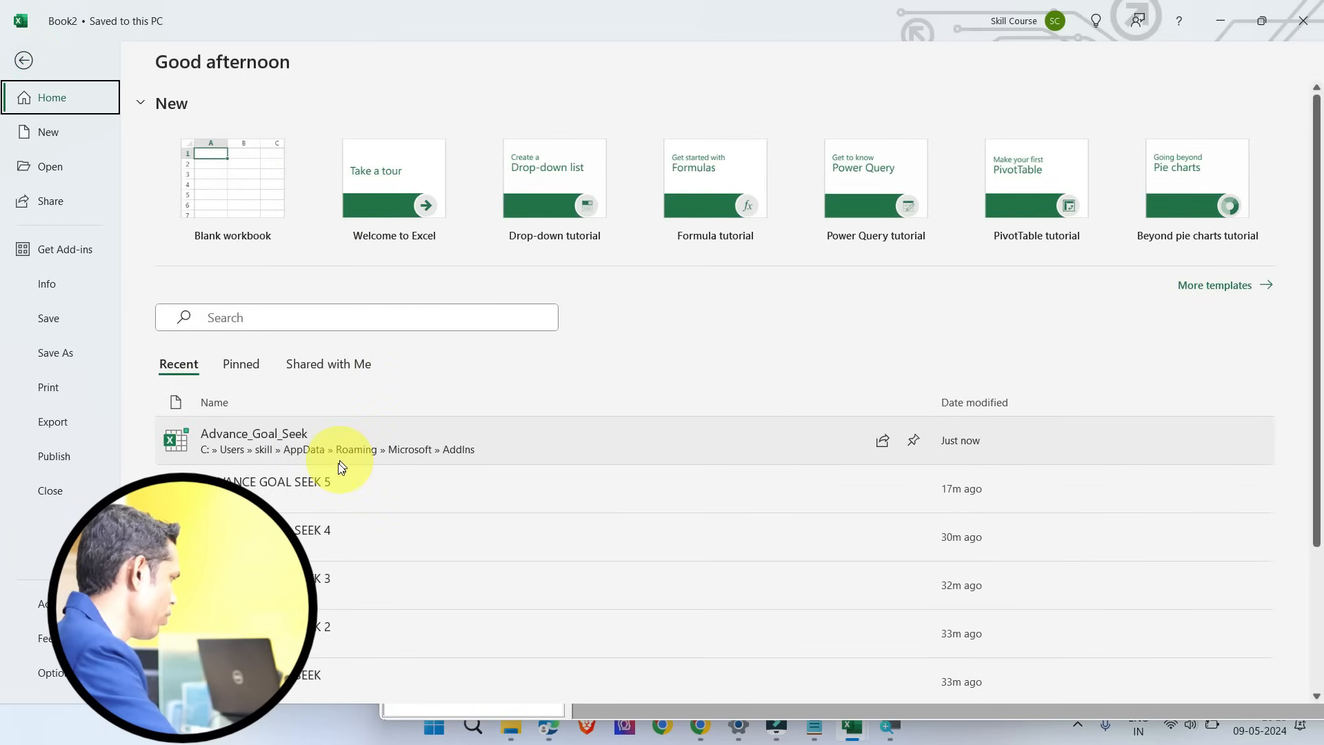
left_click(324, 493)
left_click(388, 362)
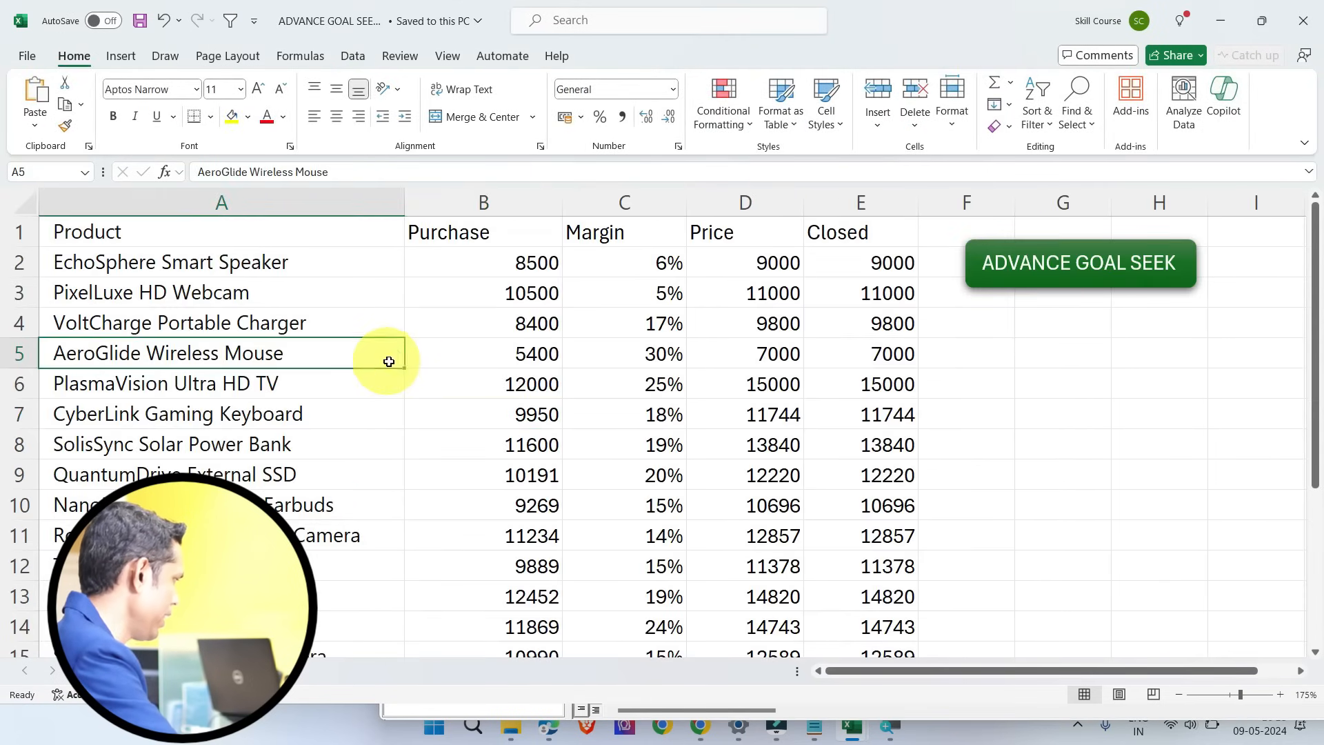
key("ctrl+a")
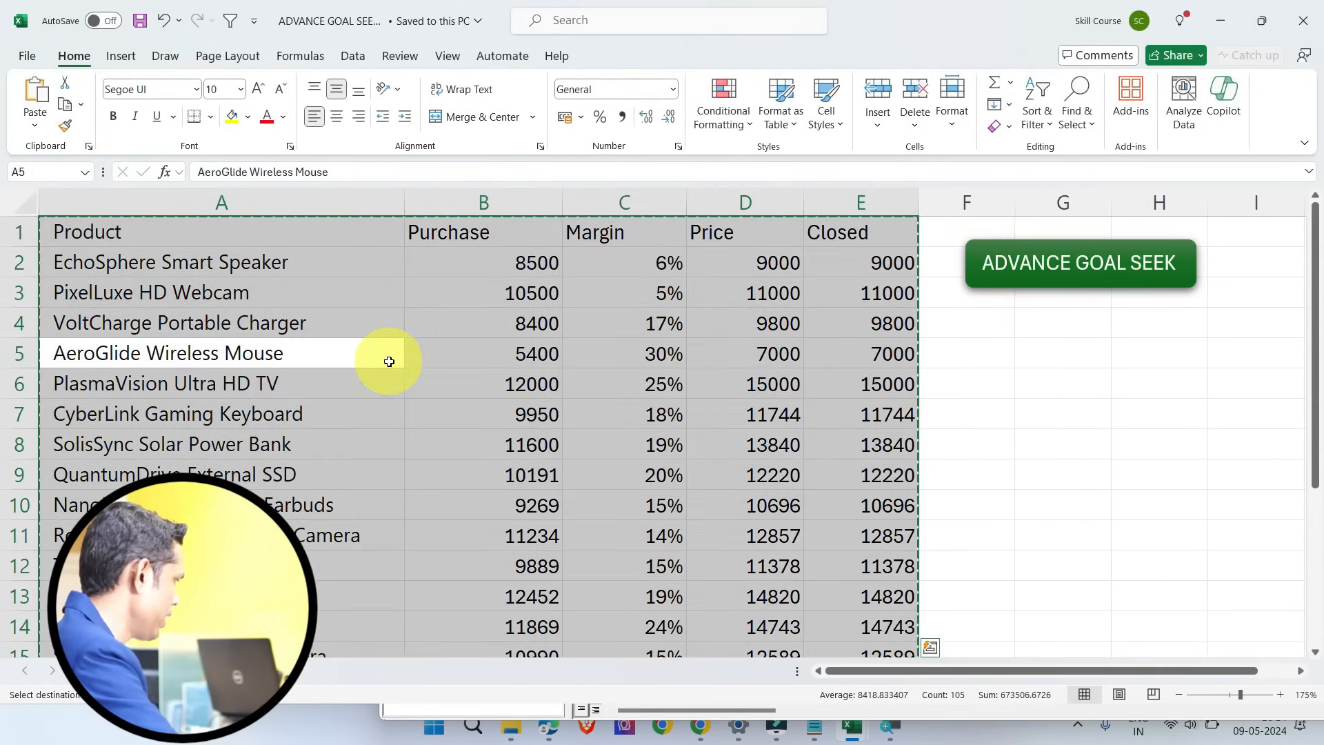
key("BackSpace")
key("Tab")
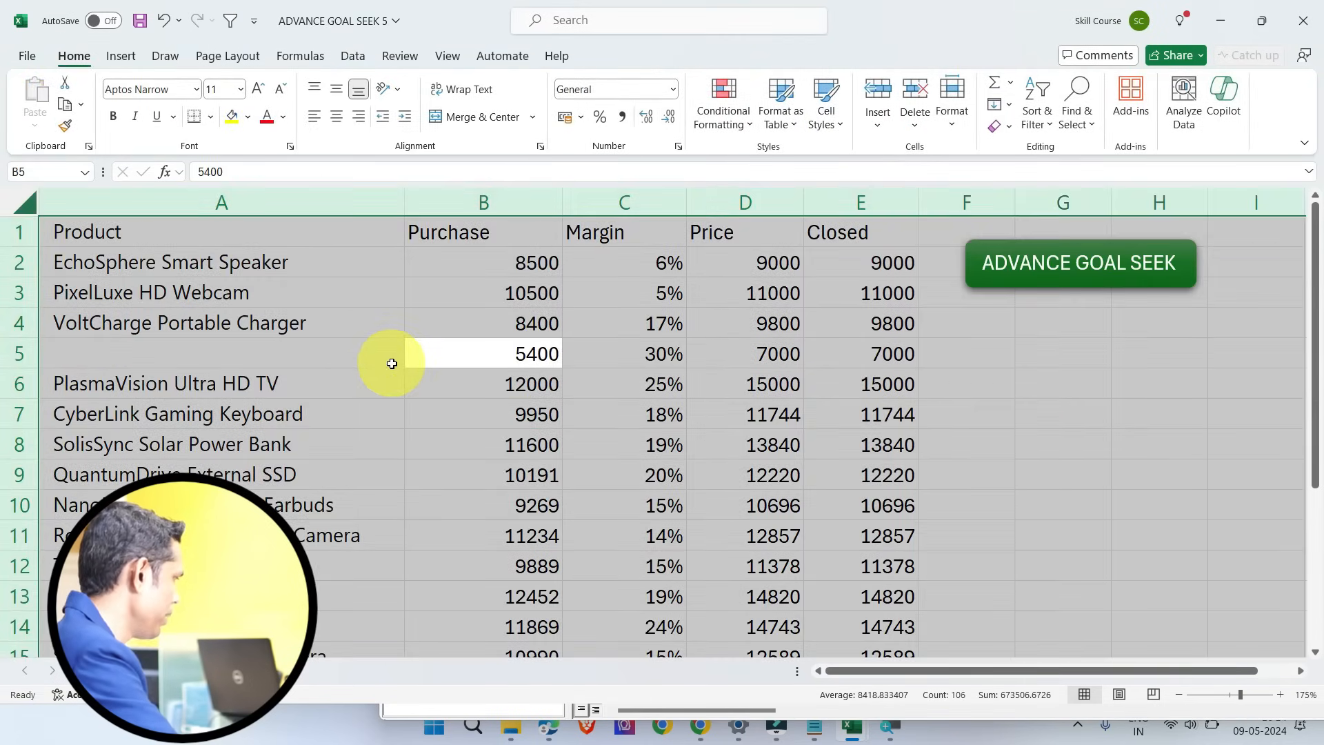
Step: Copy the whole product table from ADVANCE GOAL SEEK 5 into Book2, starting at cell A1
left_click(403, 365)
key("ctrl+a")
key("ctrl+c")
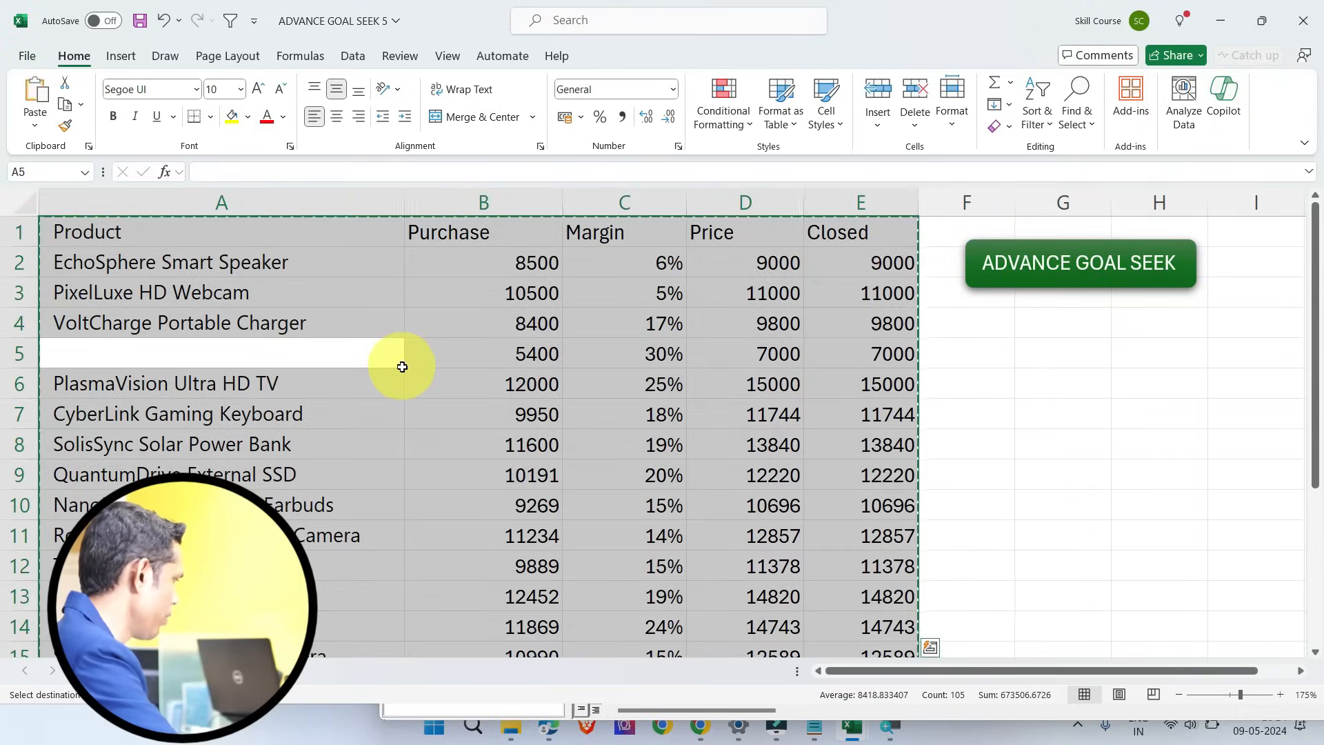
key("alt+Tab")
left_click(118, 244)
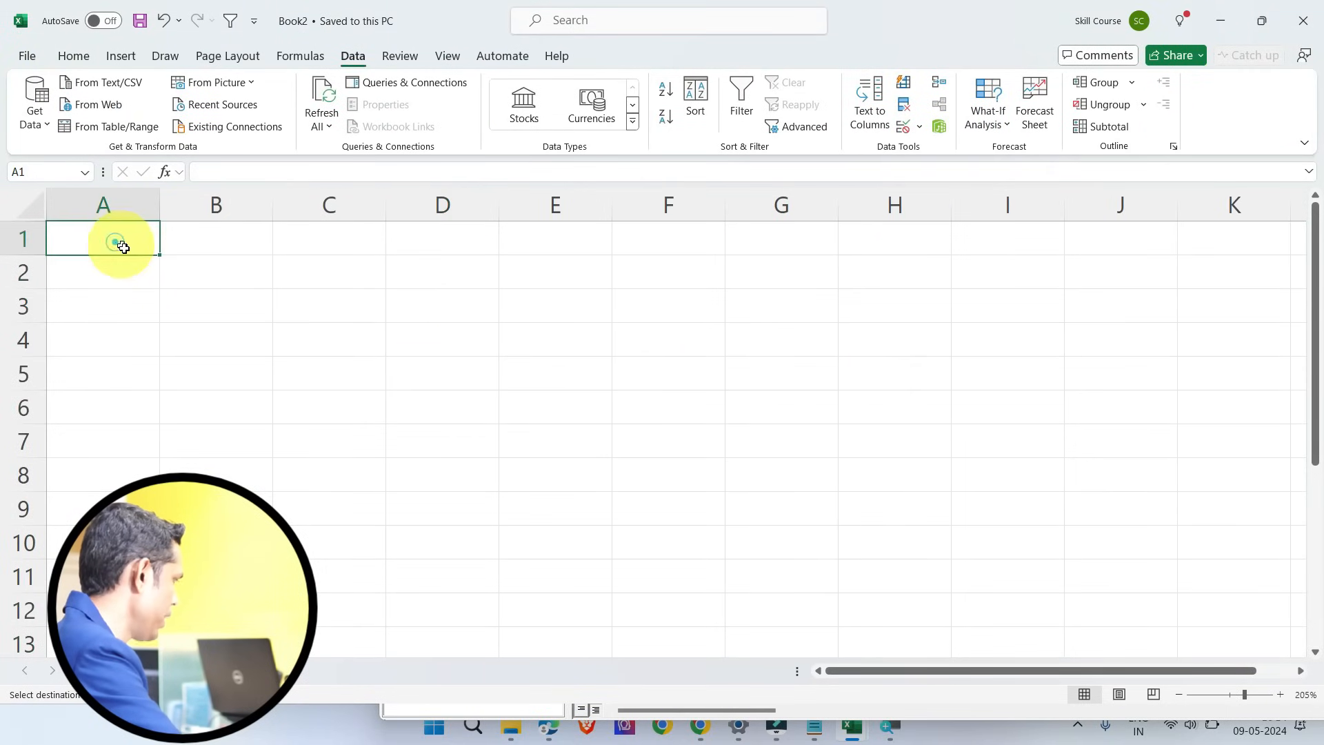
key("ctrl+v")
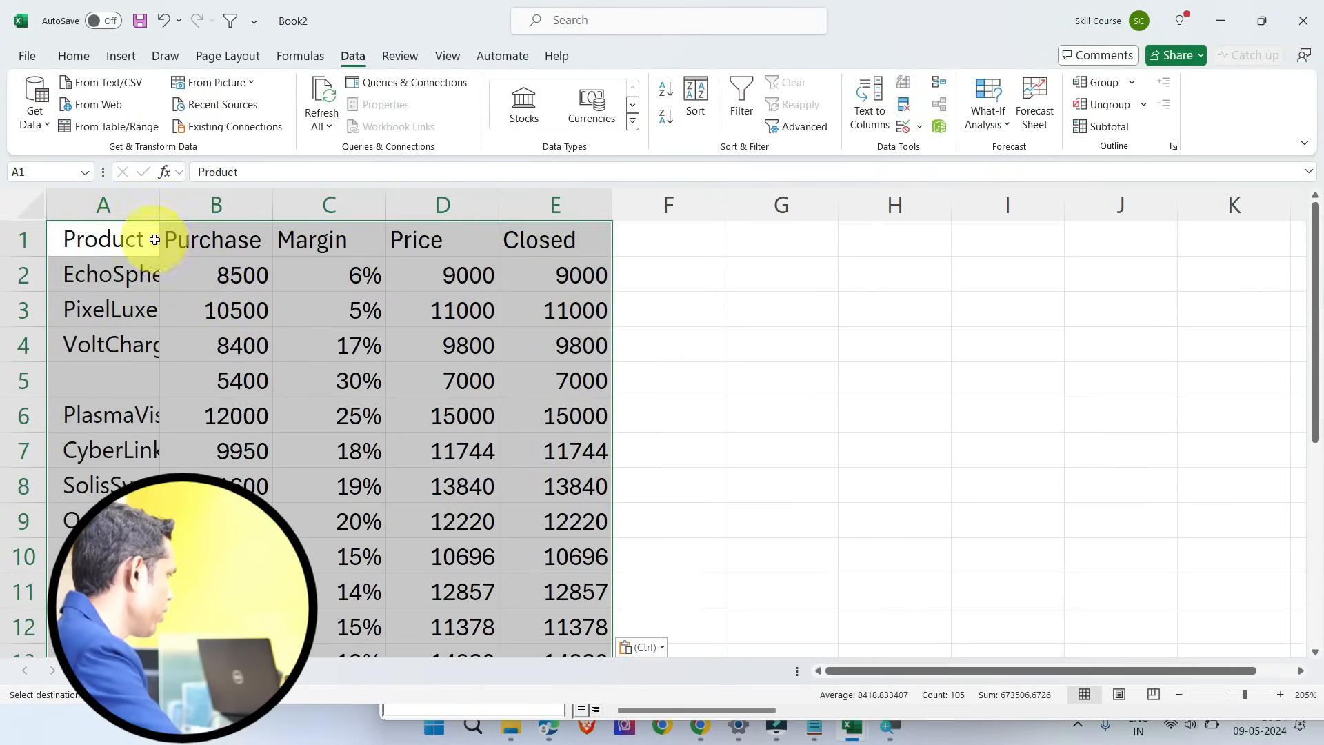
Step: Autofit the column widths of the pasted table and fill the 5% margin down the Margin column
left_click(635, 229)
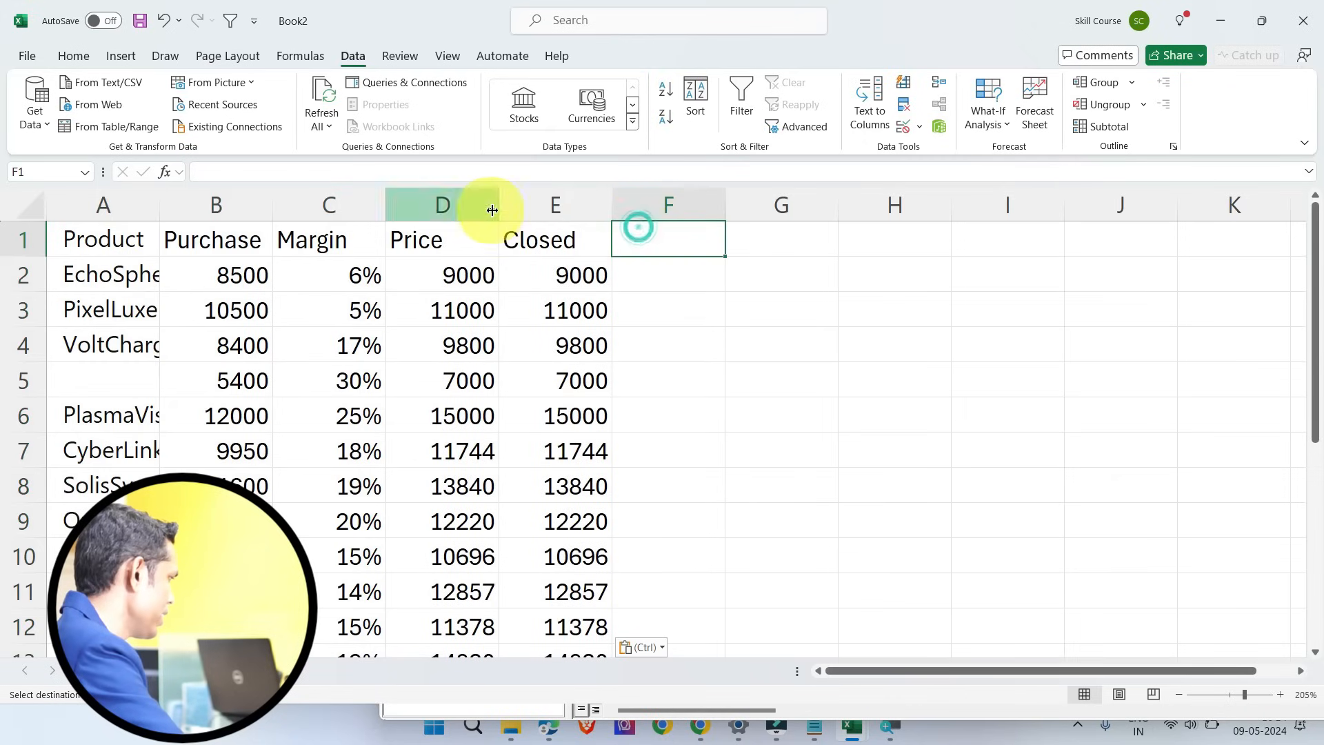
left_click(542, 229)
key("ctrl+a")
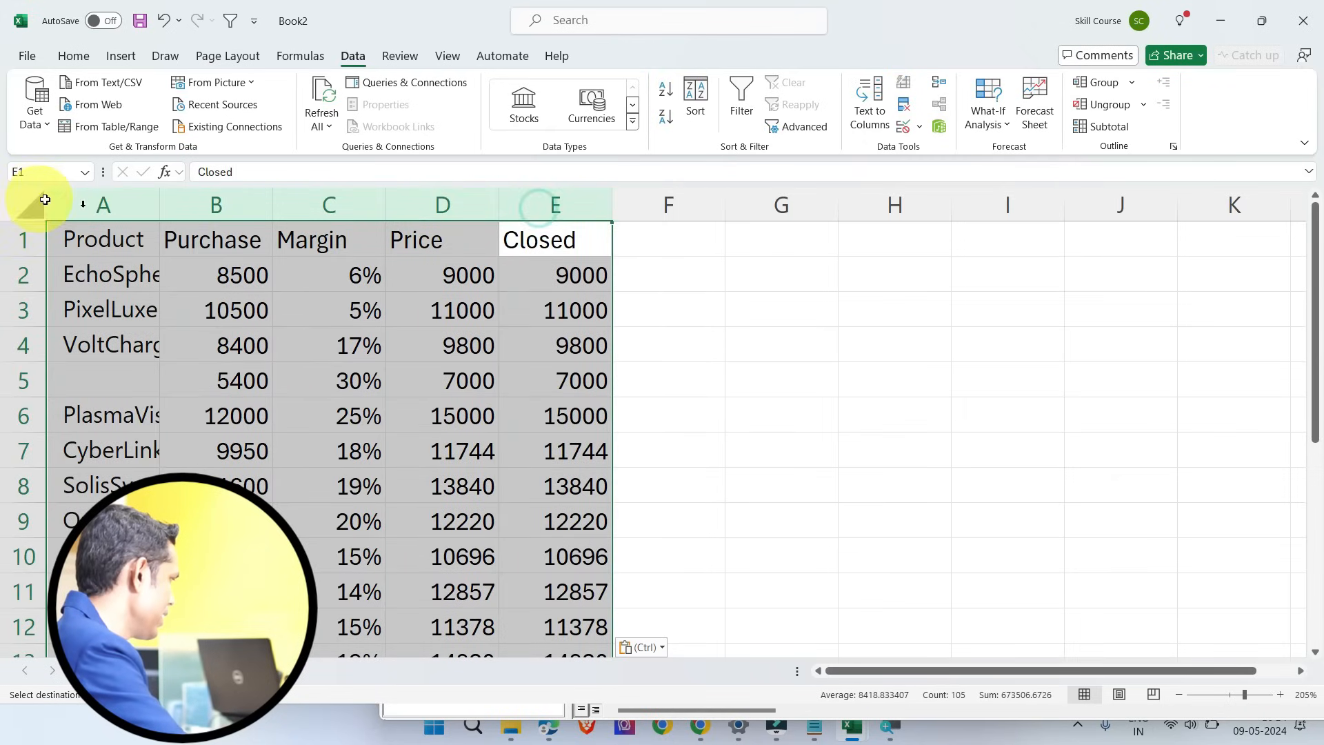
double_click(159, 205)
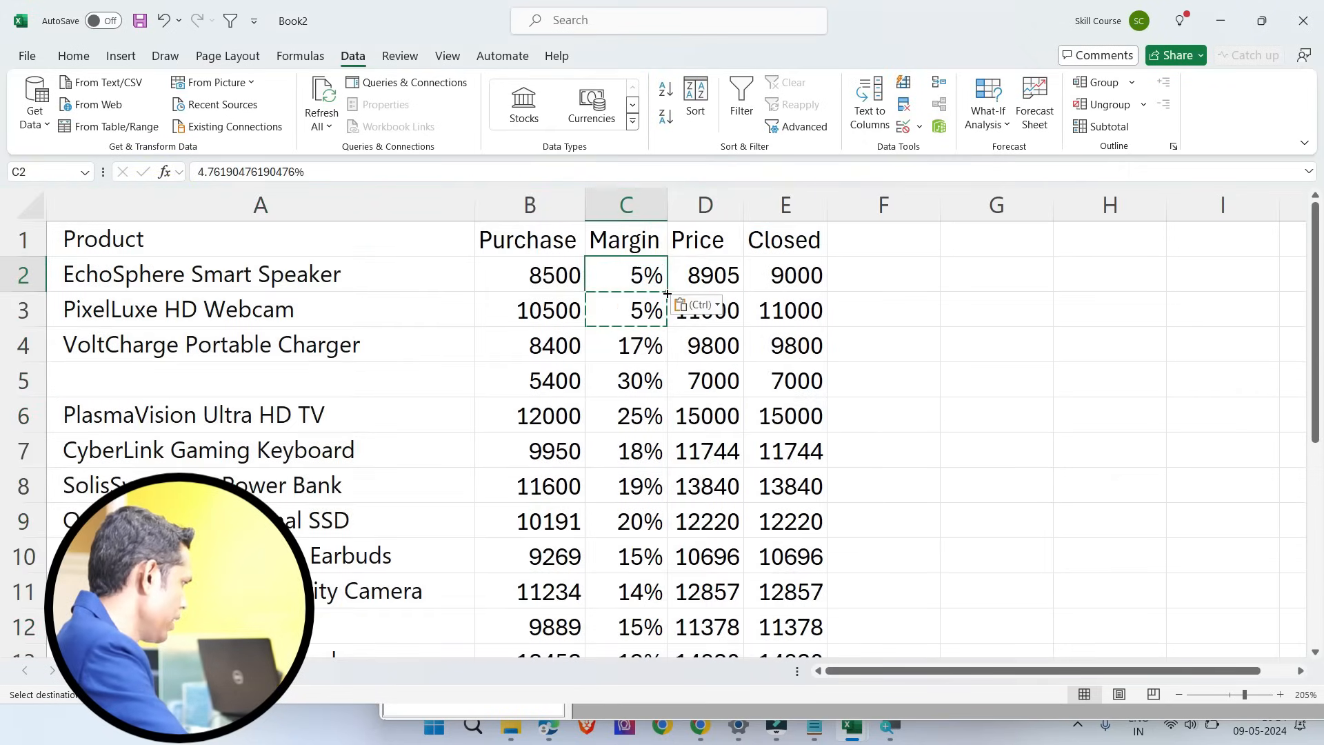
double_click(666, 293)
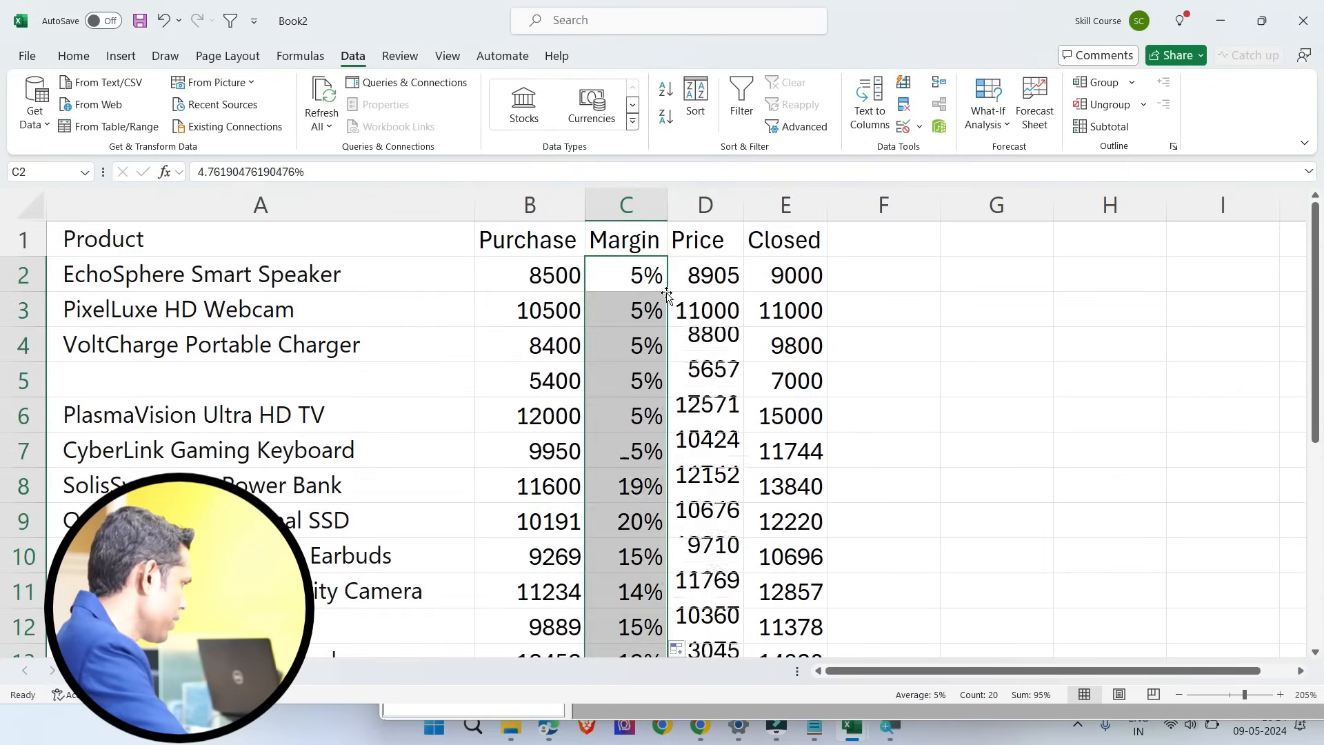
Step: Compare the Margin, Price and Closed values across the first product rows, including the formula in the Price column
left_click(654, 373)
left_click_drag(799, 274, 793, 451)
left_click_drag(701, 276, 707, 452)
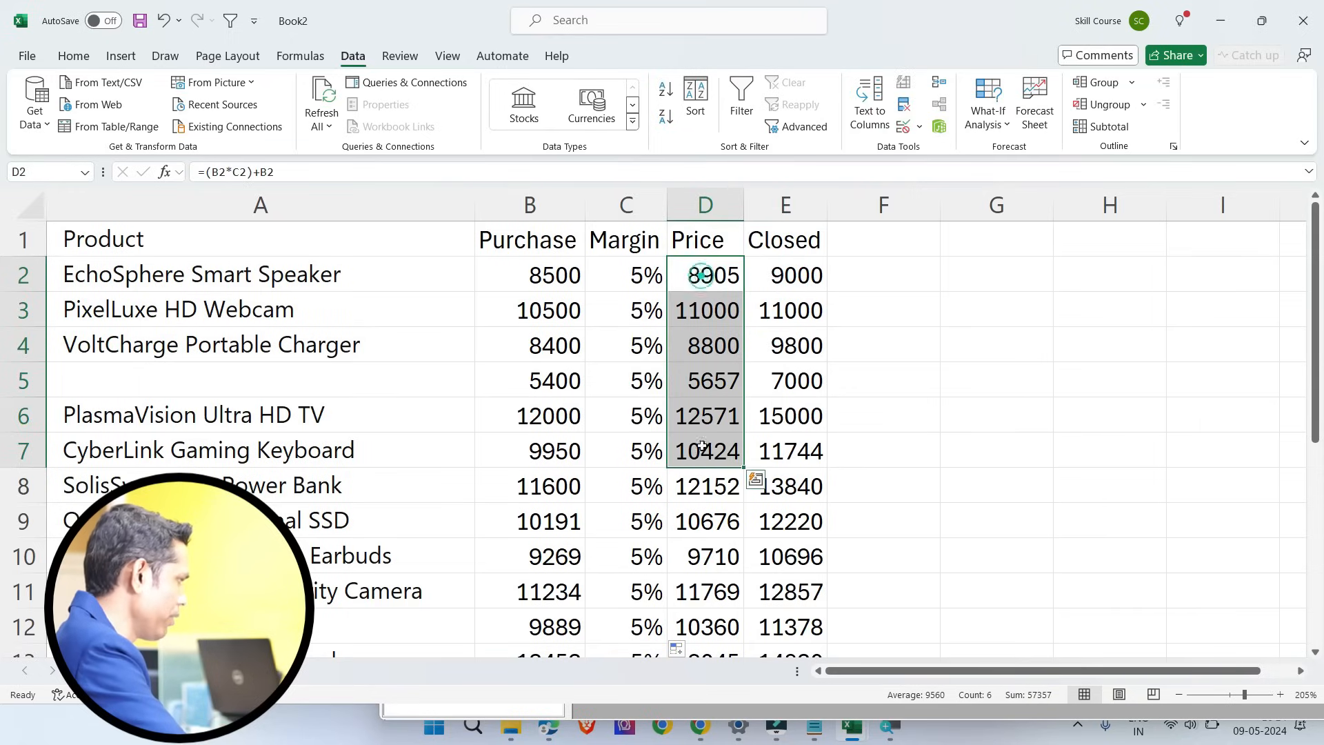
left_click(804, 276)
left_click_drag(612, 281, 625, 489)
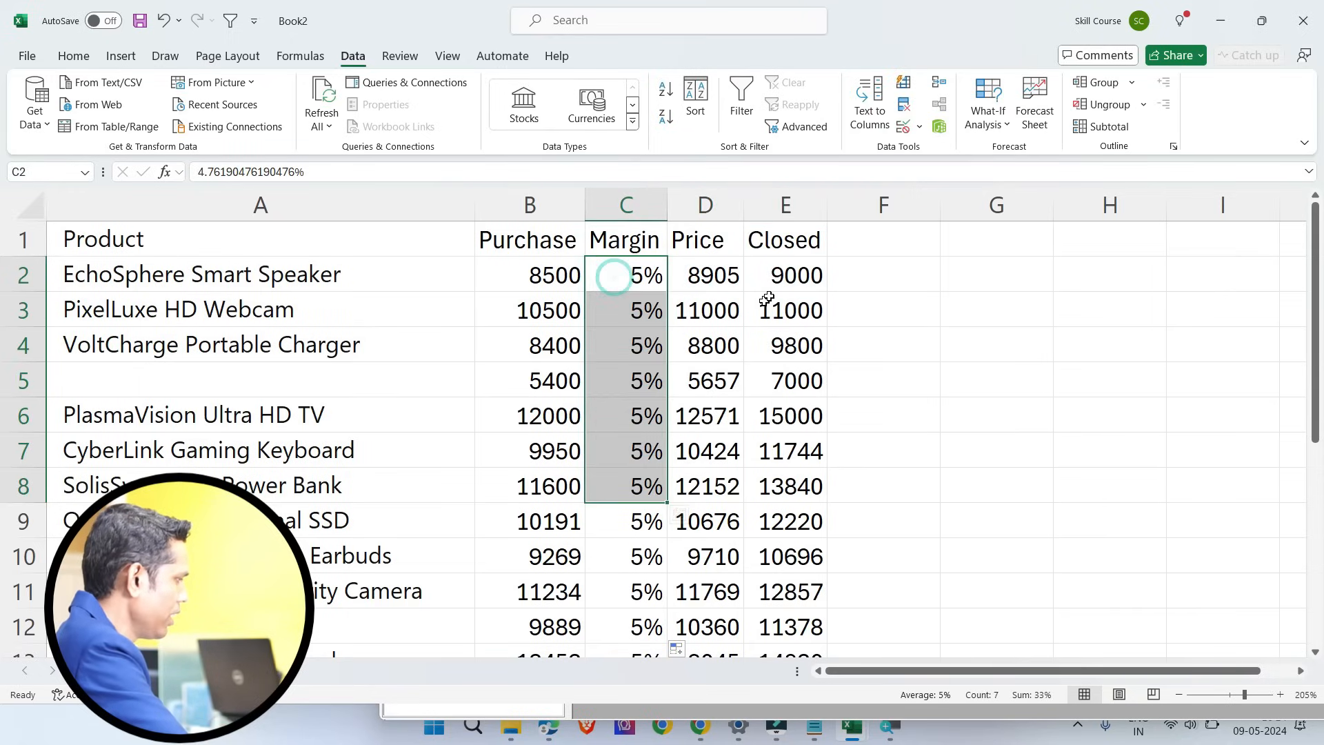
left_click_drag(791, 276, 767, 499)
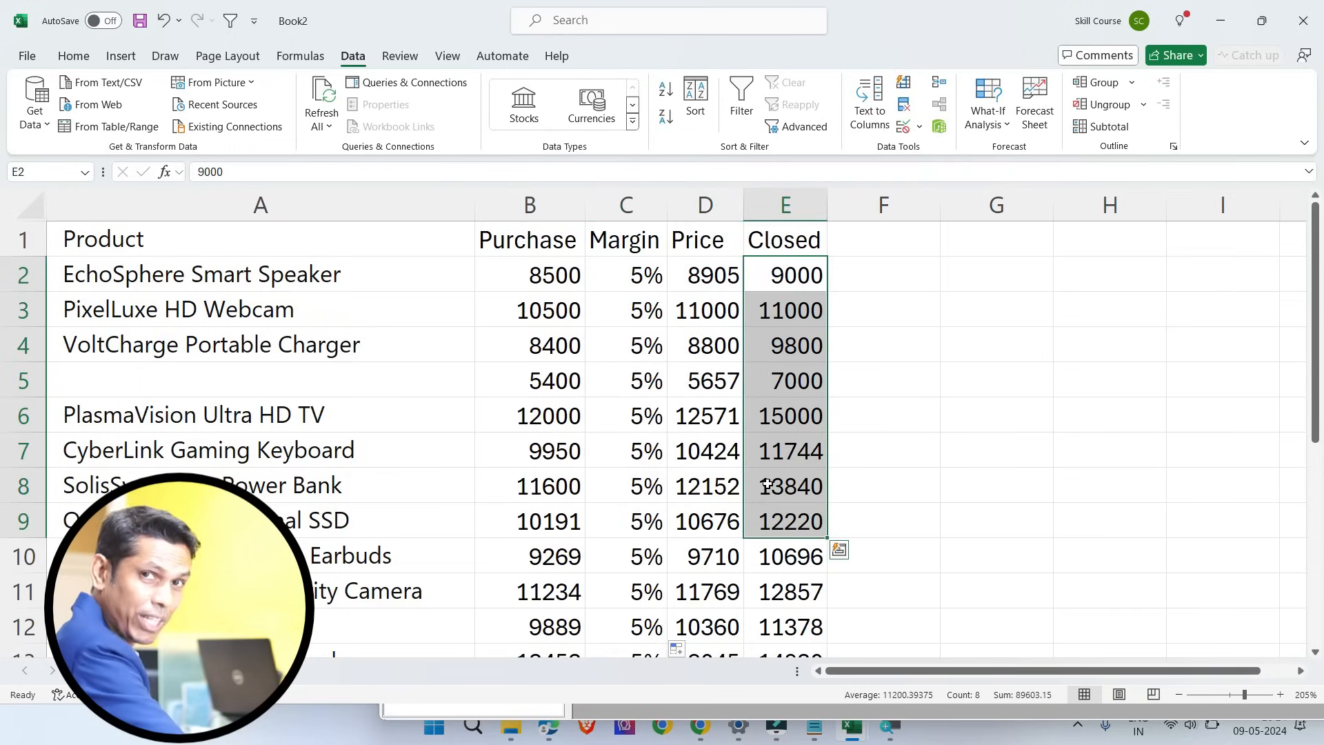
left_click(804, 276)
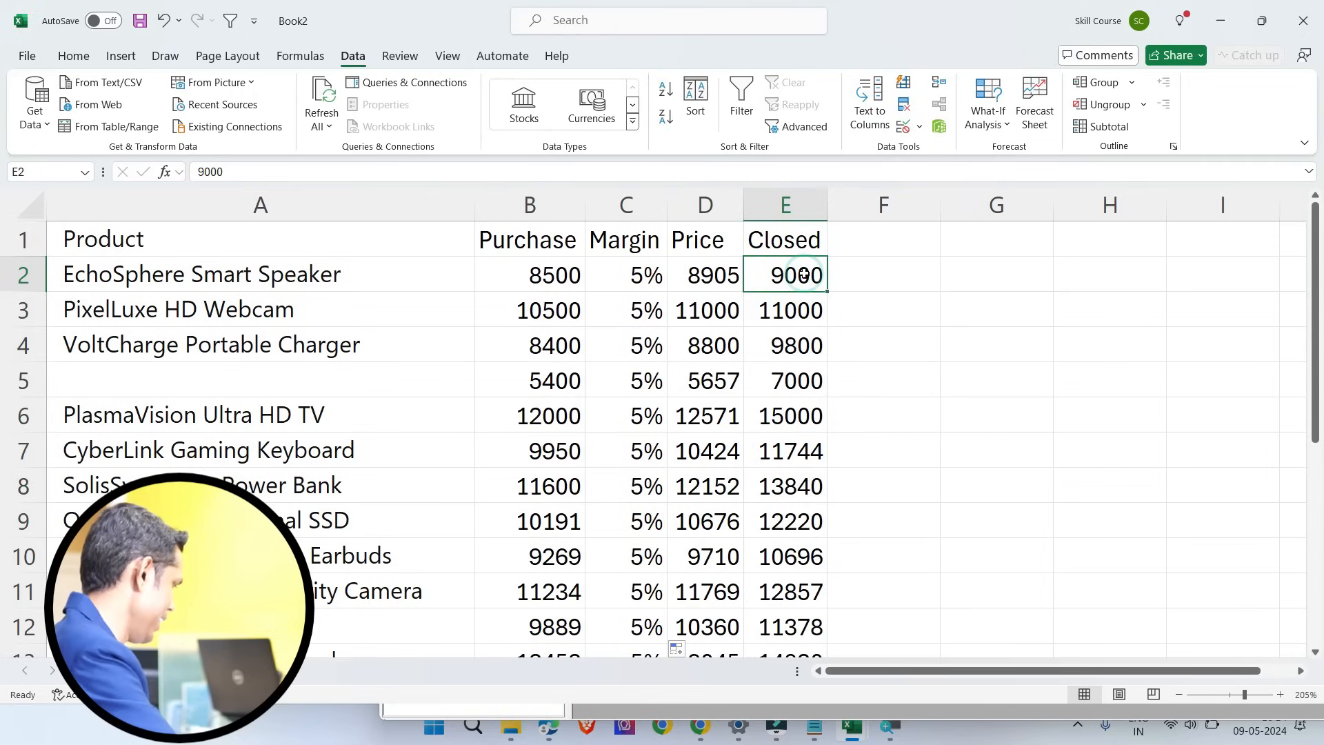
left_click(942, 258)
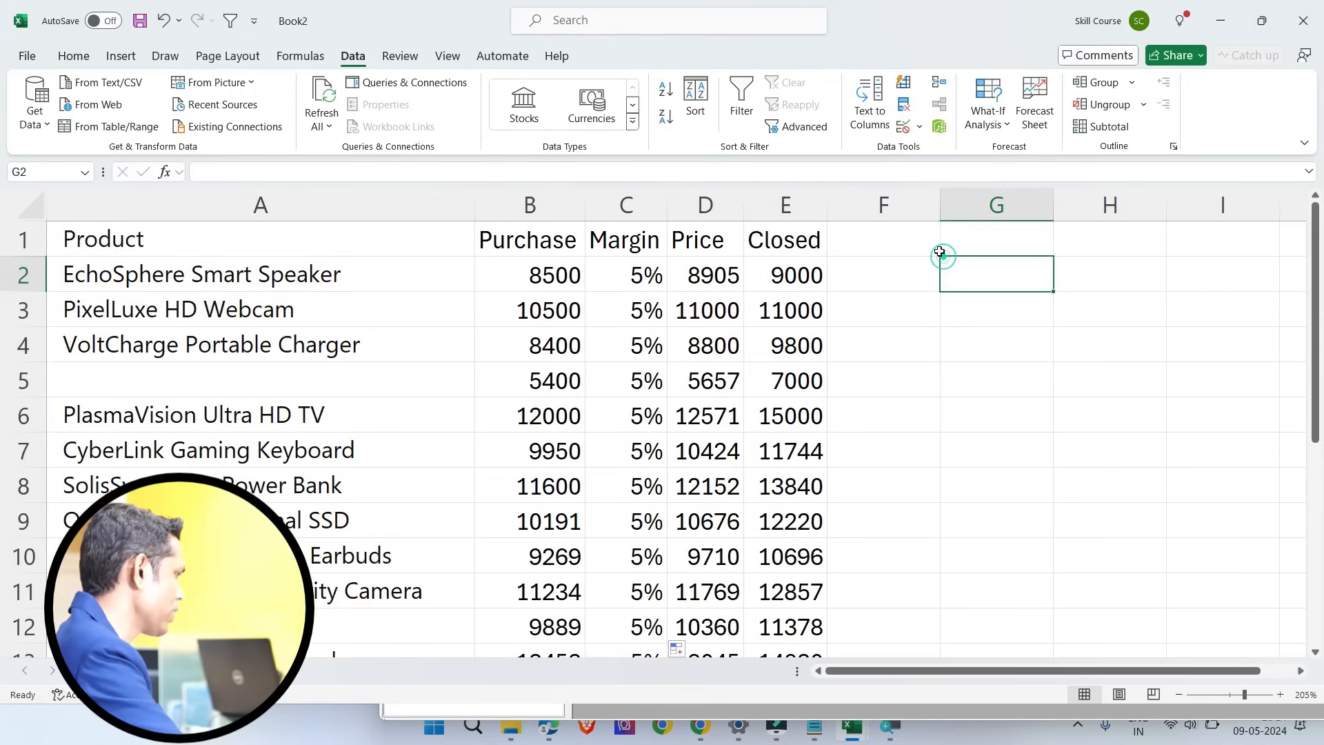
Step: Draw a rounded rectangle about 0.74 cm high and 1.98 cm wide beside the table, around cells F2 to G3
left_click(138, 60)
left_click(250, 107)
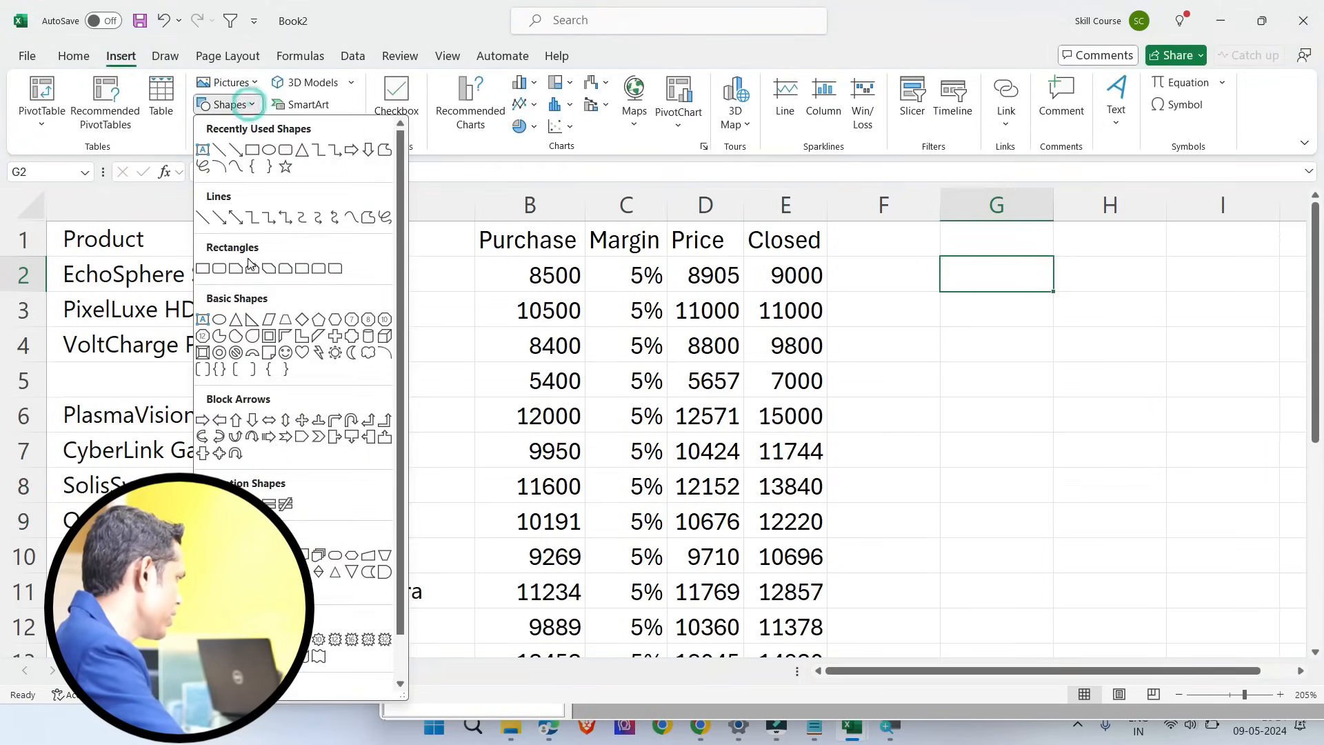
left_click(219, 268)
mouse_move(909, 272)
left_mouse_down()
mouse_move(1031, 304)
mouse_move(1040, 322)
left_mouse_up()
Step: Label the rounded rectangle GOAL SEEK and widen it so the text fits on one line
right_click(980, 303)
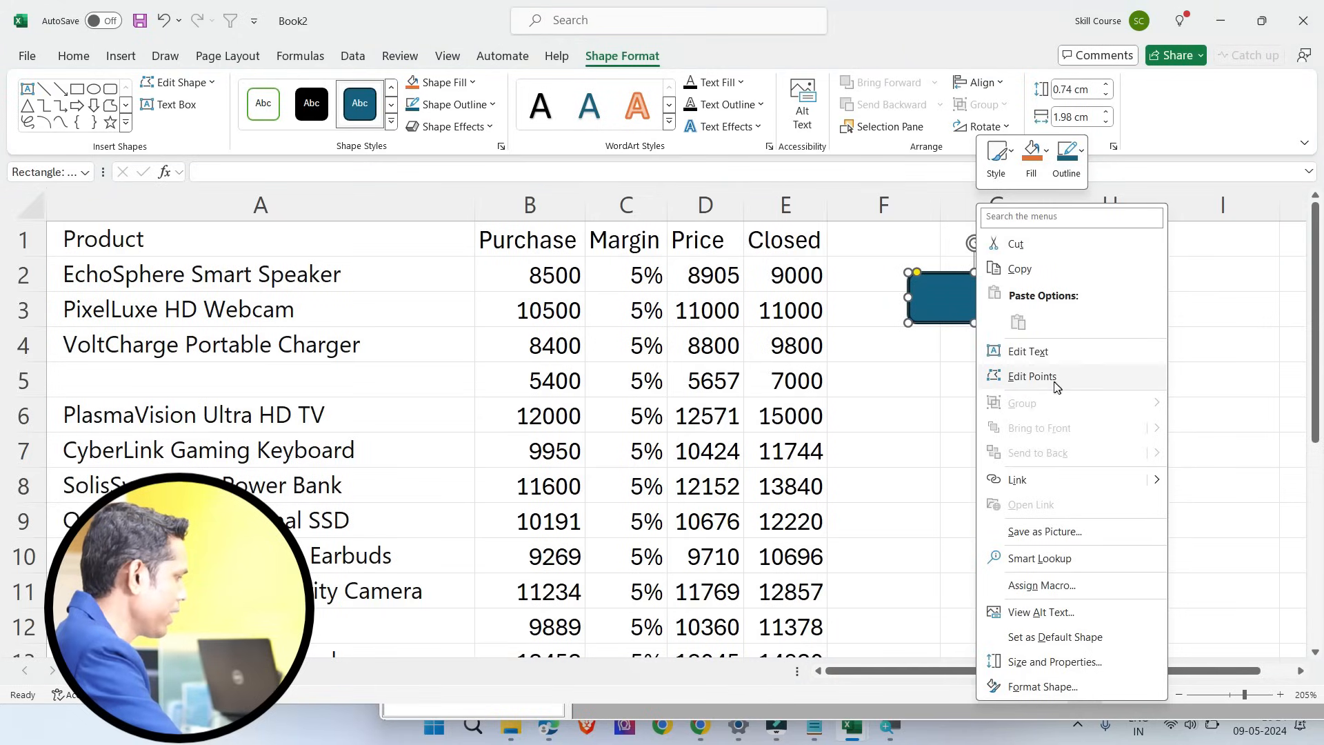
left_click(1043, 352)
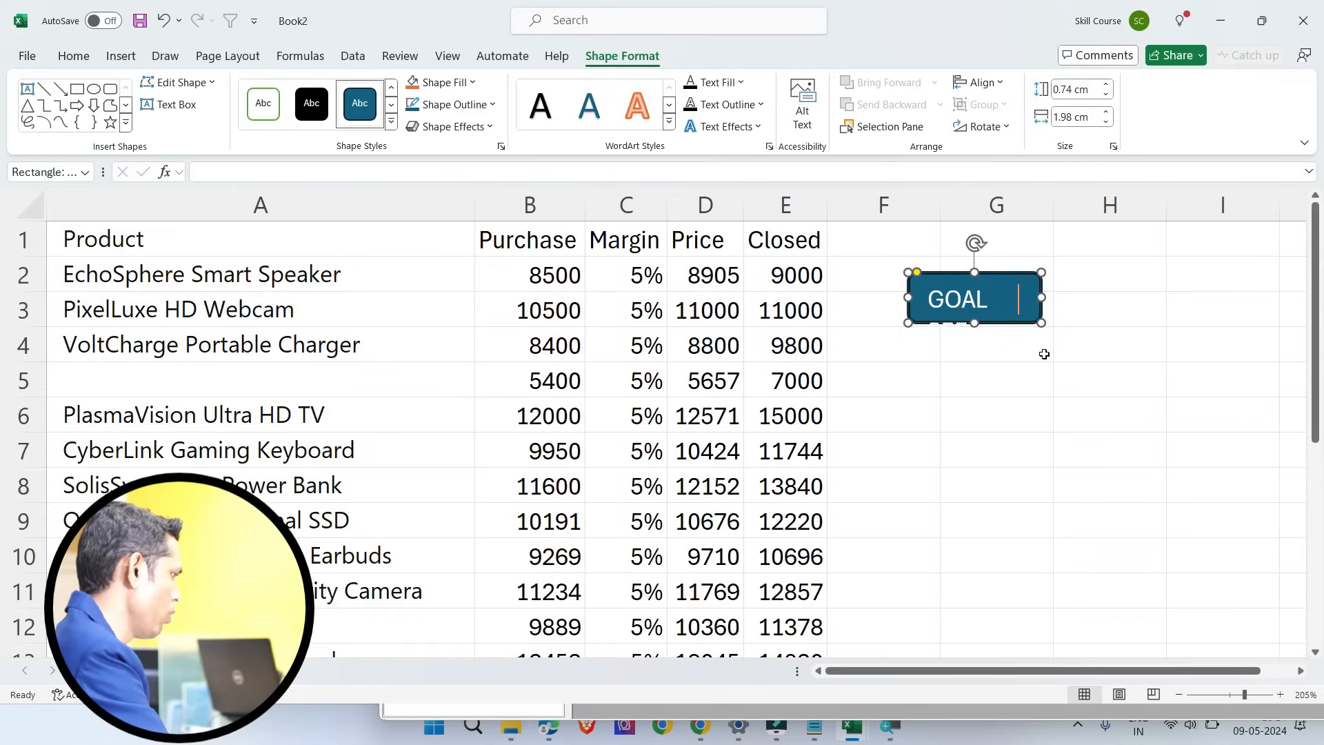
type("GOAL SEEK")
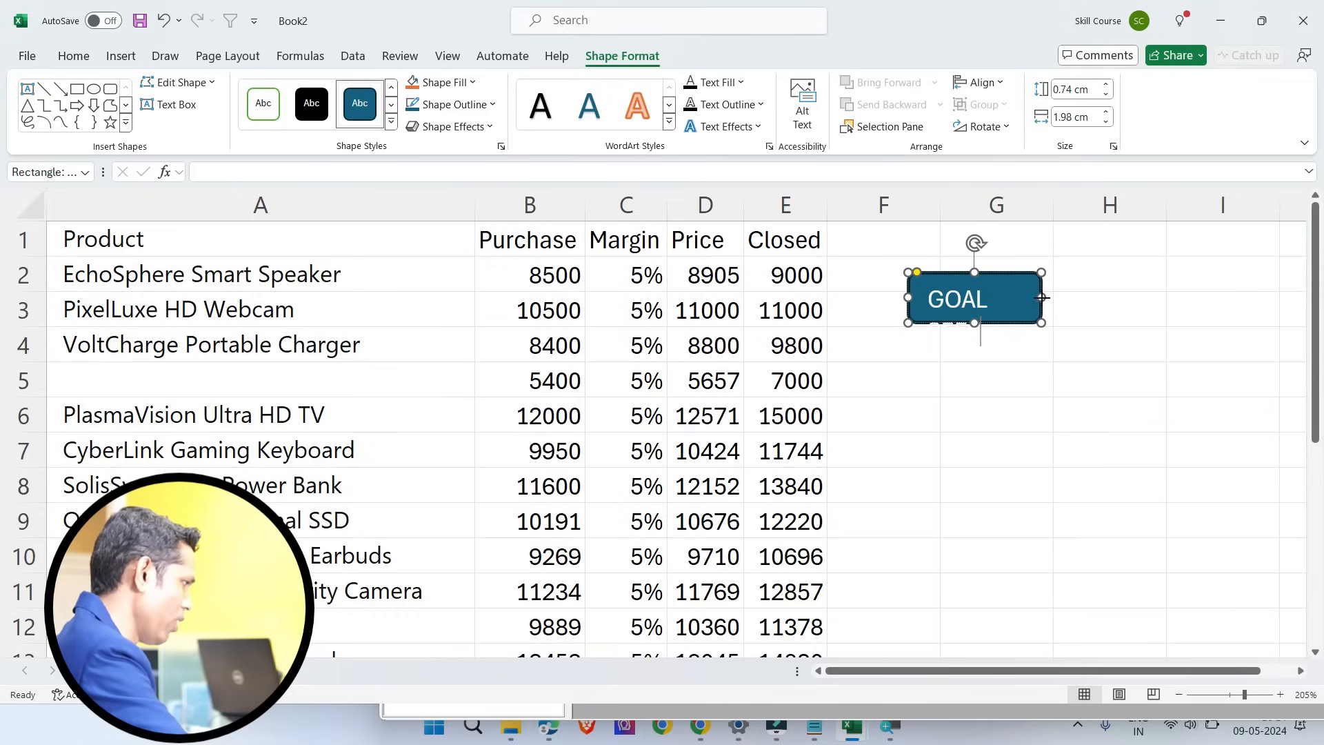
left_click_drag(1042, 297, 1082, 297)
left_click(1016, 380)
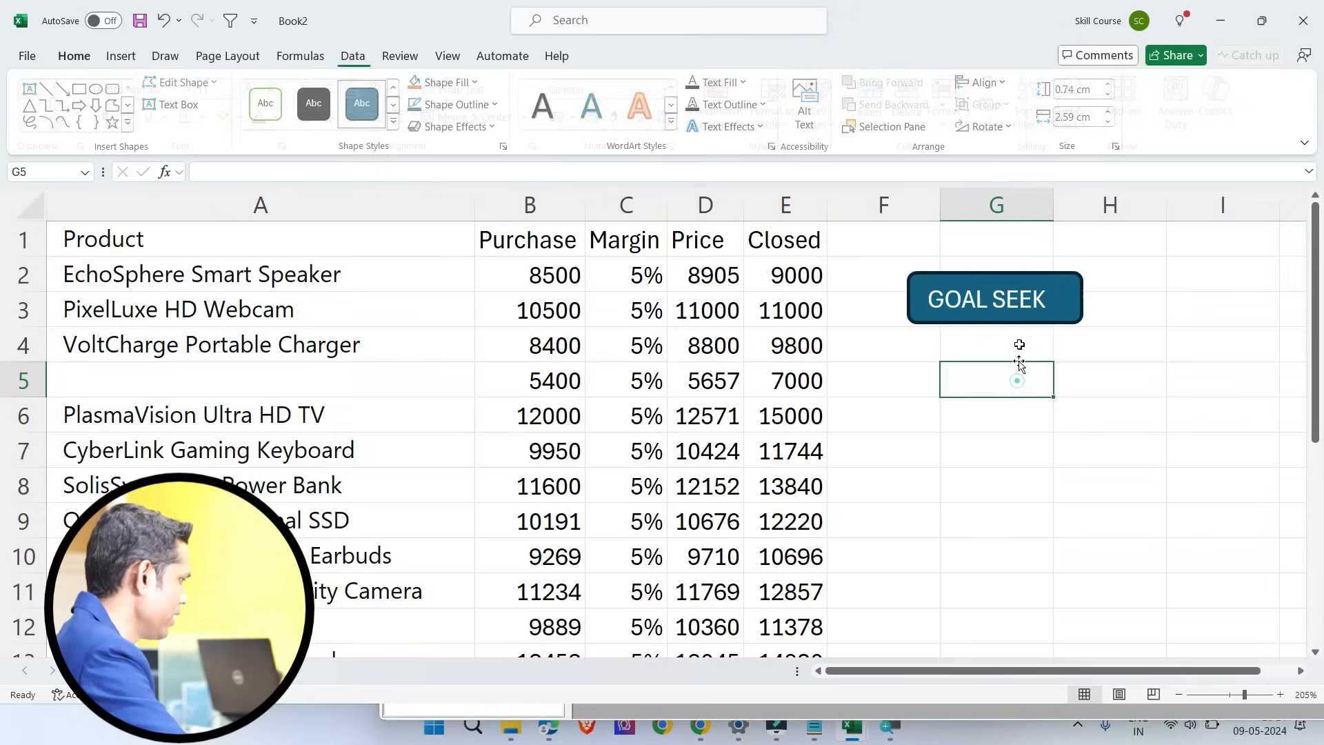
Step: Assign the Advanced_Goal_Seek macro from ADVANCE GOAL SEEK 5.xlsm to the GOAL SEEK shape
right_click(1021, 309)
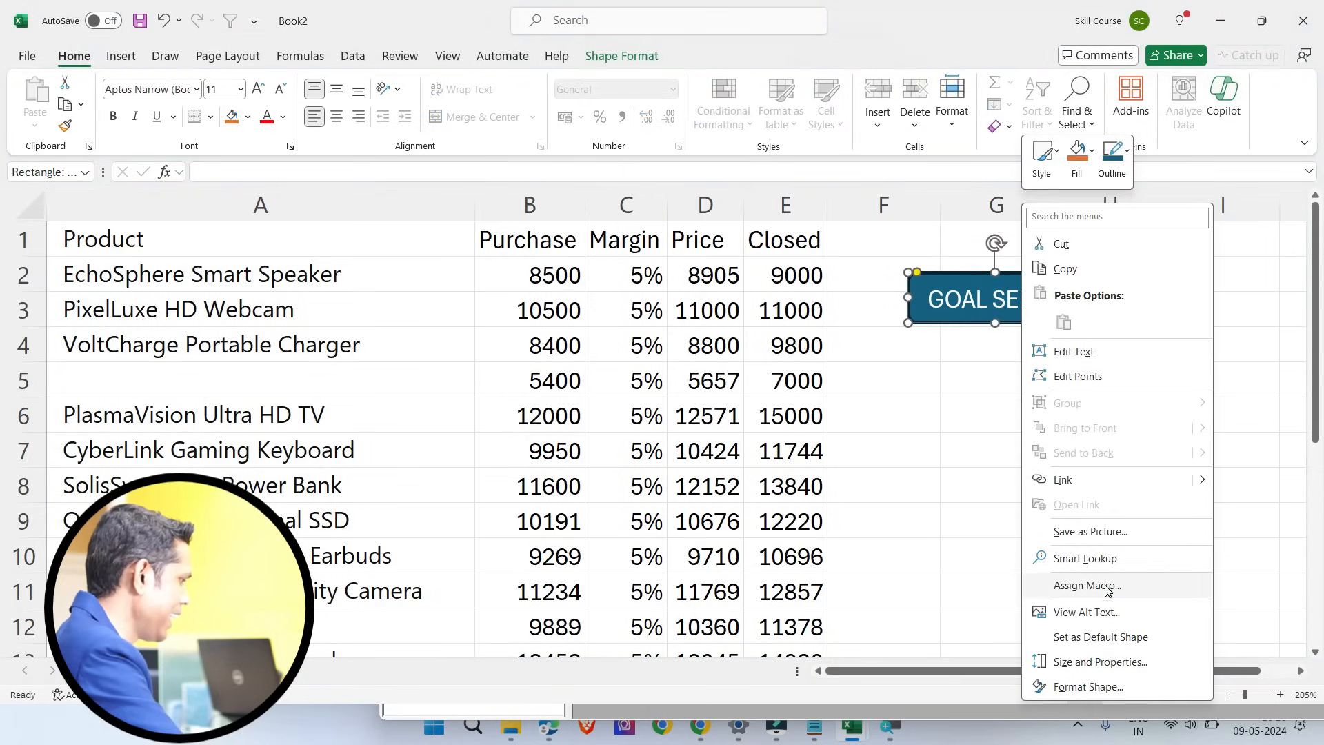
left_click(1101, 592)
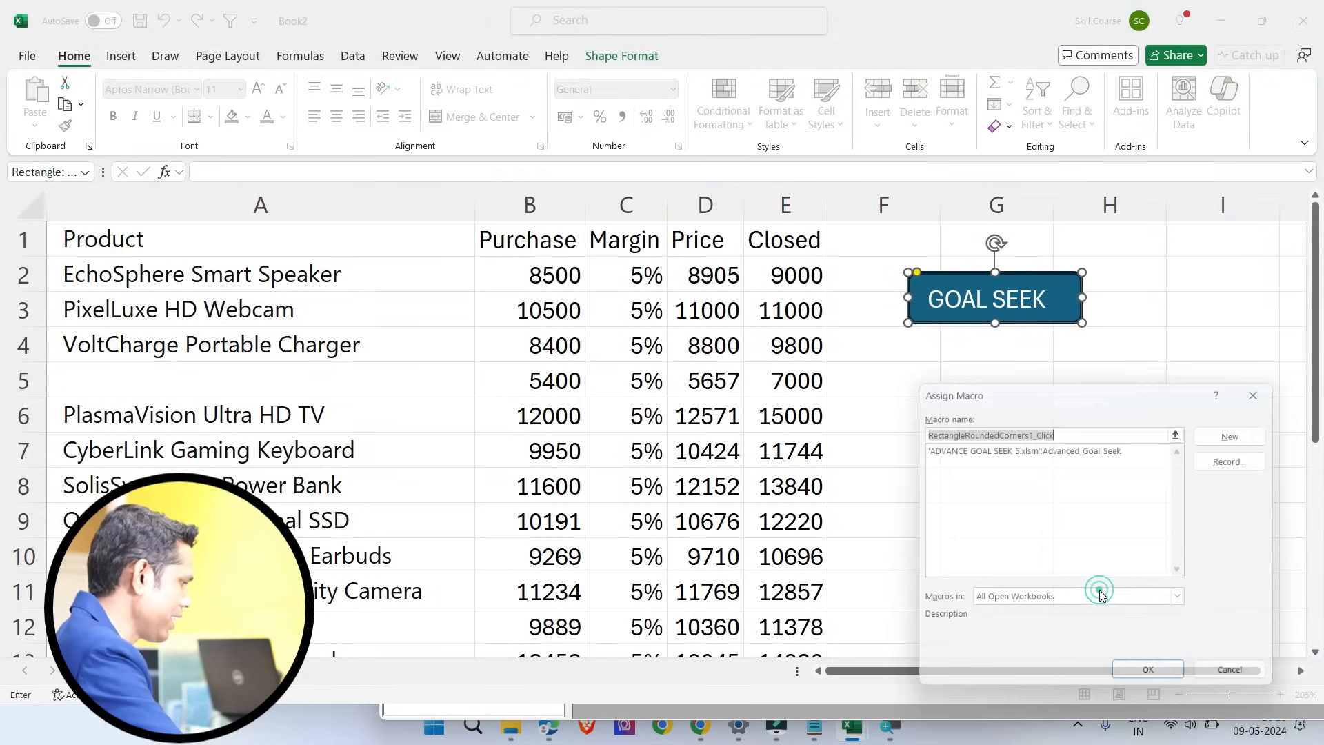
left_click(1005, 448)
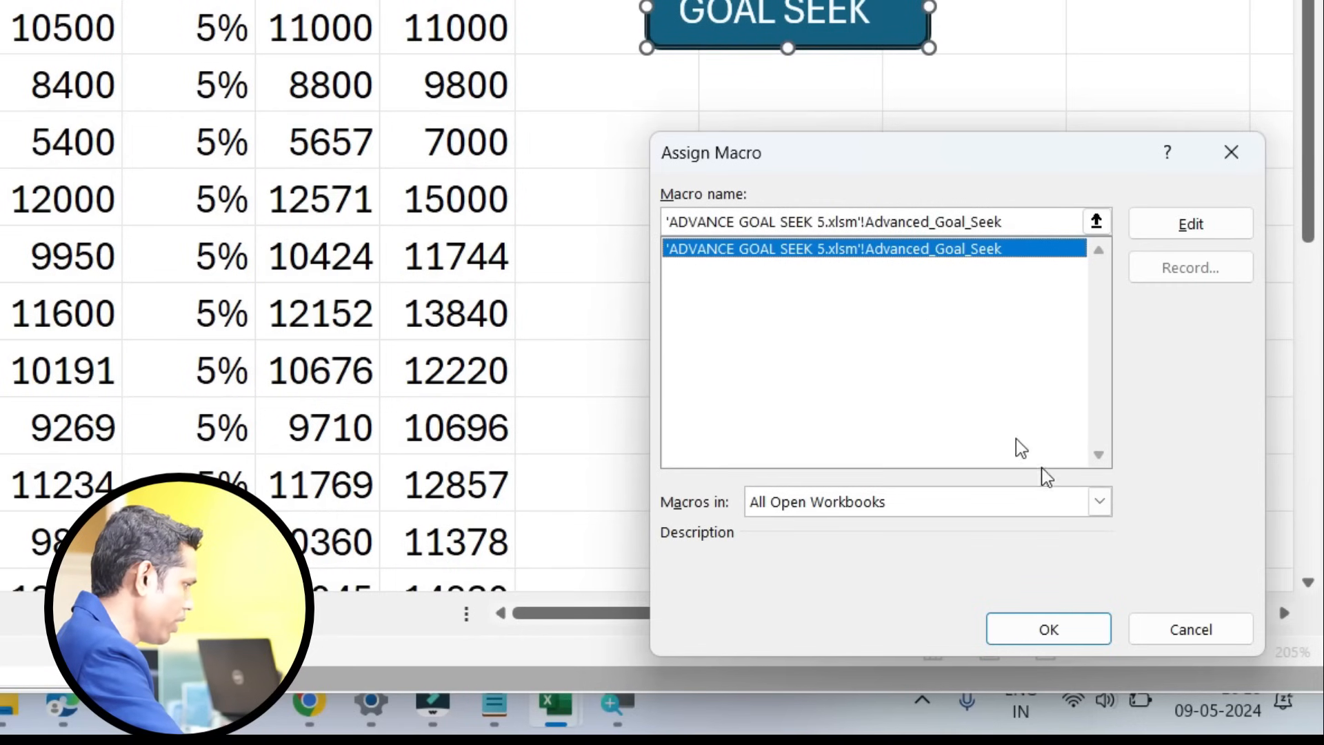
left_click(1074, 628)
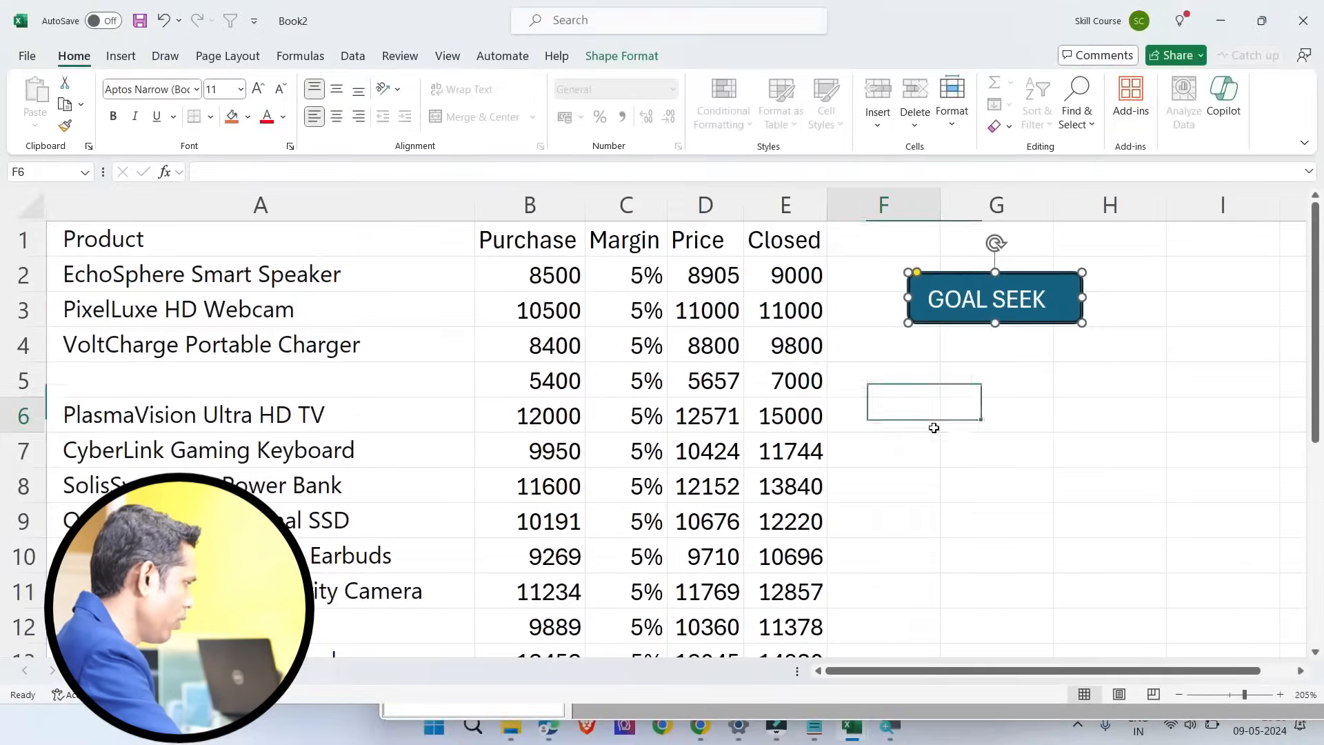
left_click(693, 203)
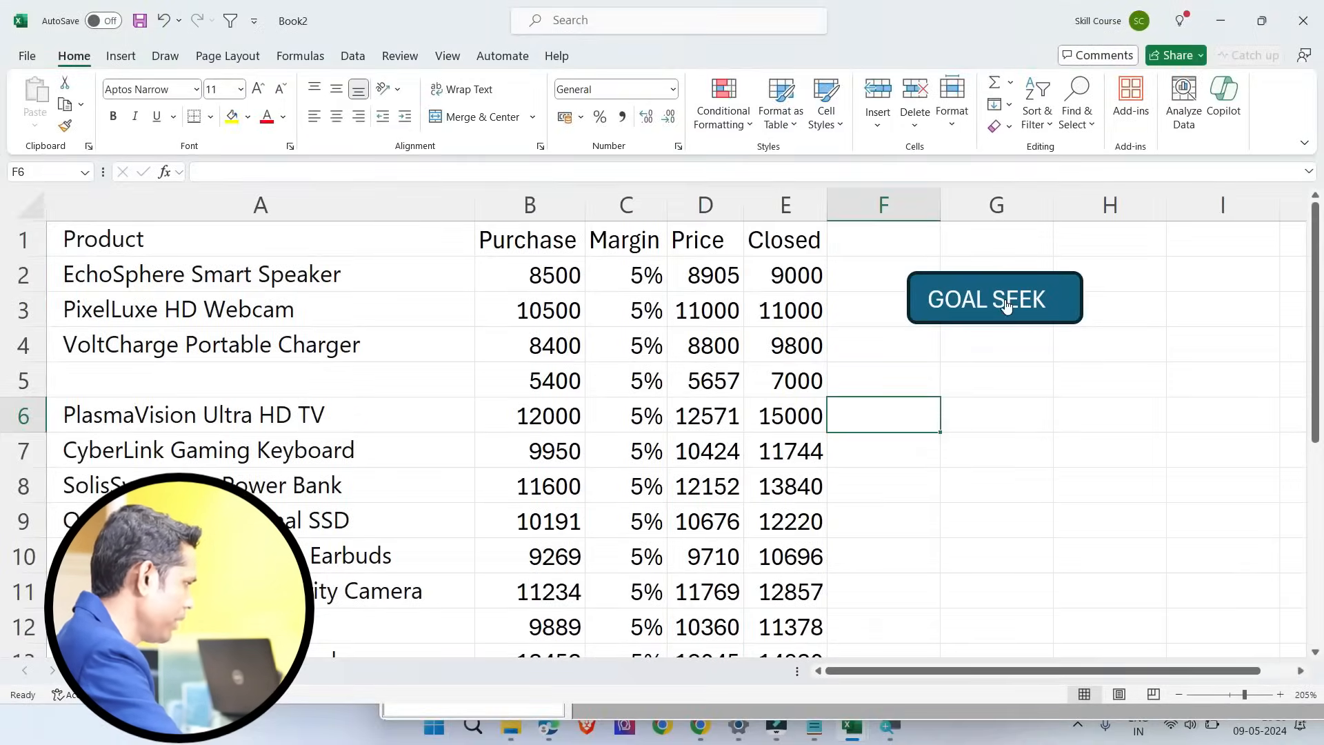
Step: Run the GOAL SEEK shape's macro with D2 as set value, E2 as to value and C2 as changing cell
left_click(1001, 316)
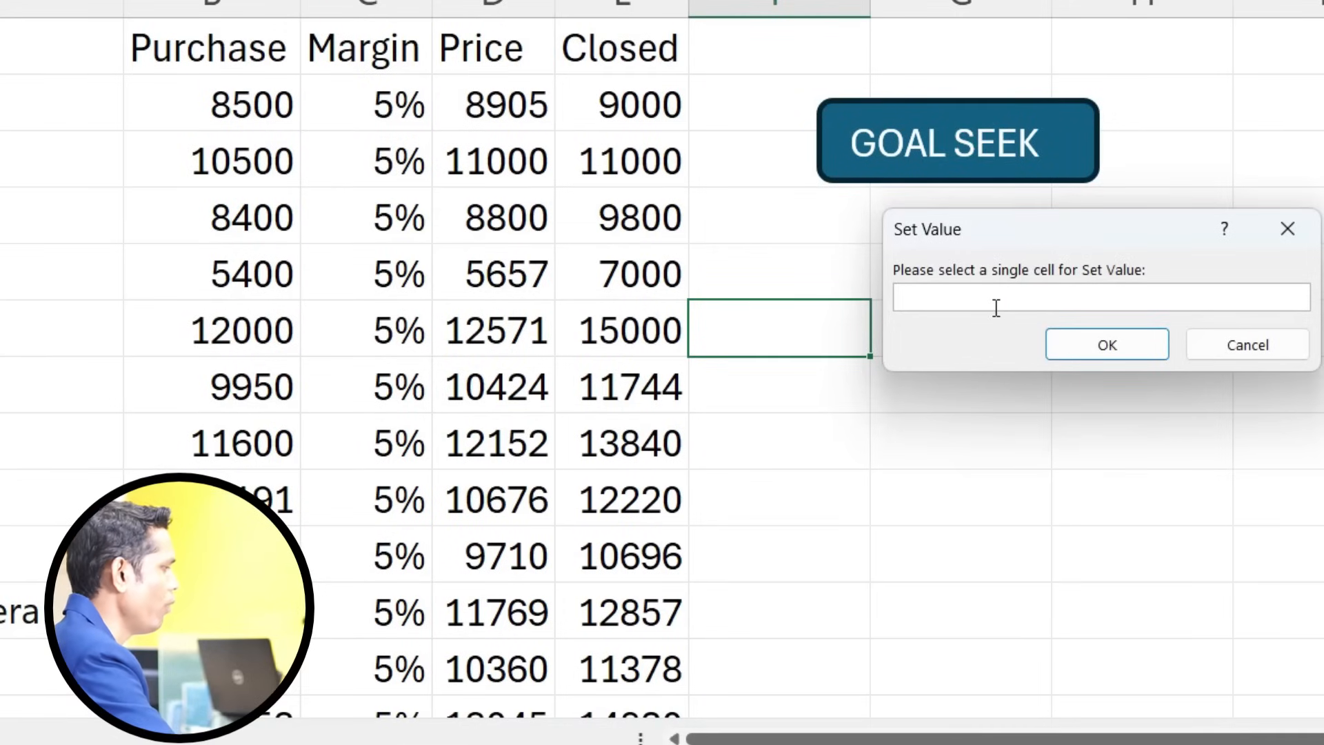
left_click(945, 297)
left_click(513, 105)
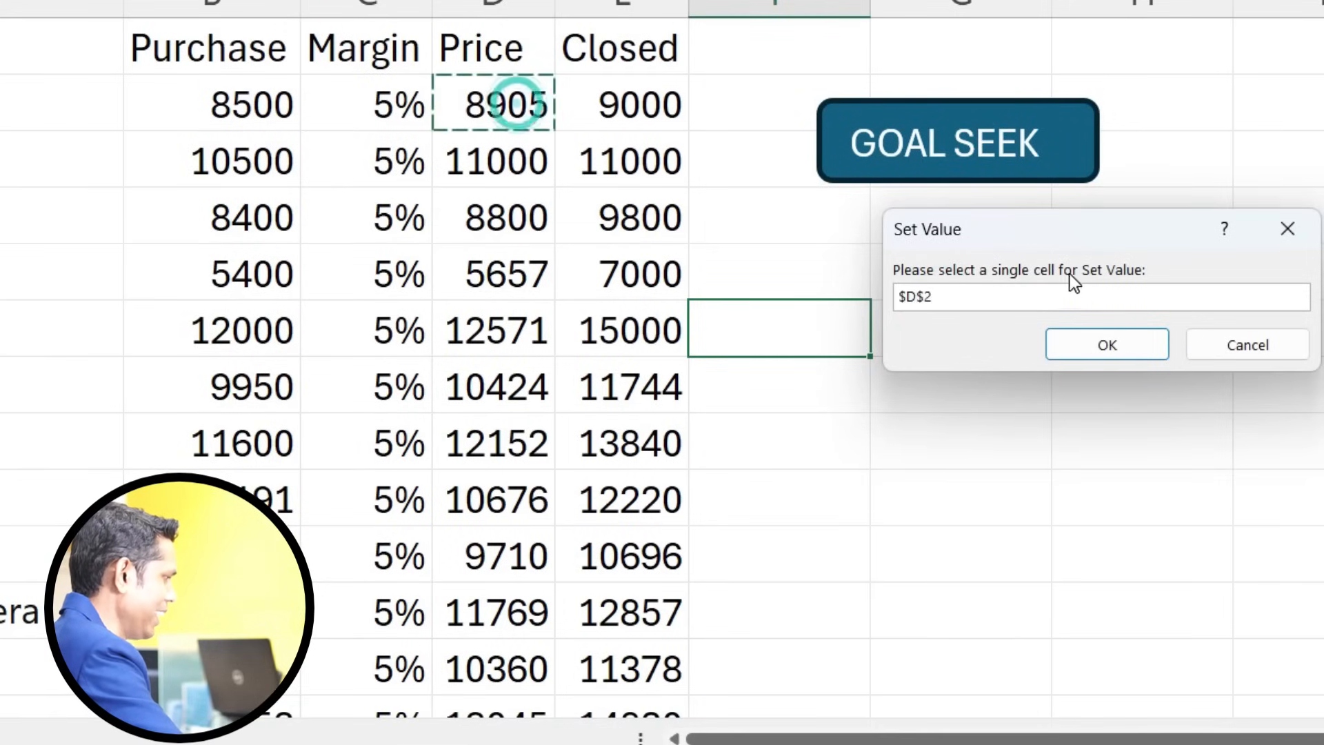
left_click(1097, 346)
left_click(1008, 297)
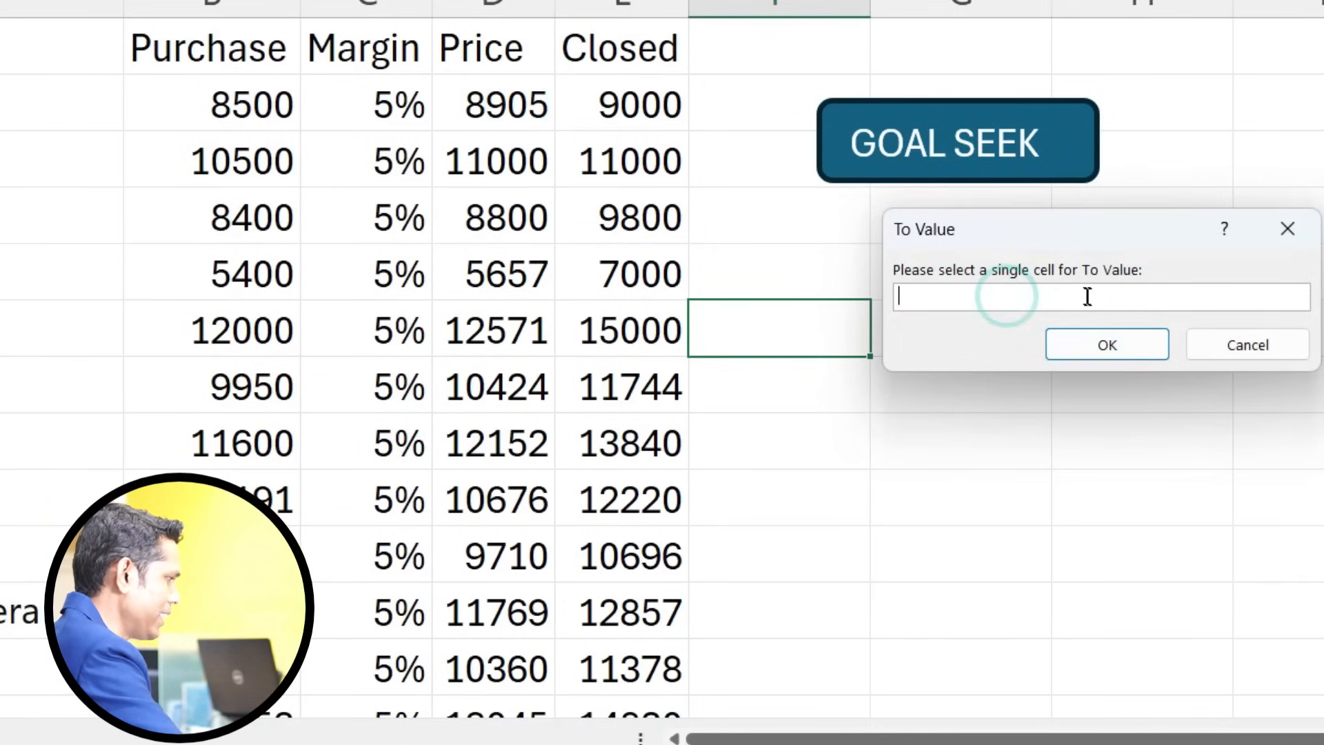
left_click(626, 106)
left_click(1064, 342)
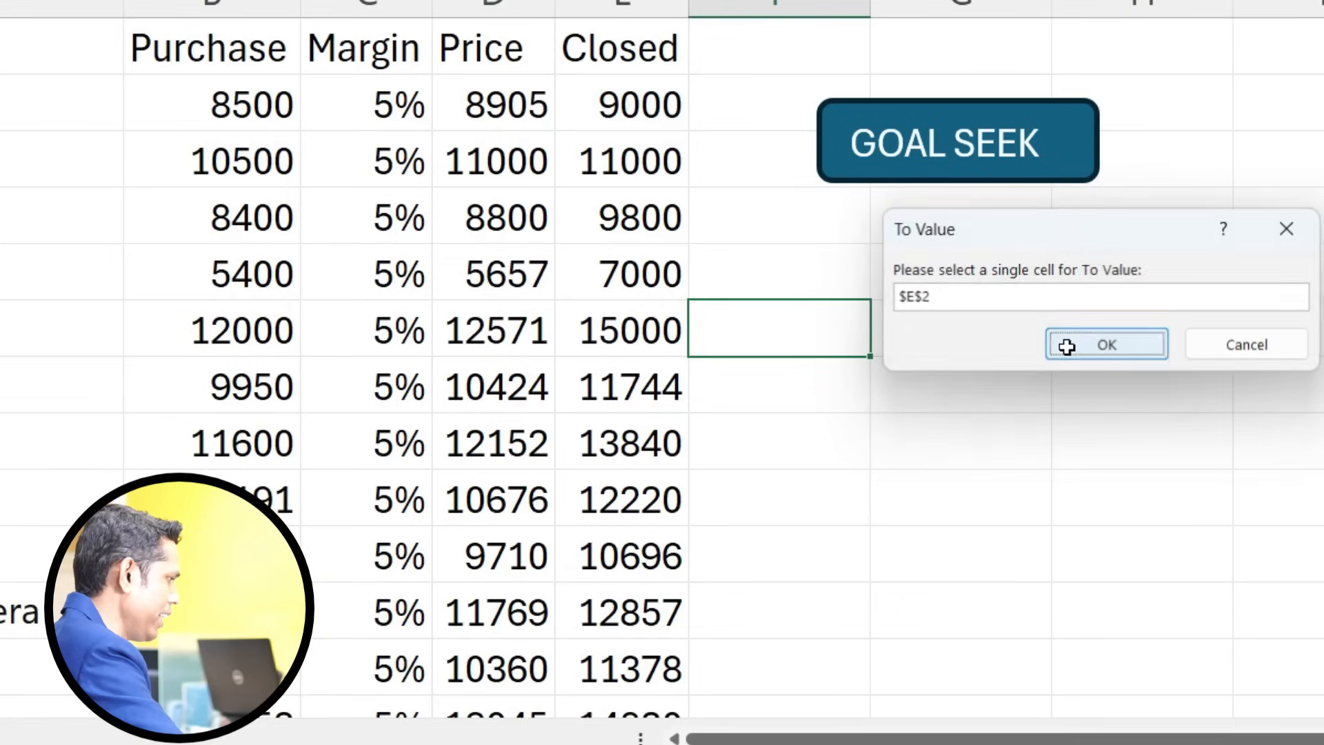
left_click(959, 295)
left_click(429, 107)
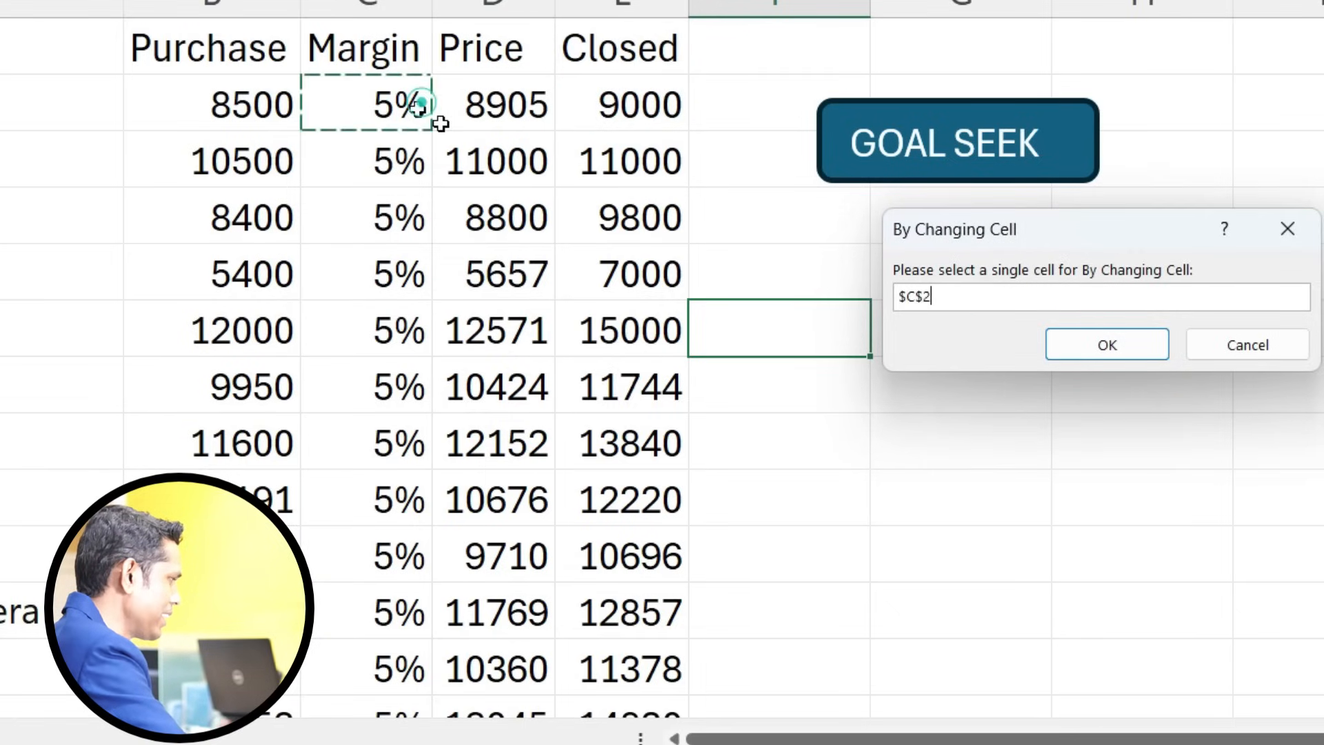
left_click(1096, 349)
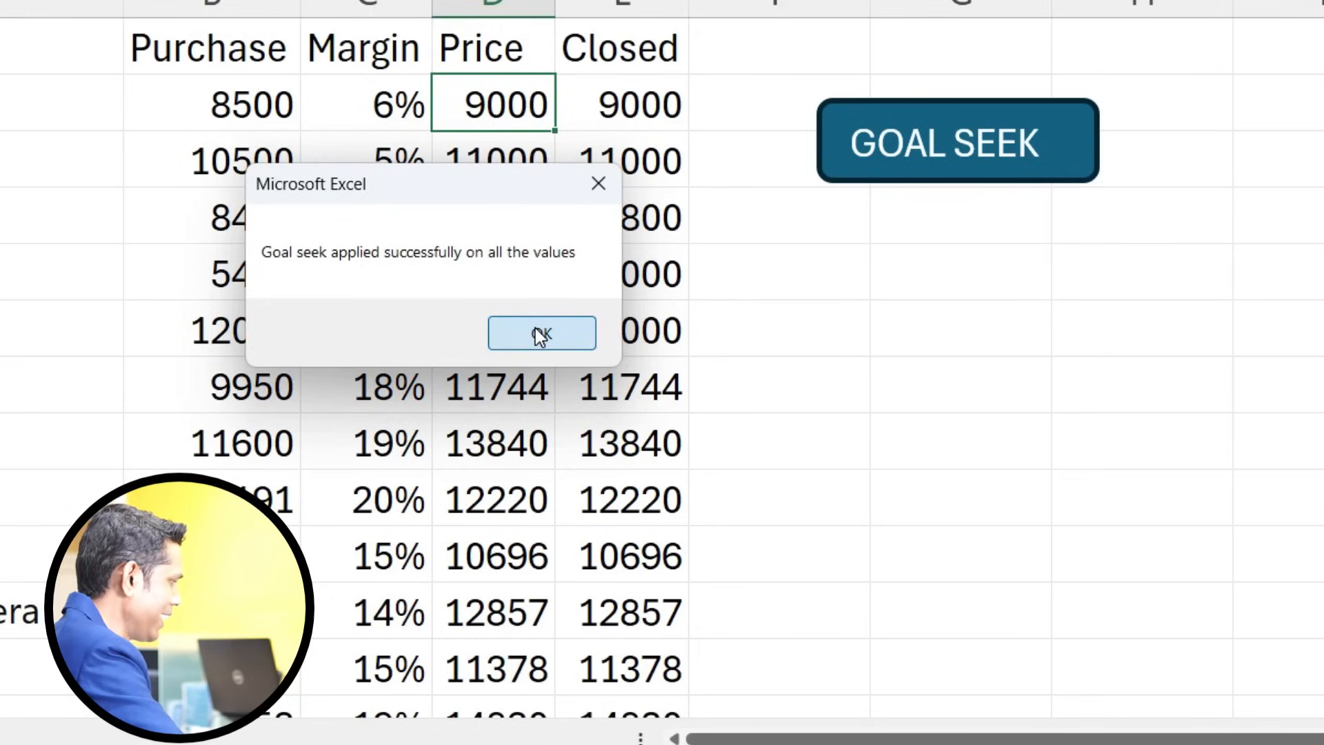
left_click(535, 328)
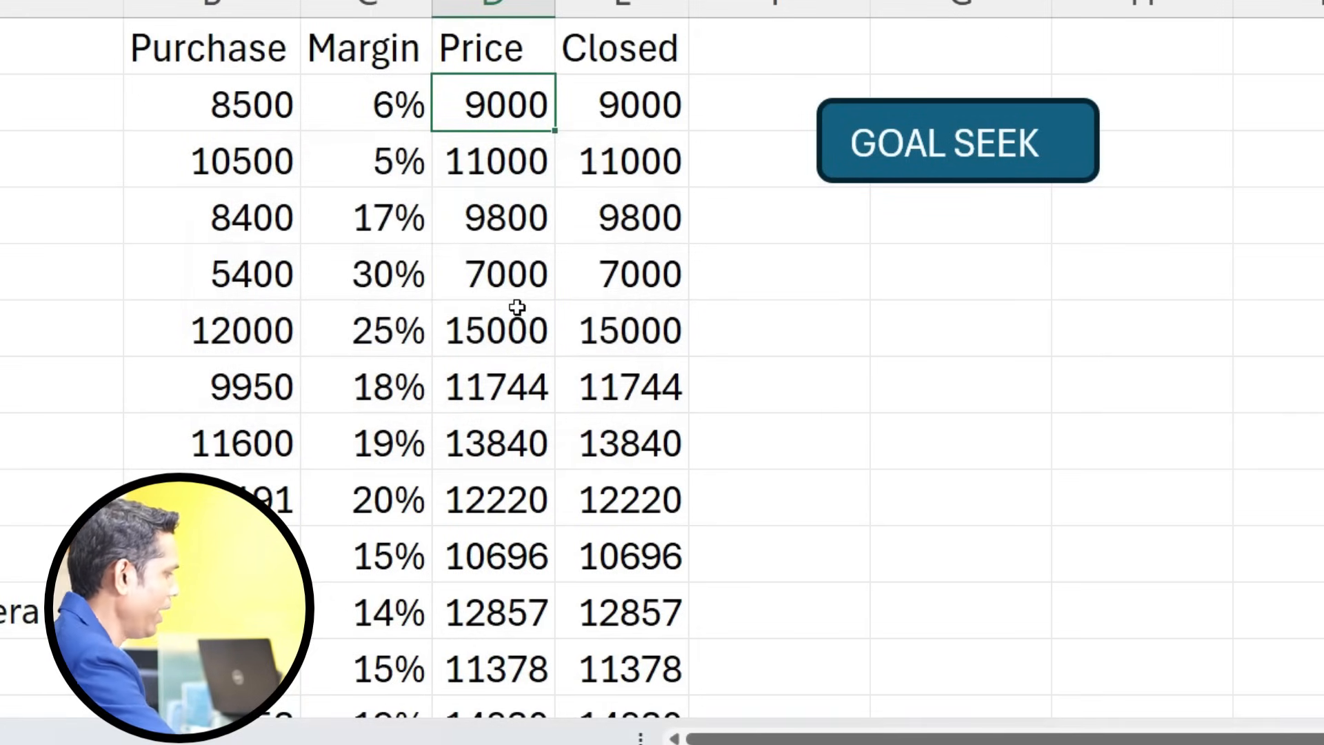